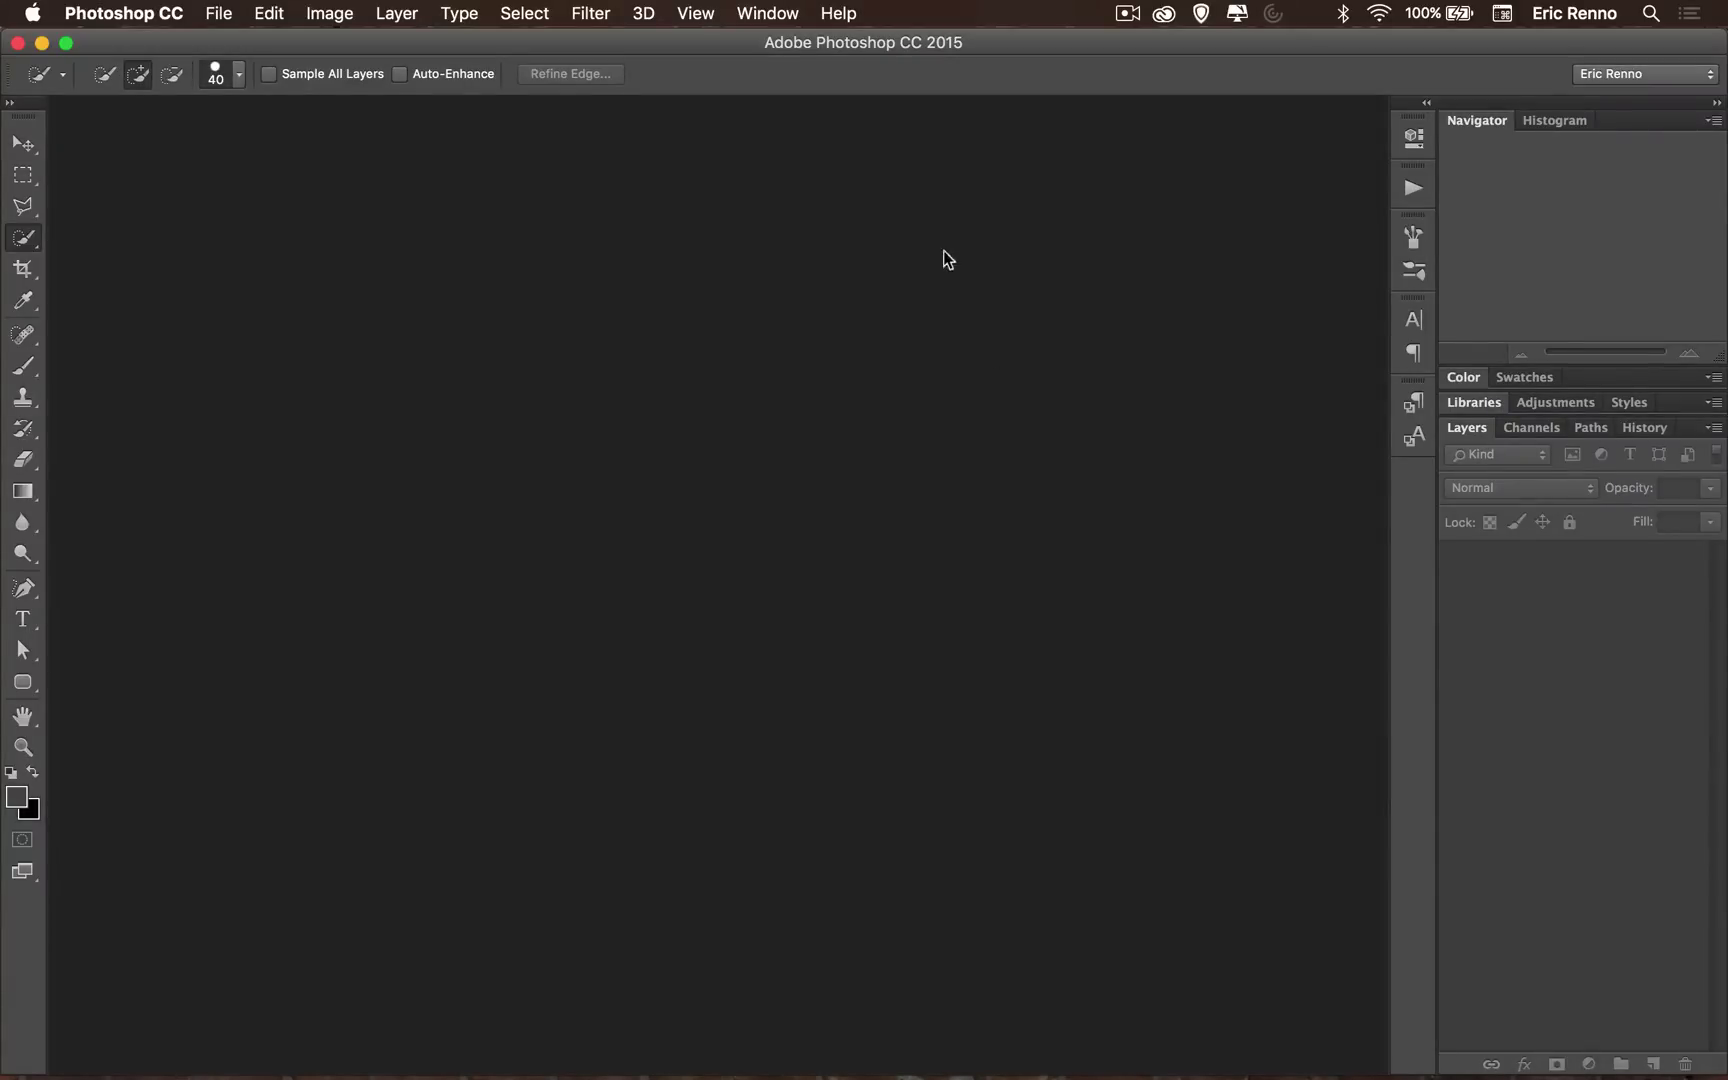
# Step: Expand the Libraries panel and switch its library dropdown to Stock
pyautogui.click(748, 14)
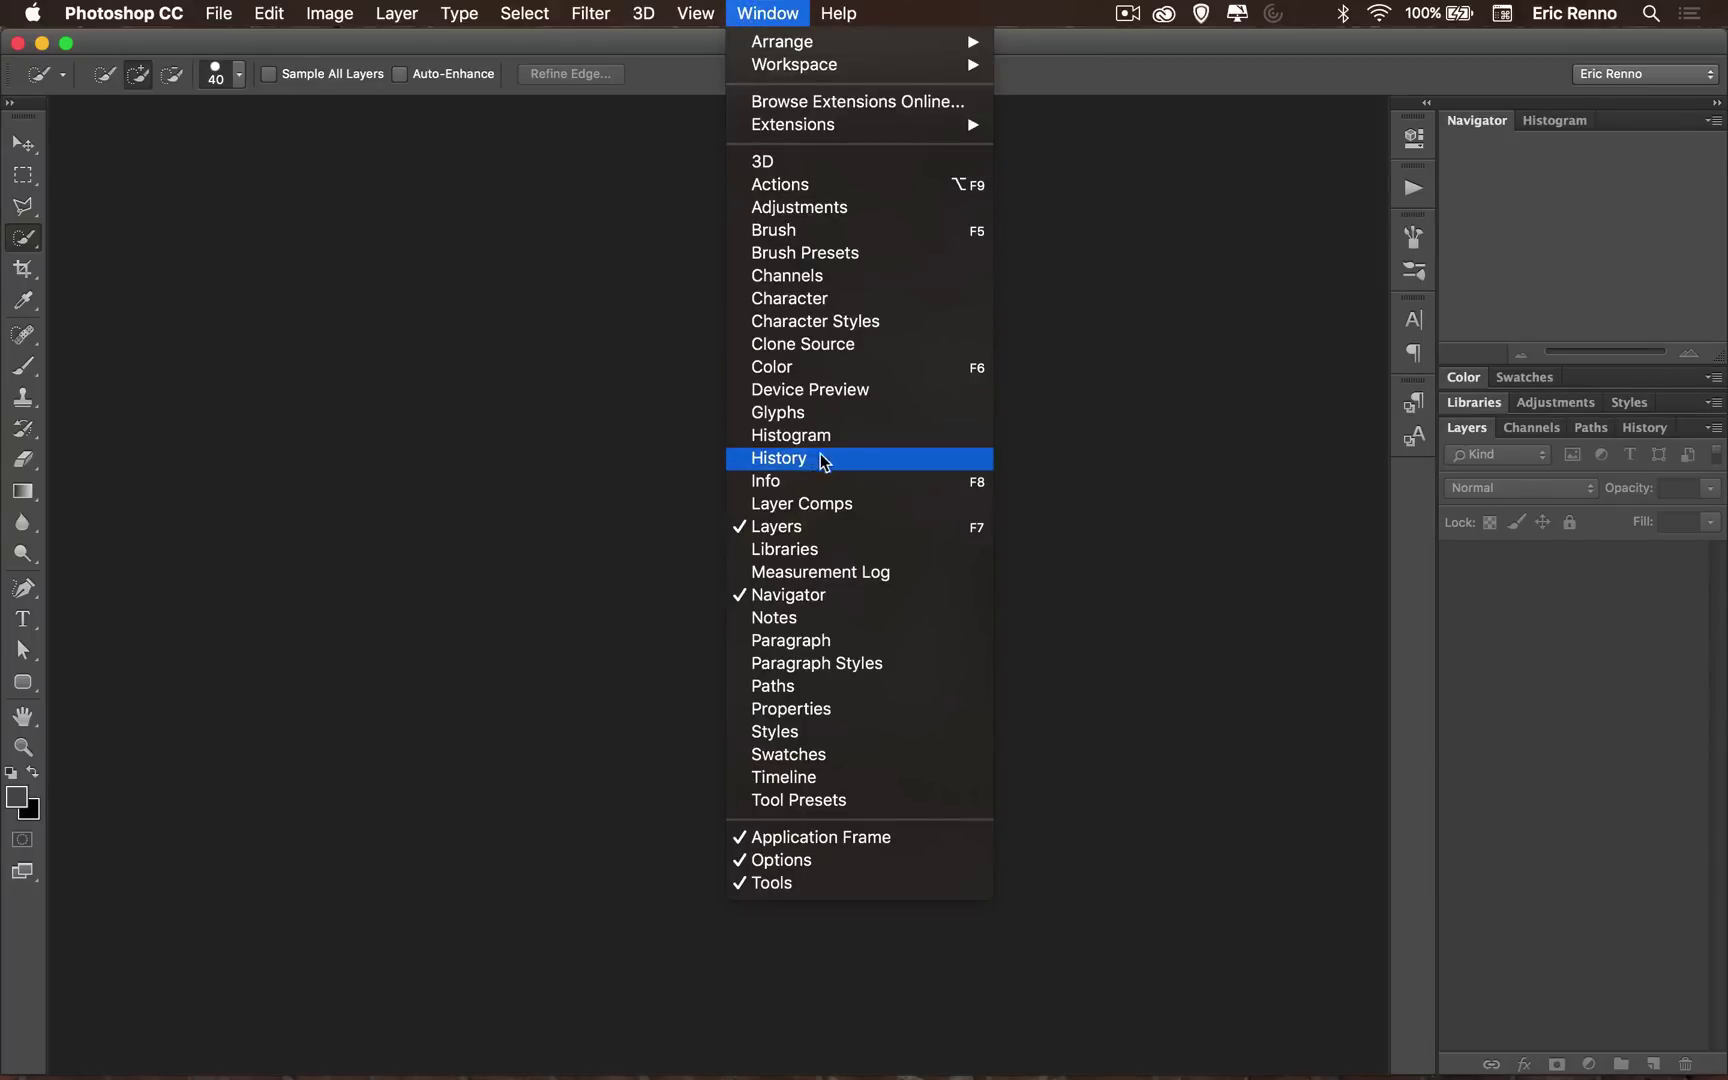
pyautogui.click(1476, 406)
pyautogui.click(1474, 400)
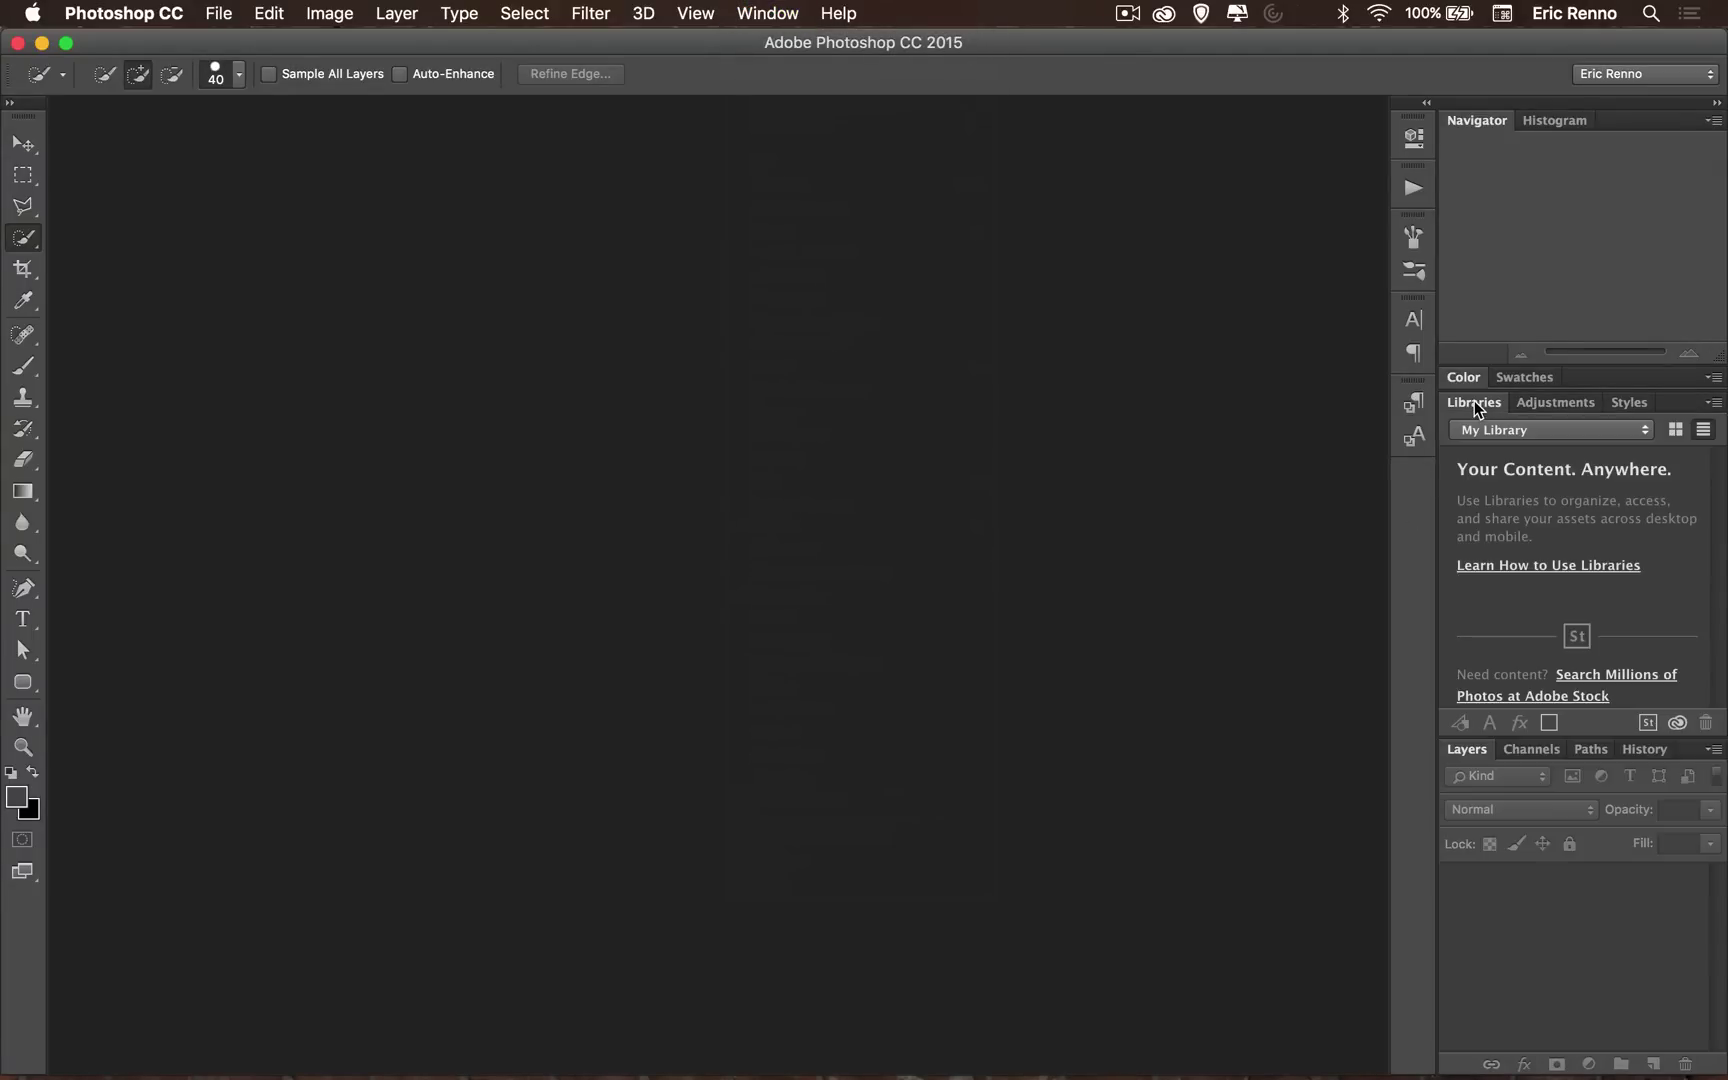
pyautogui.click(1540, 431)
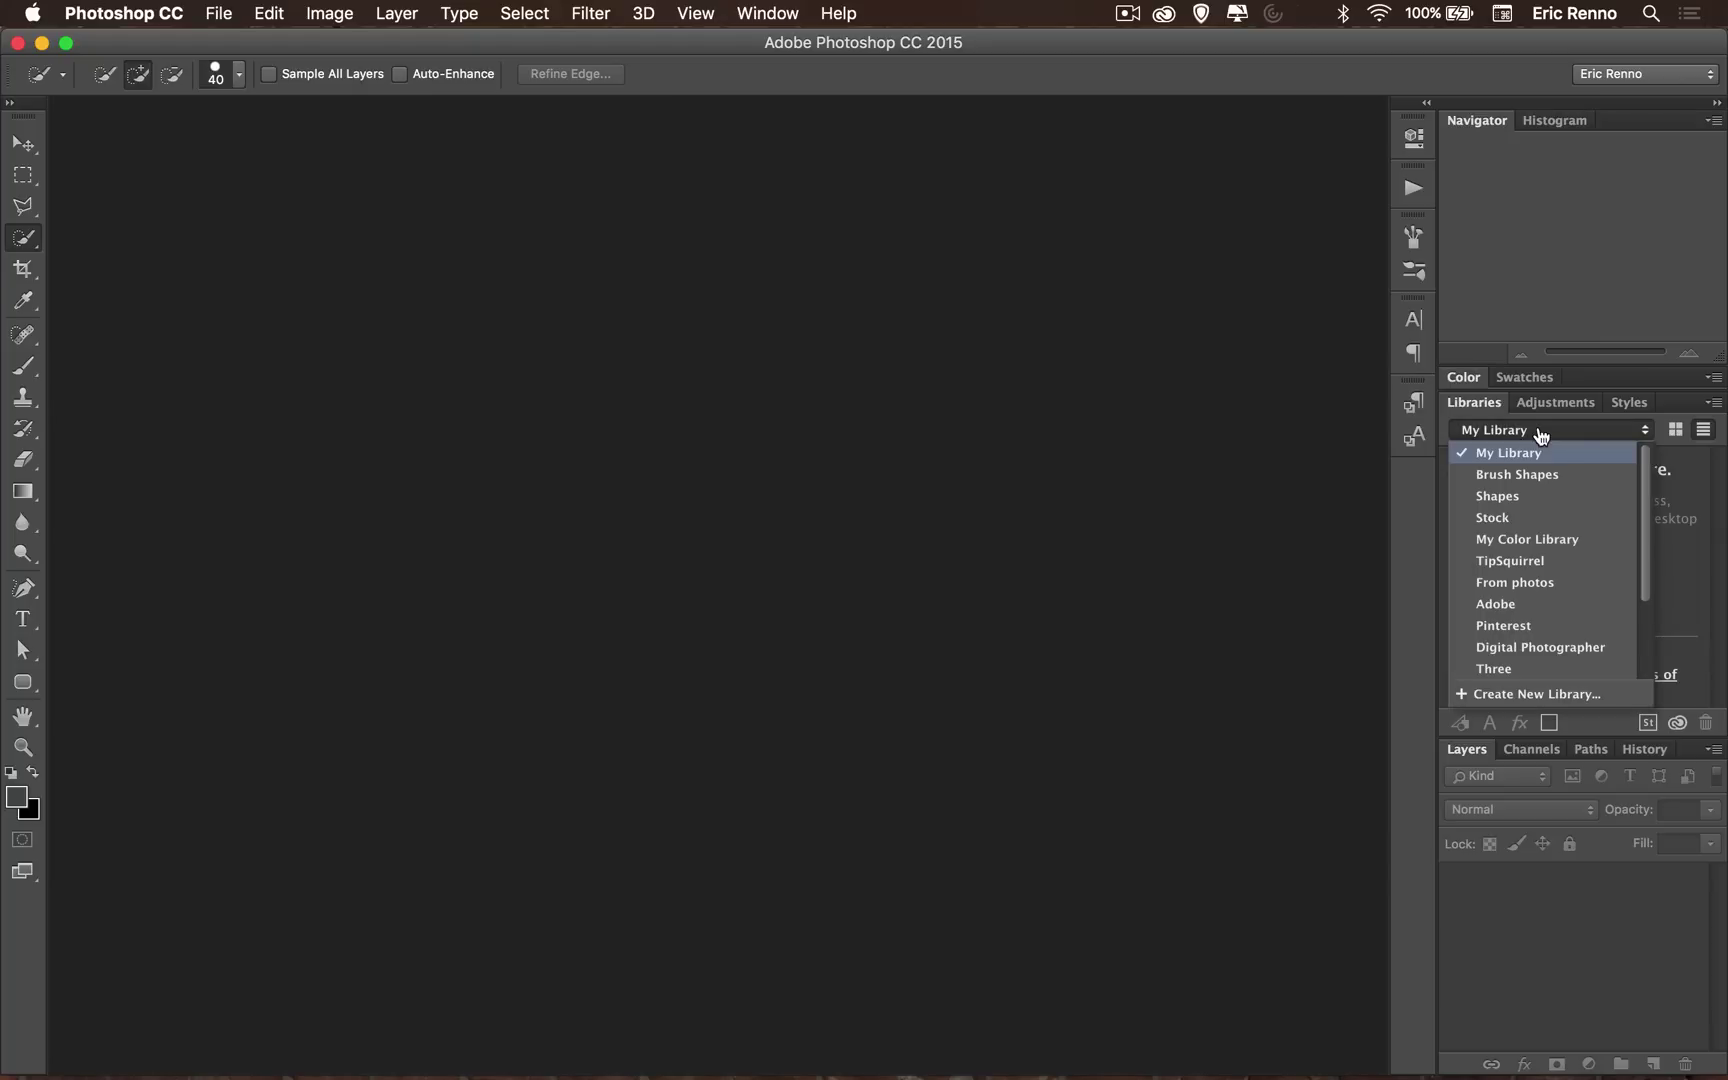
pyautogui.click(1513, 524)
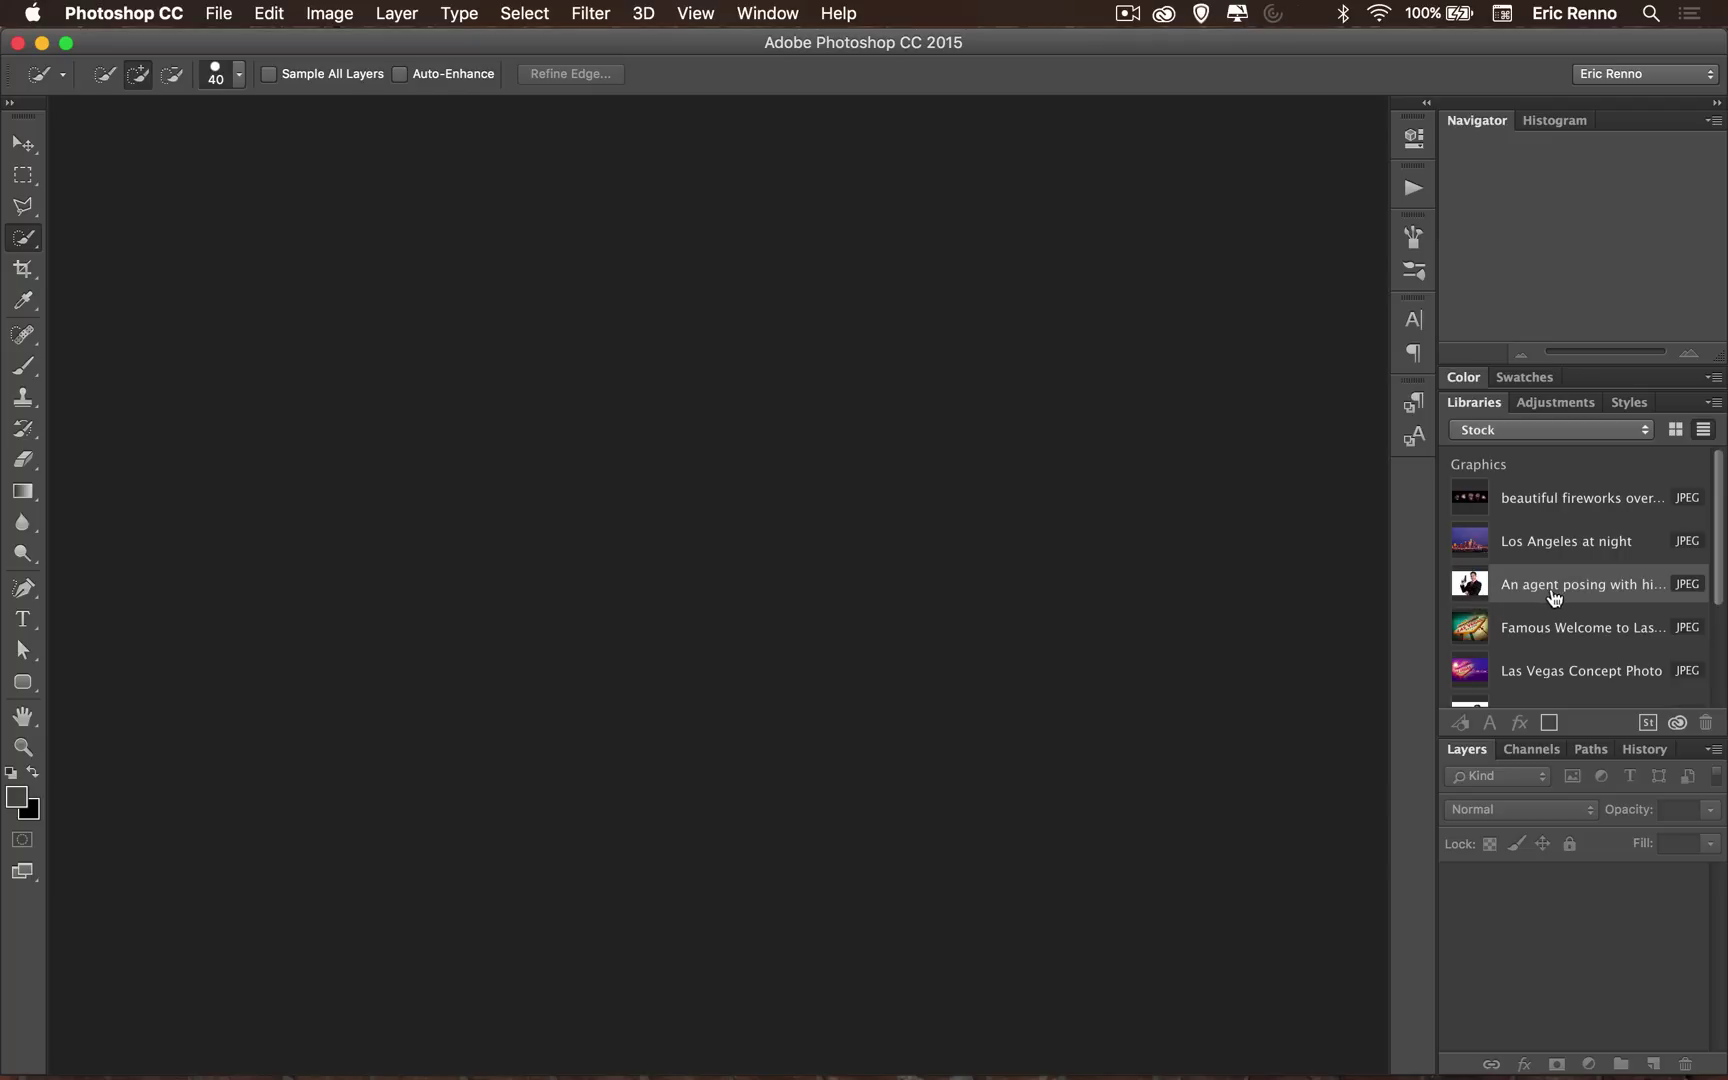
# Step: Open the agent-with-gun image, reopen recent file 'spy with mask.psd', then close the agent JPEG
pyautogui.doubleClick(1470, 585)
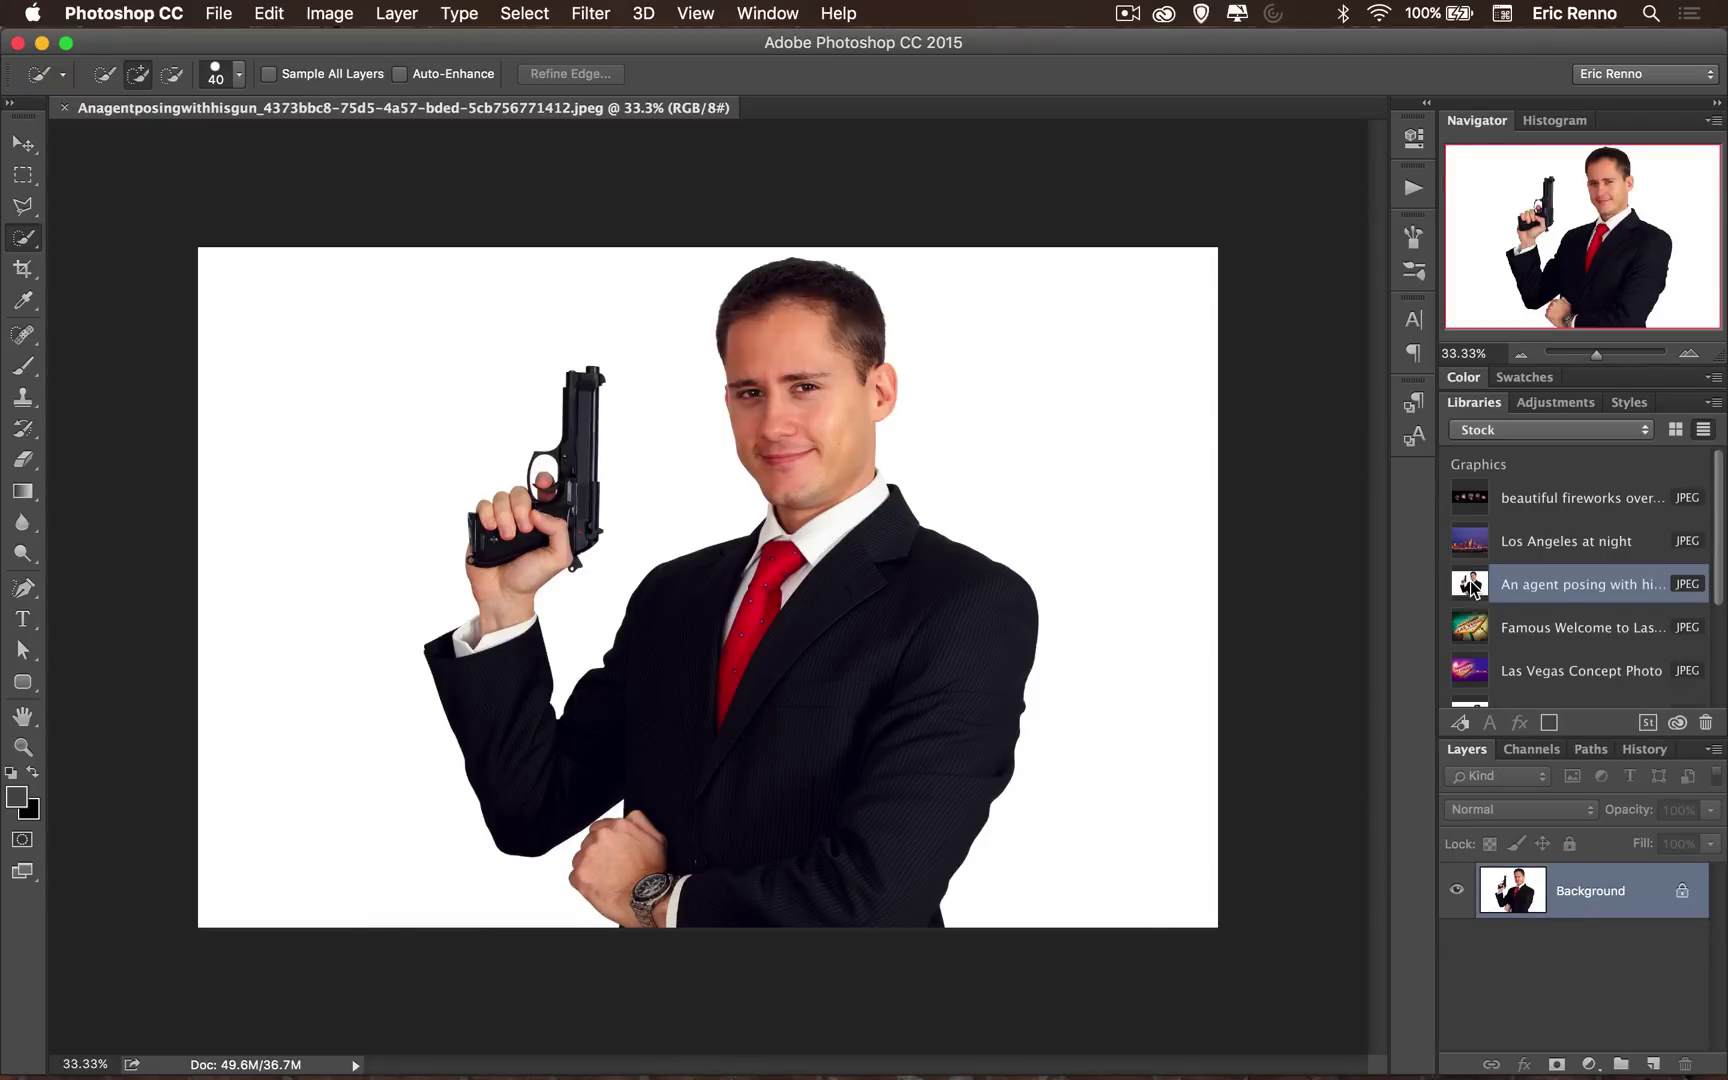
pyautogui.click(217, 14)
pyautogui.moveTo(309, 136)
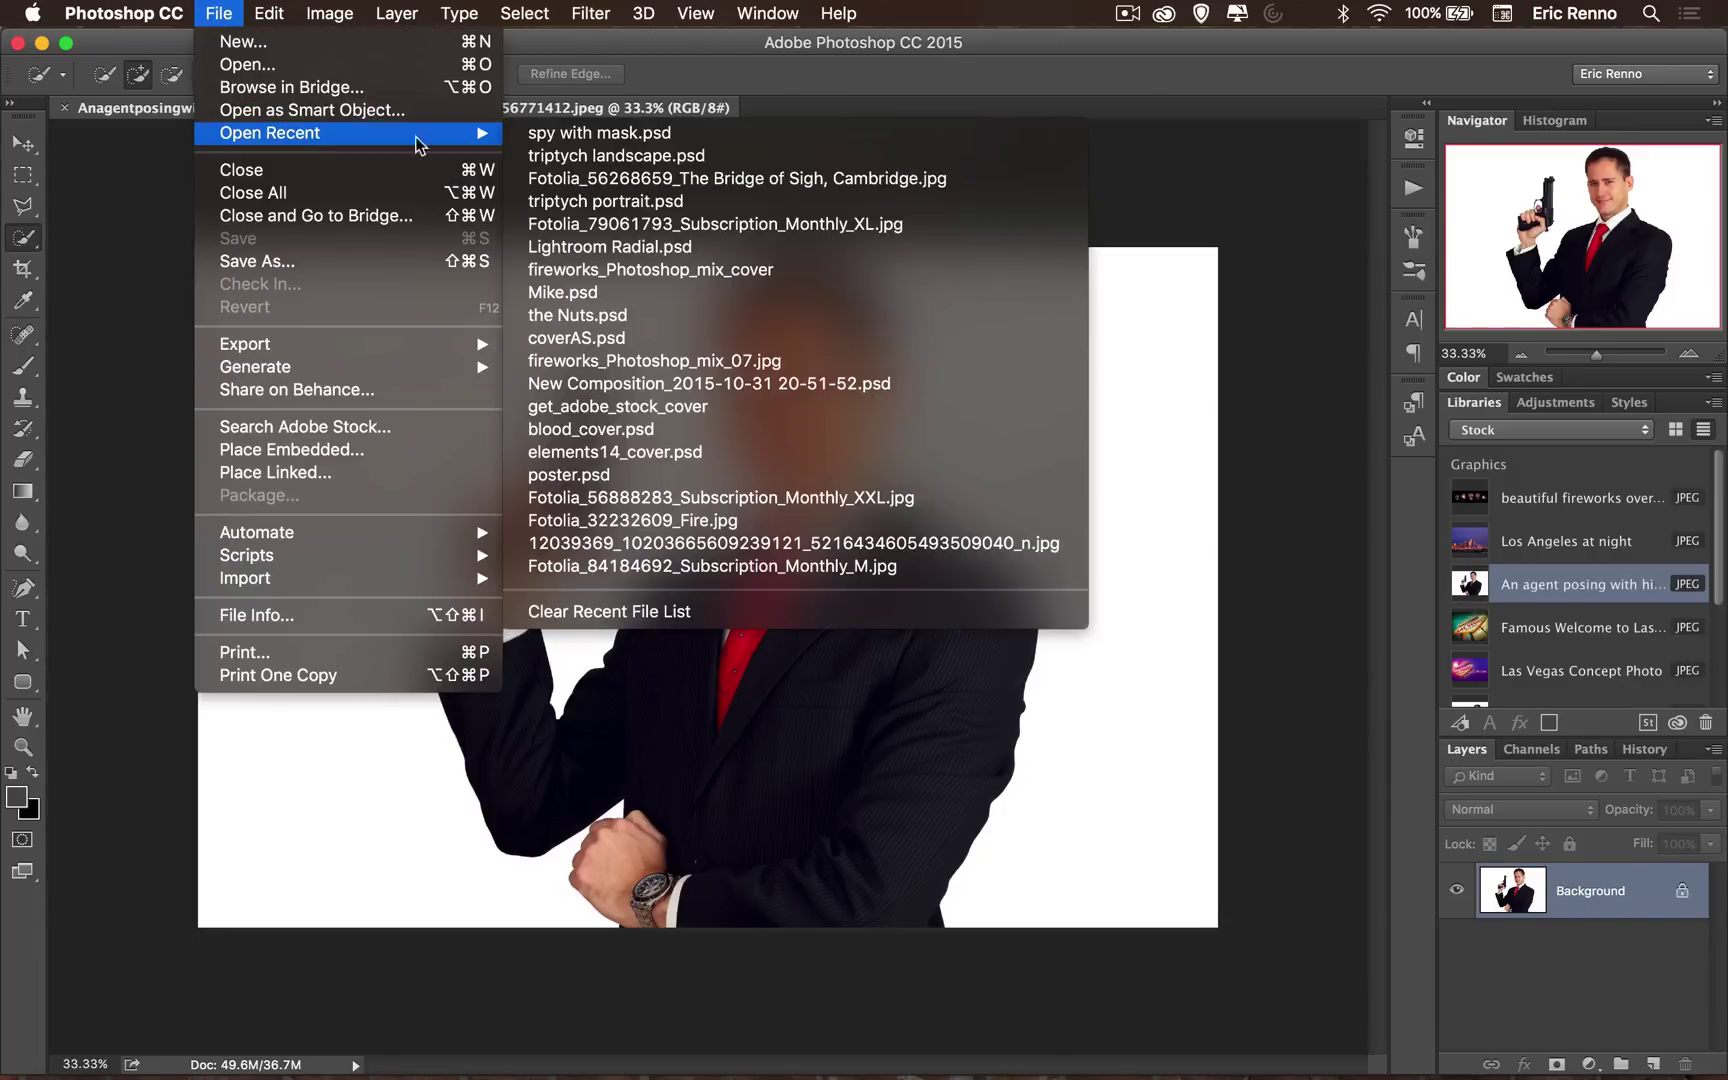
pyautogui.click(590, 140)
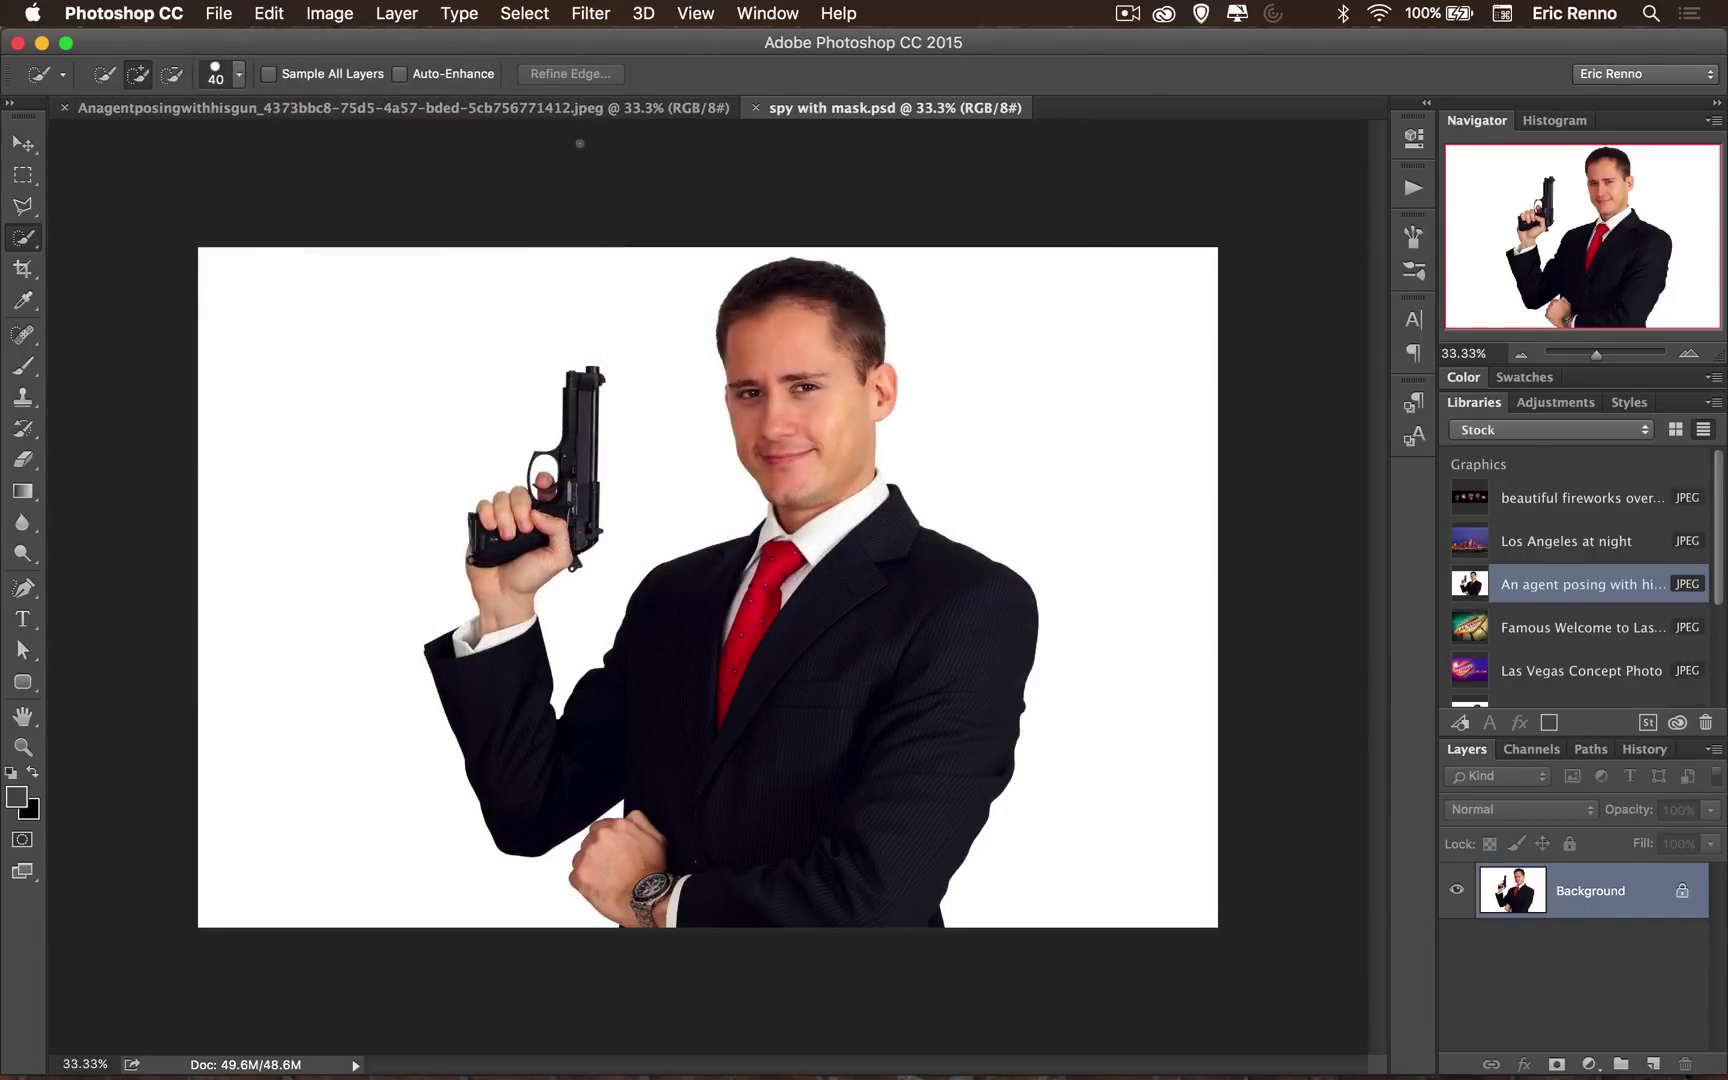
pyautogui.click(64, 107)
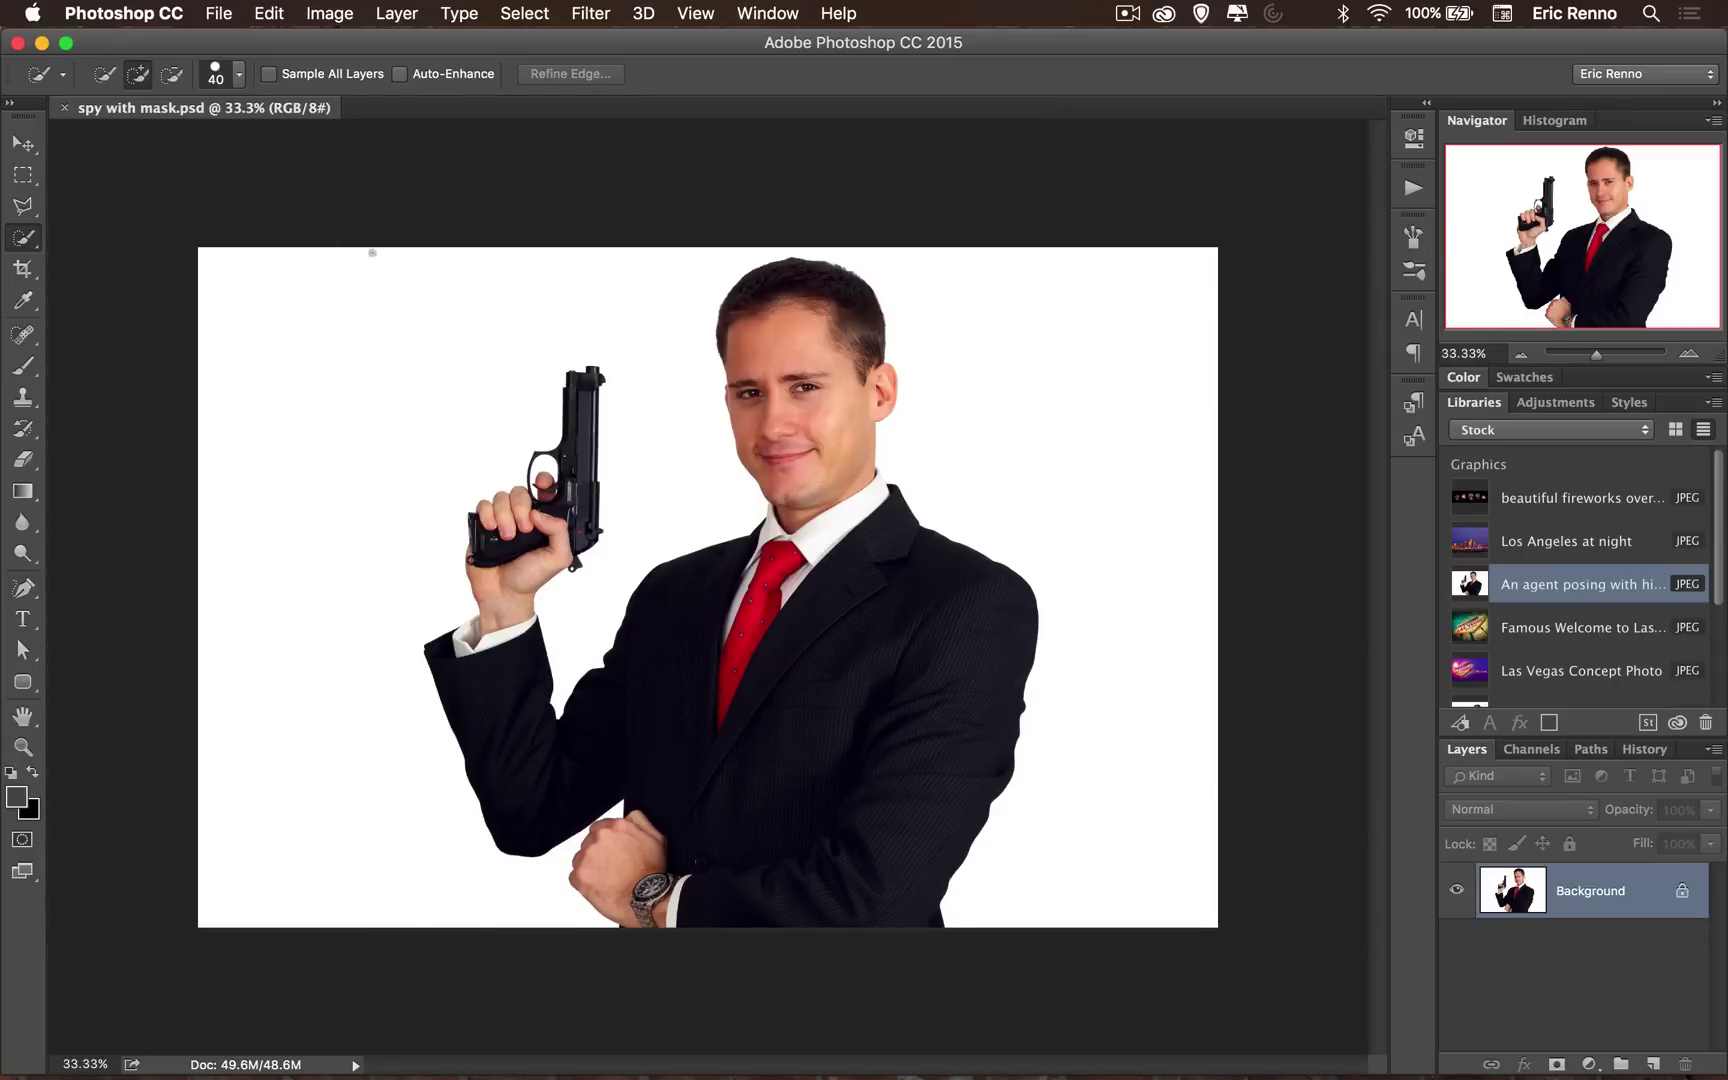
# Step: Load the Spy Mask channel as a selection and add it as a layer mask
pyautogui.click(1540, 752)
pyautogui.keyDown('super'); pyautogui.click(1487, 906); pyautogui.keyUp('super')
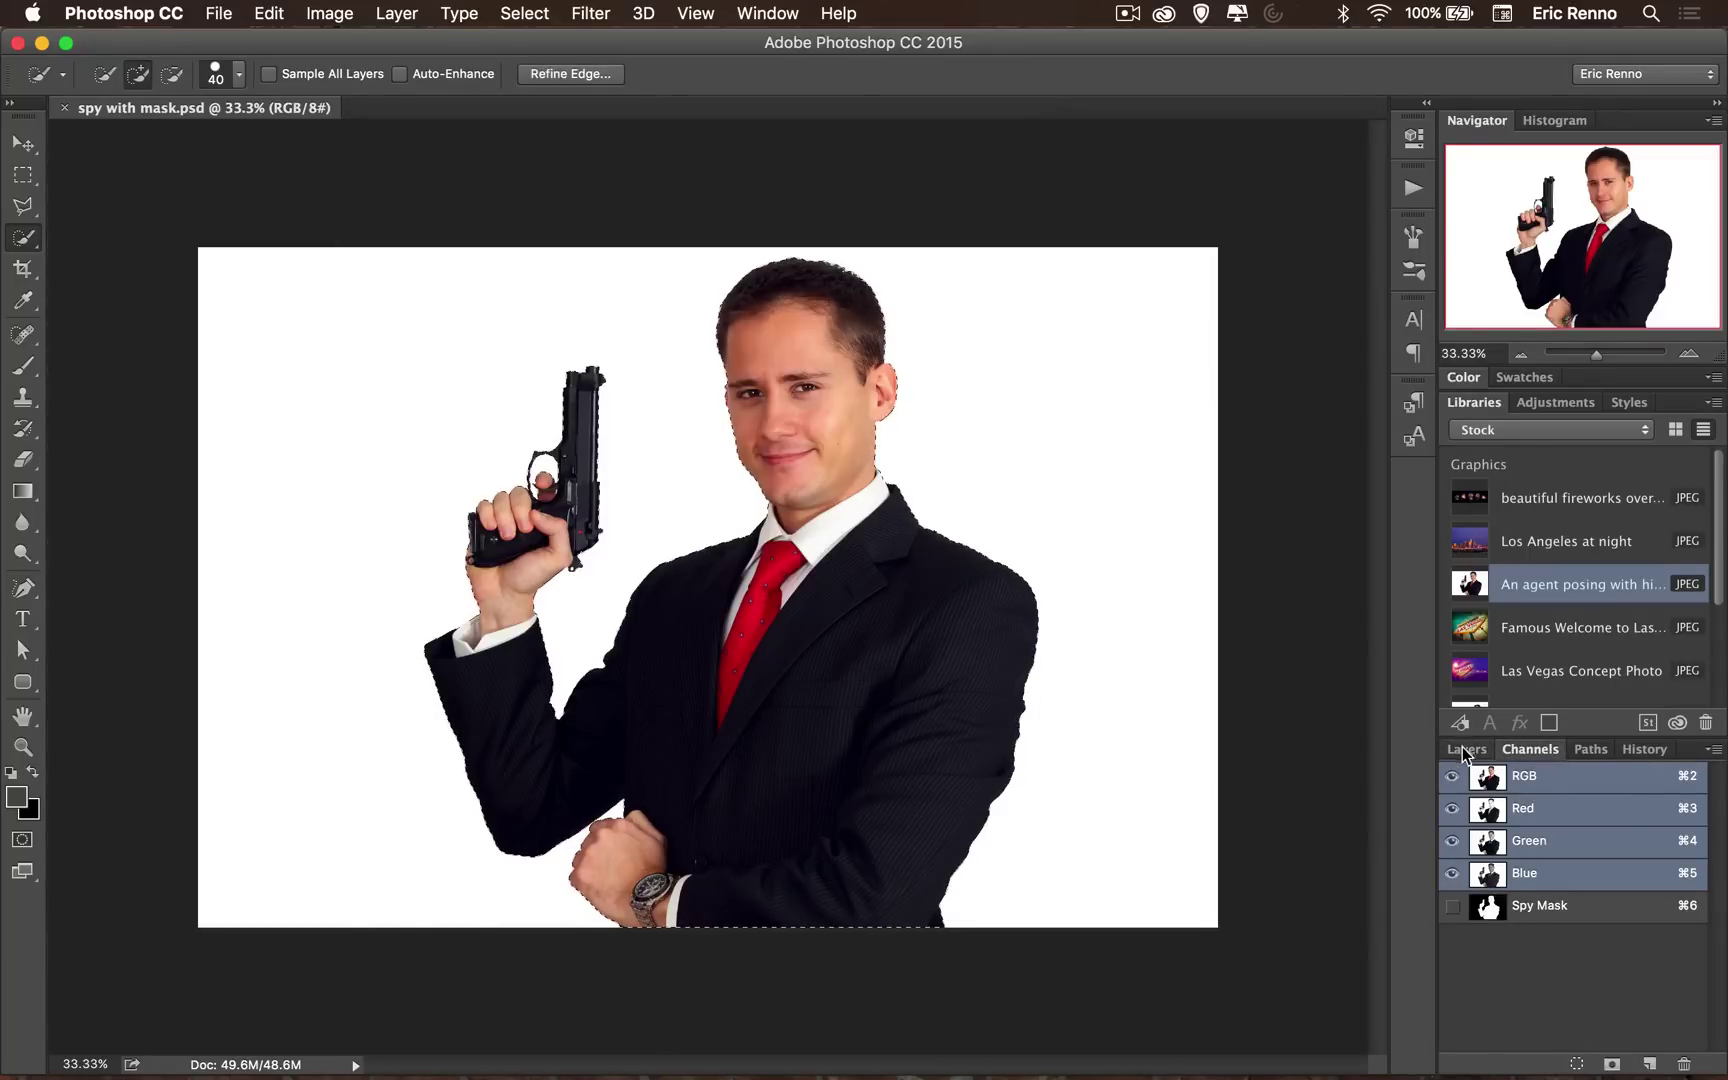
pyautogui.click(1467, 749)
pyautogui.click(1556, 1063)
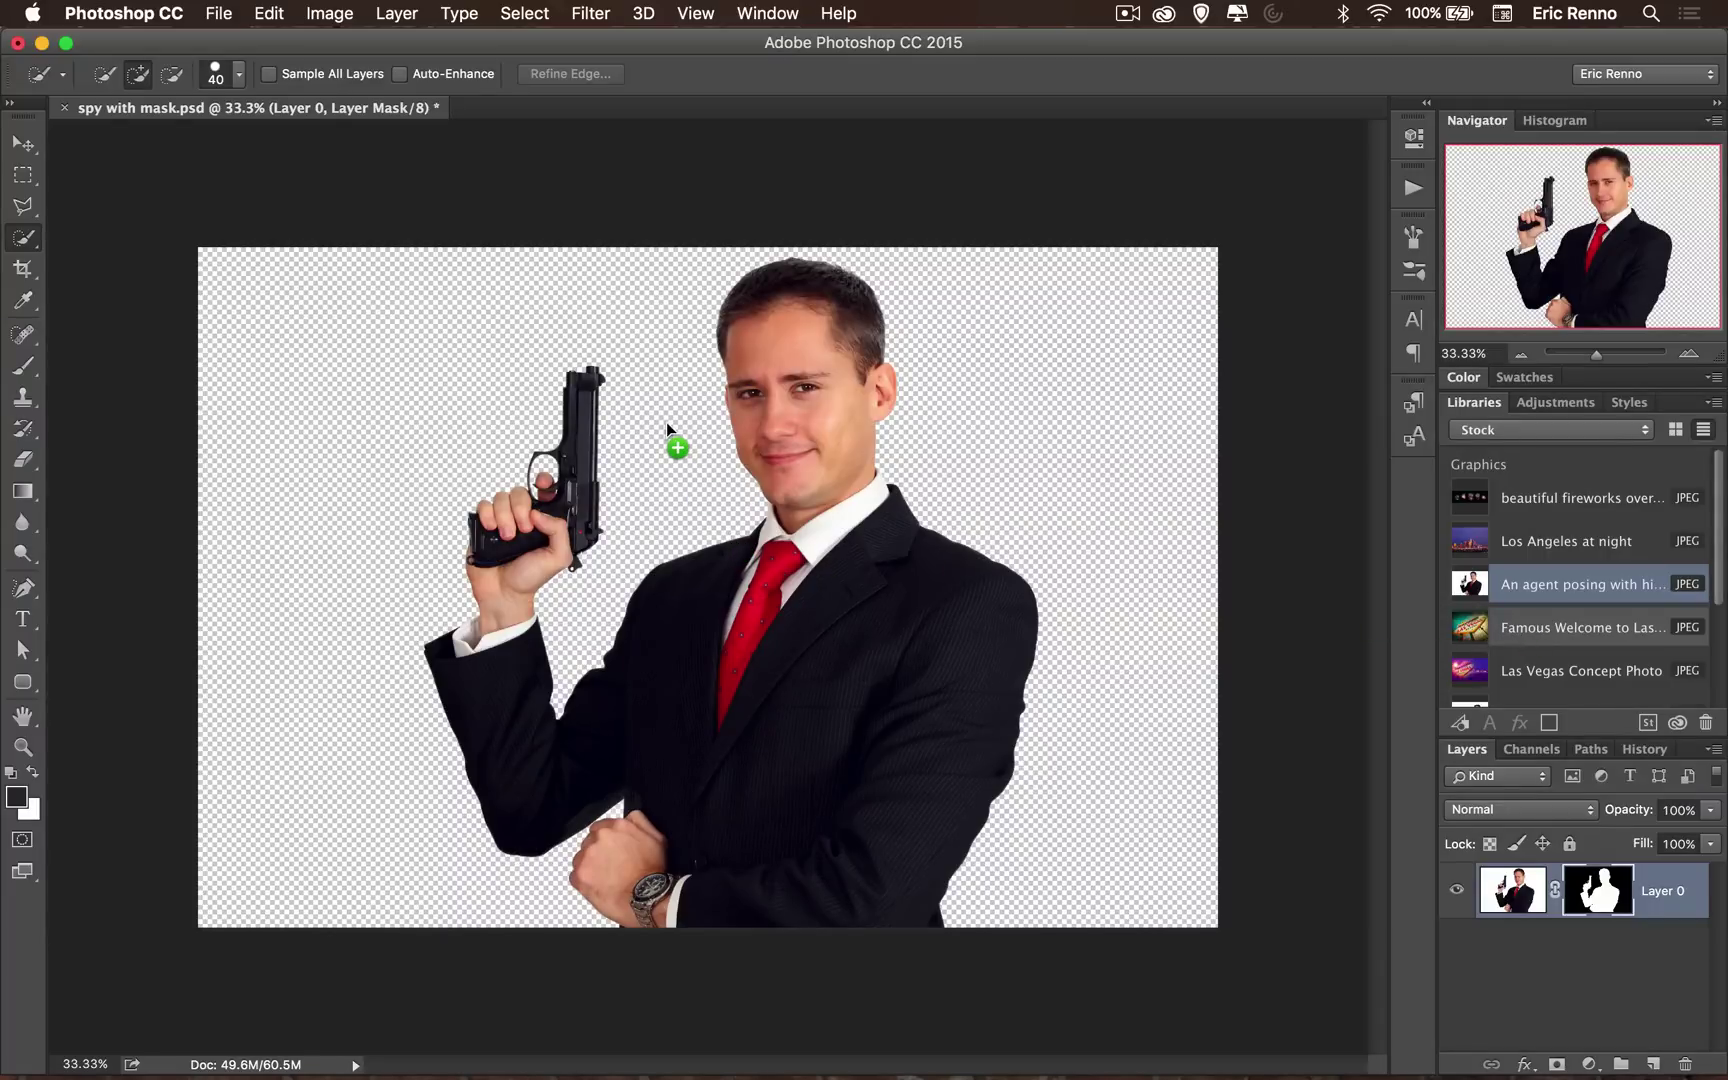
# Step: Place the Las Vegas sign image, scale it to about 117% to cover the canvas, and move it below Layer 0
pyautogui.moveTo(666, 423); pyautogui.dragTo(664, 423)
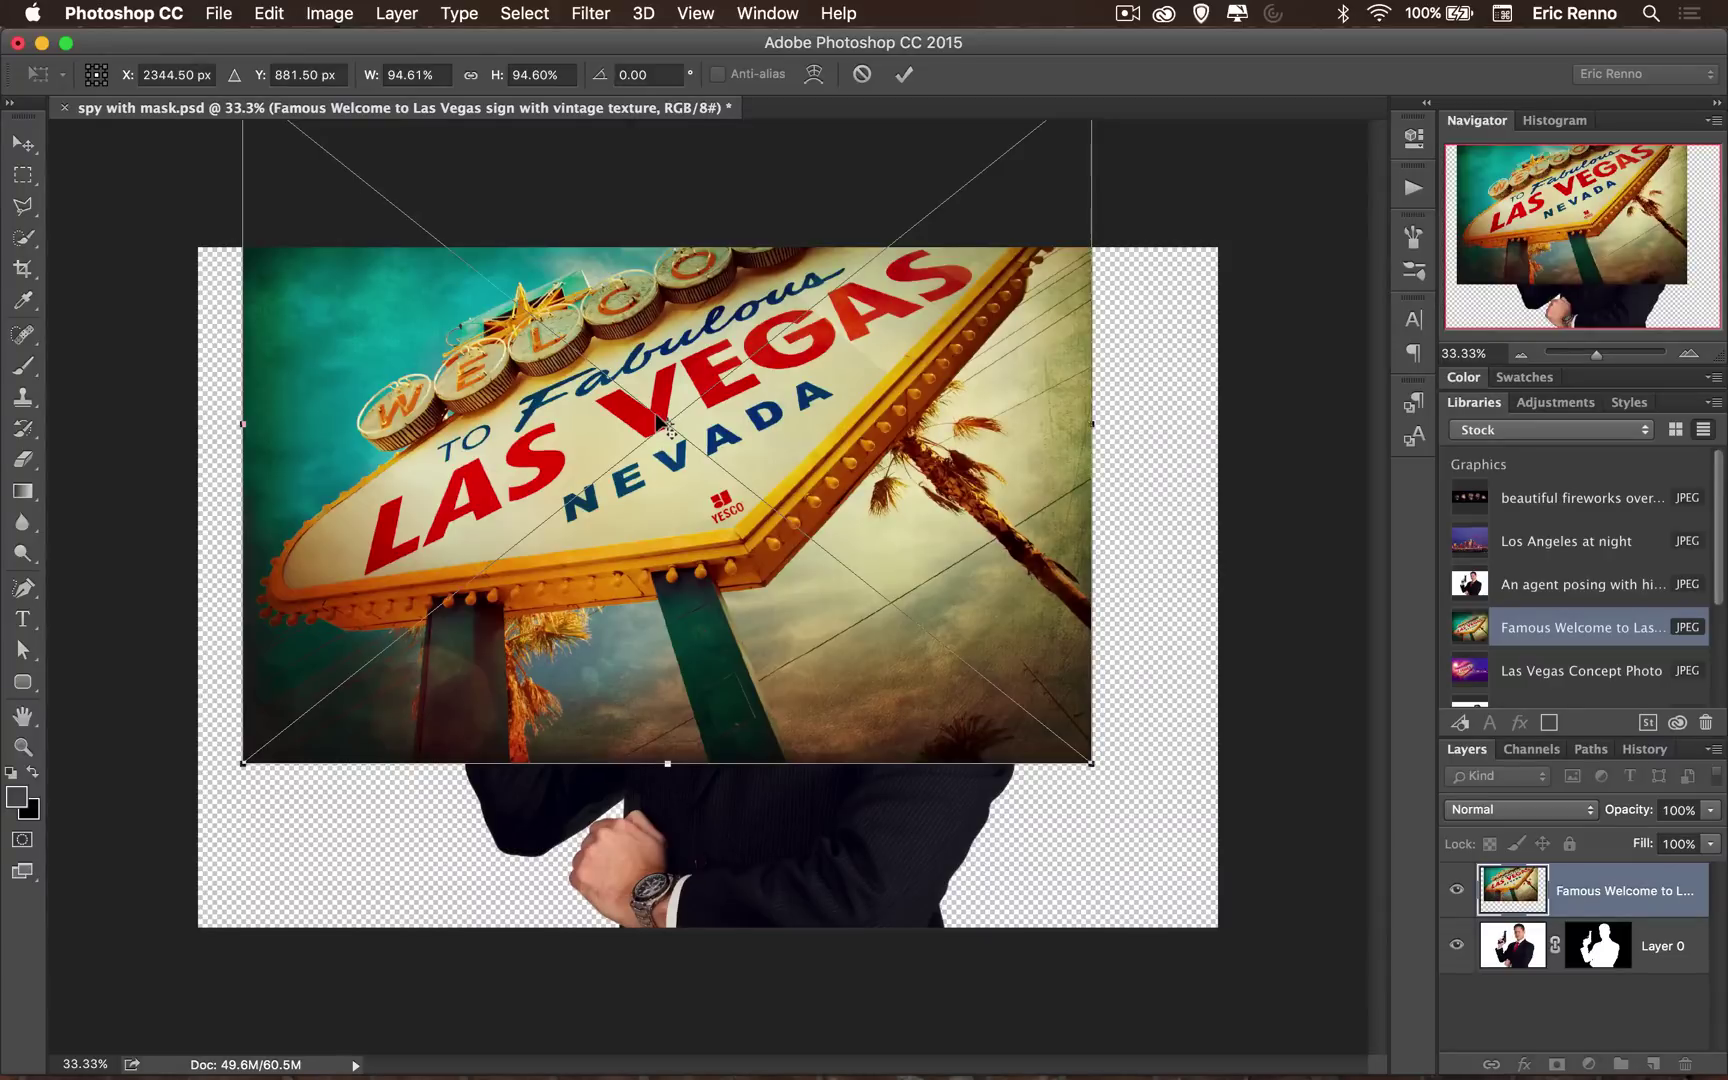
pyautogui.moveTo(831, 463); pyautogui.dragTo(777, 575)
pyautogui.moveTo(1038, 875); pyautogui.dragTo(1241, 1038)
pyautogui.moveTo(1089, 806); pyautogui.dragTo(1100, 755)
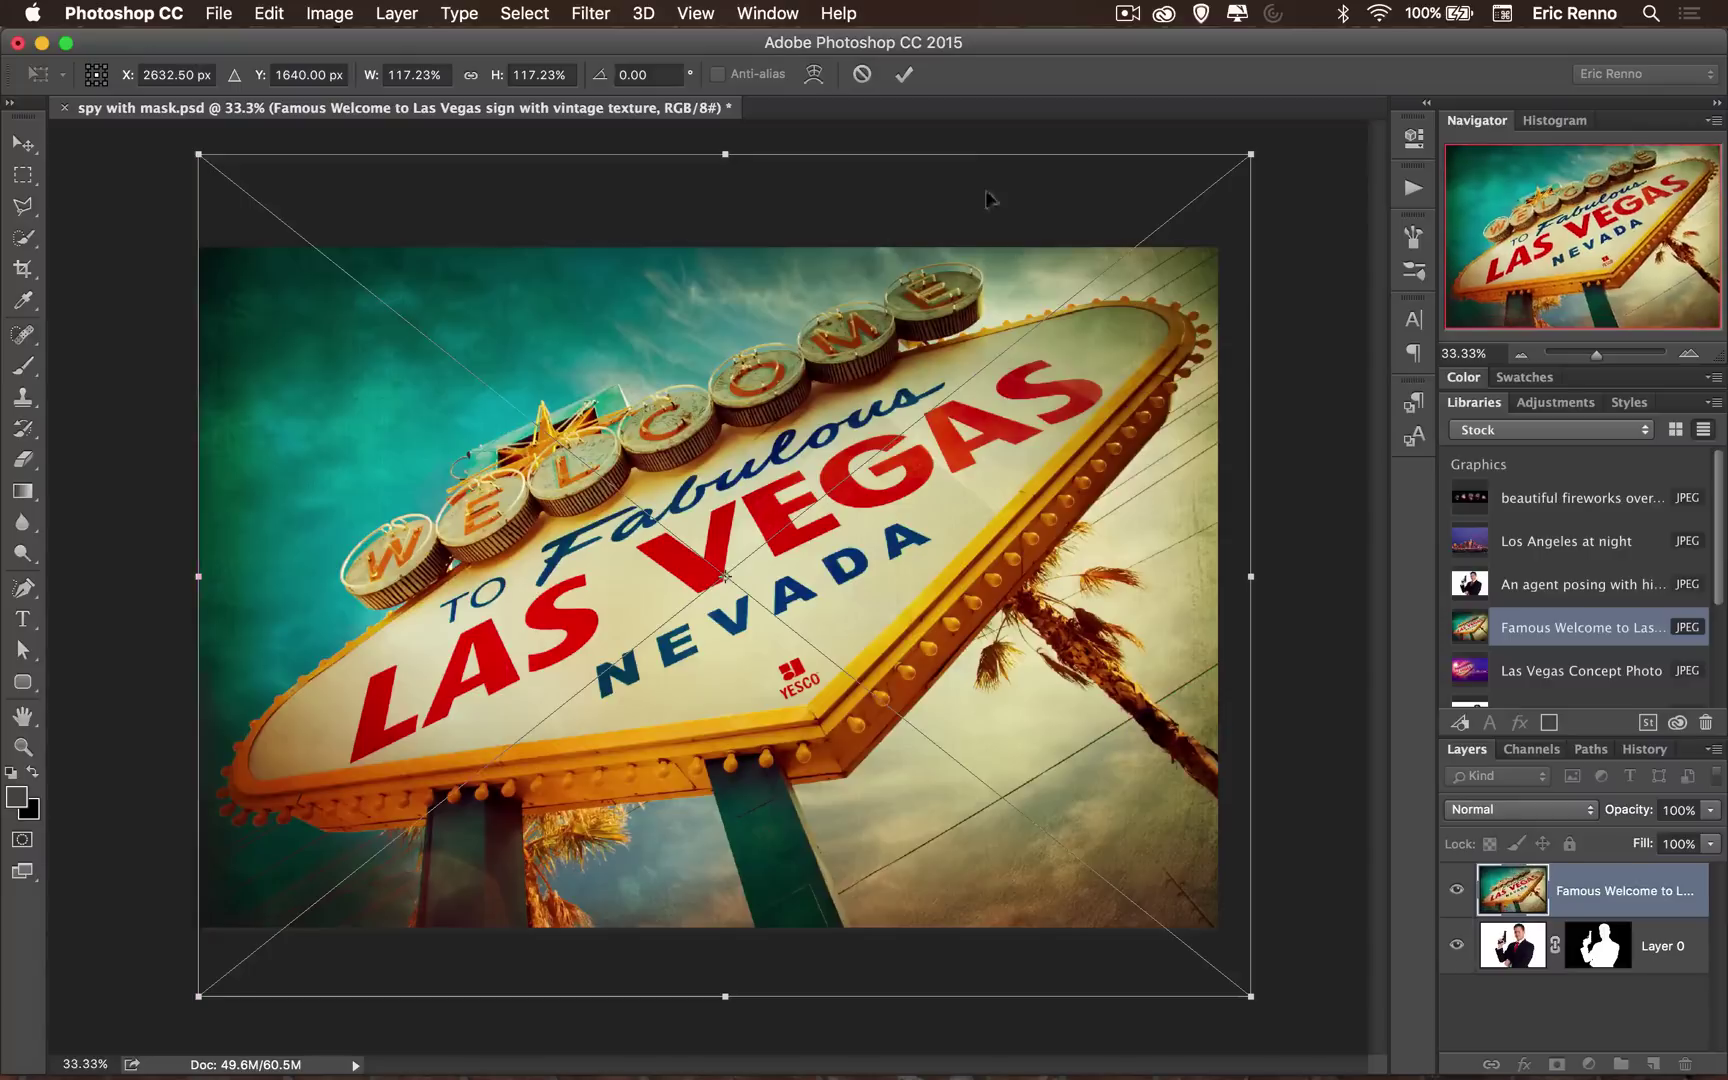
pyautogui.click(905, 76)
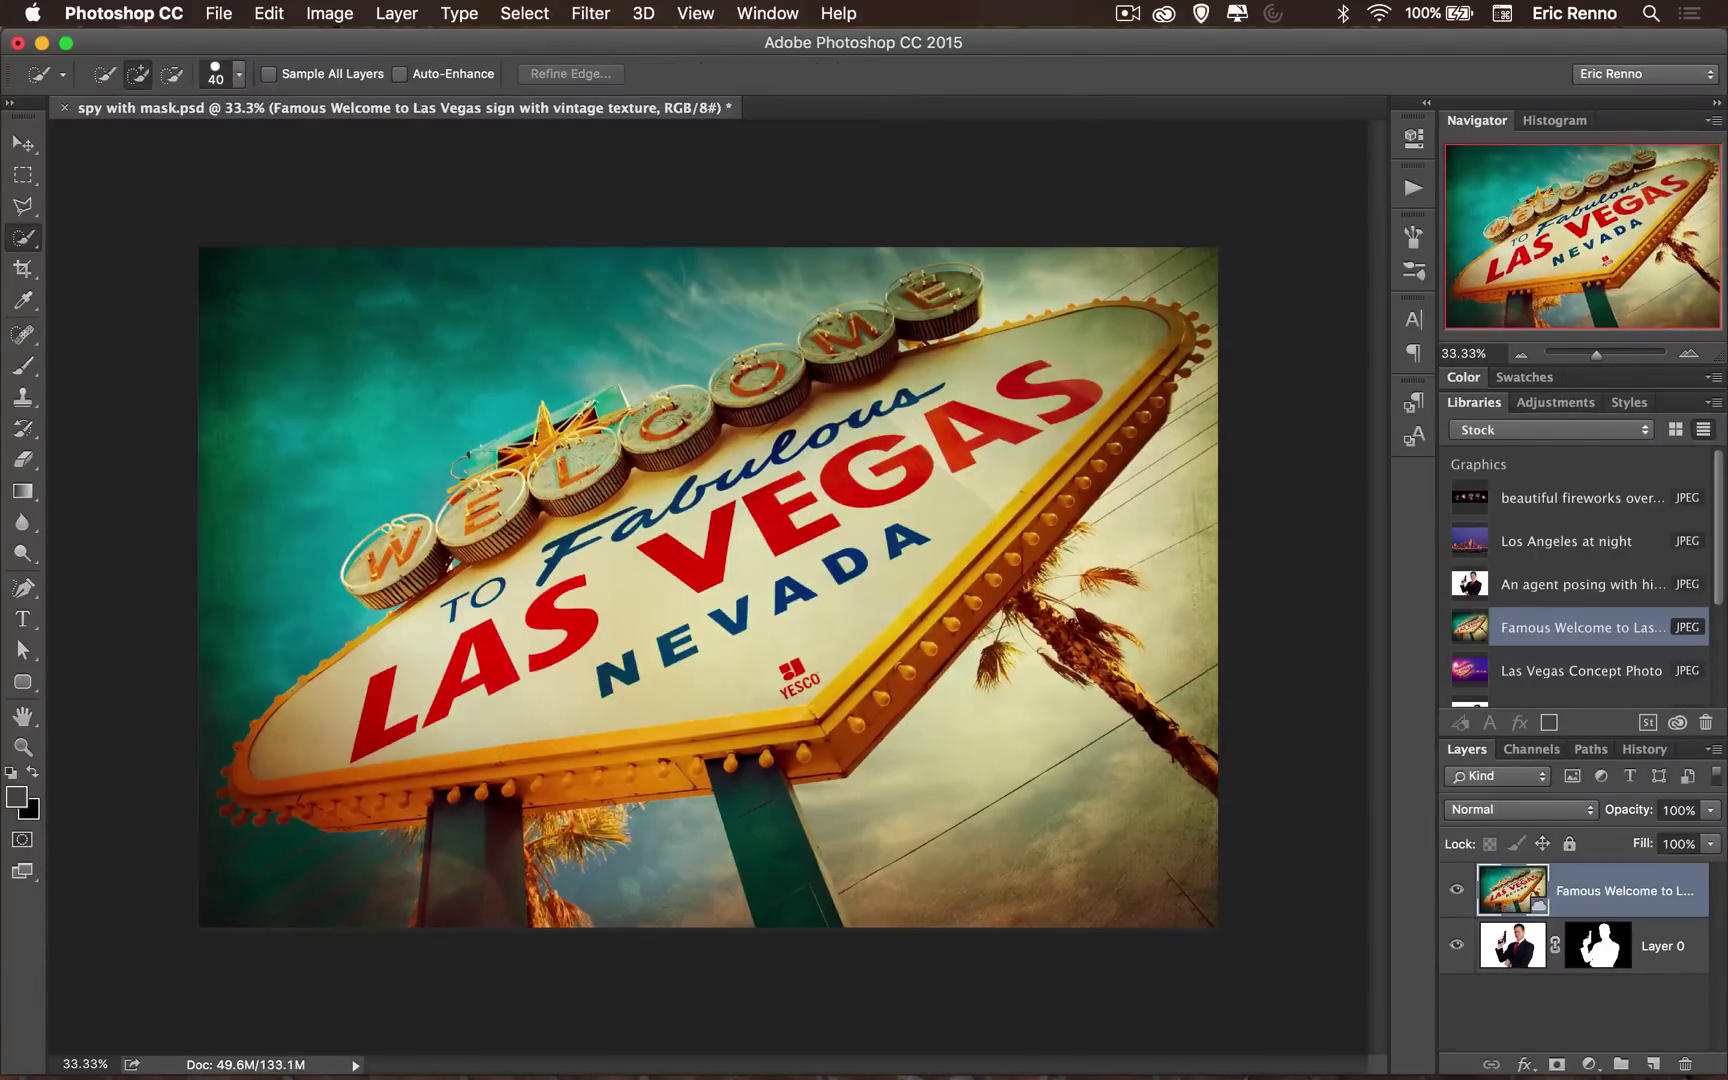
pyautogui.moveTo(1578, 885); pyautogui.dragTo(1527, 960)
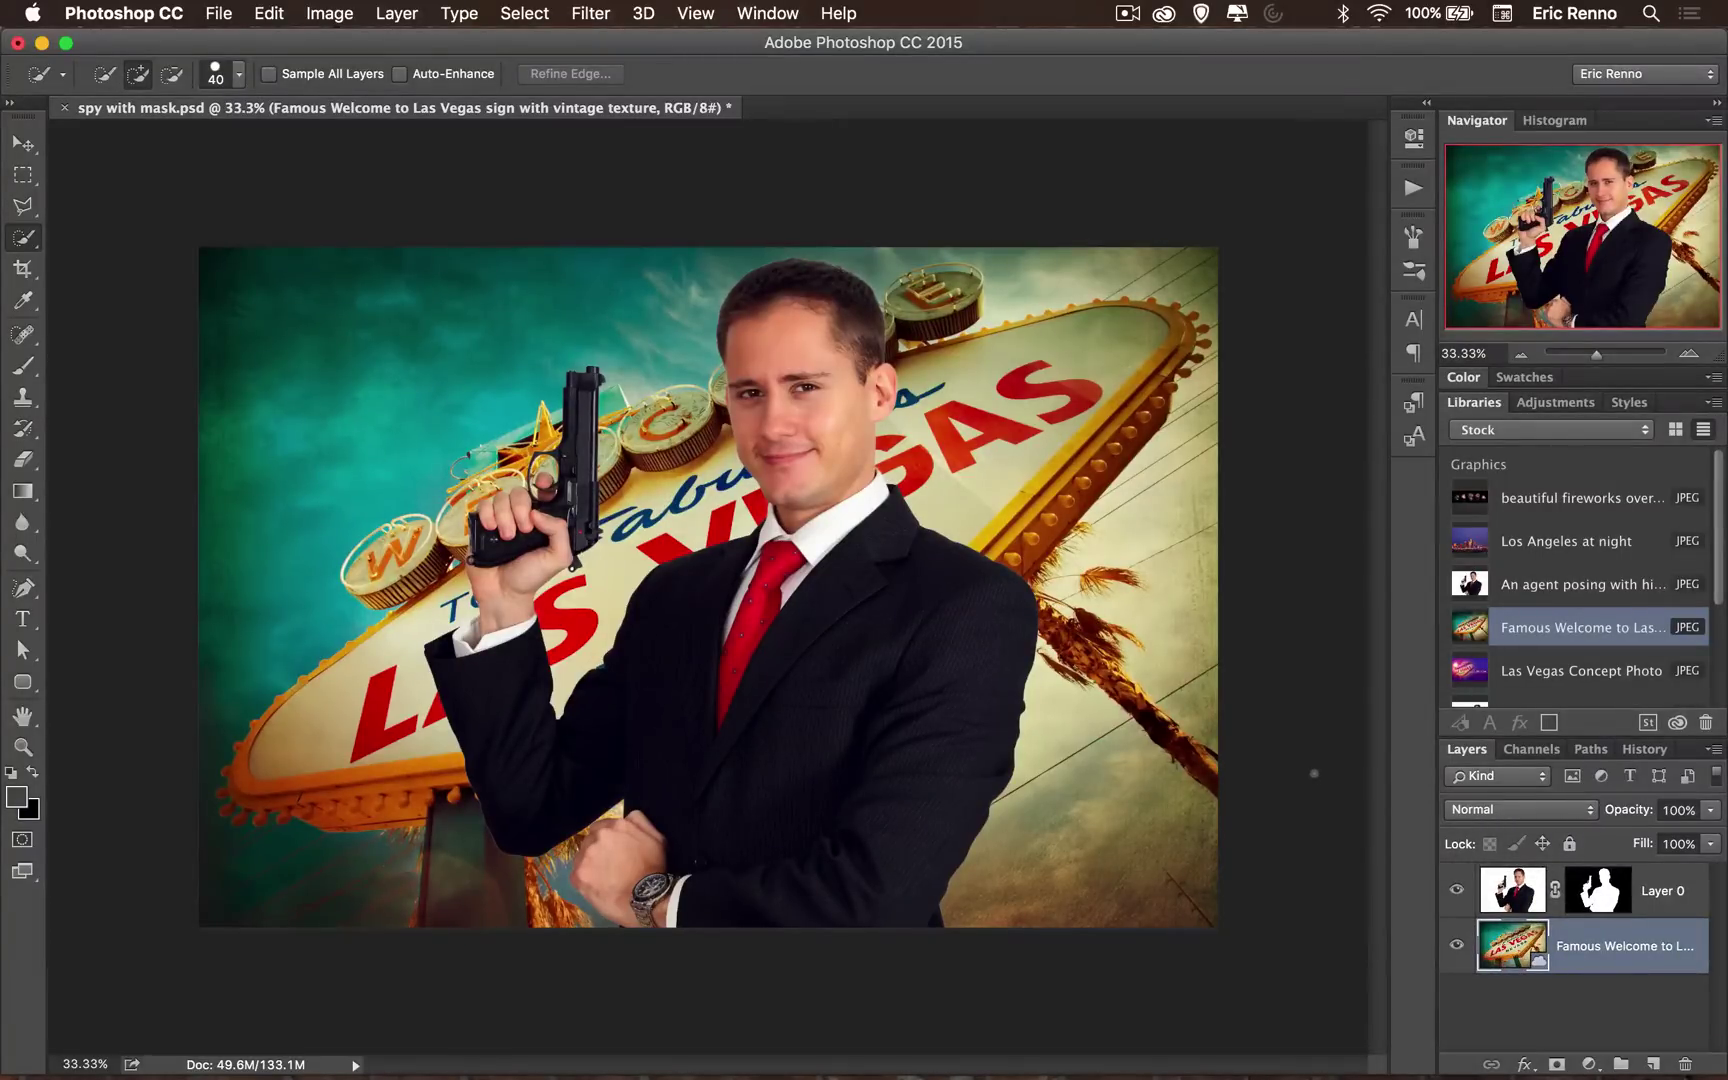
# Step: Delete the Las Vegas layer, move the spy about 135 px right, and launch Search Adobe Stock
pyautogui.moveTo(1633, 940); pyautogui.dragTo(1684, 1063)
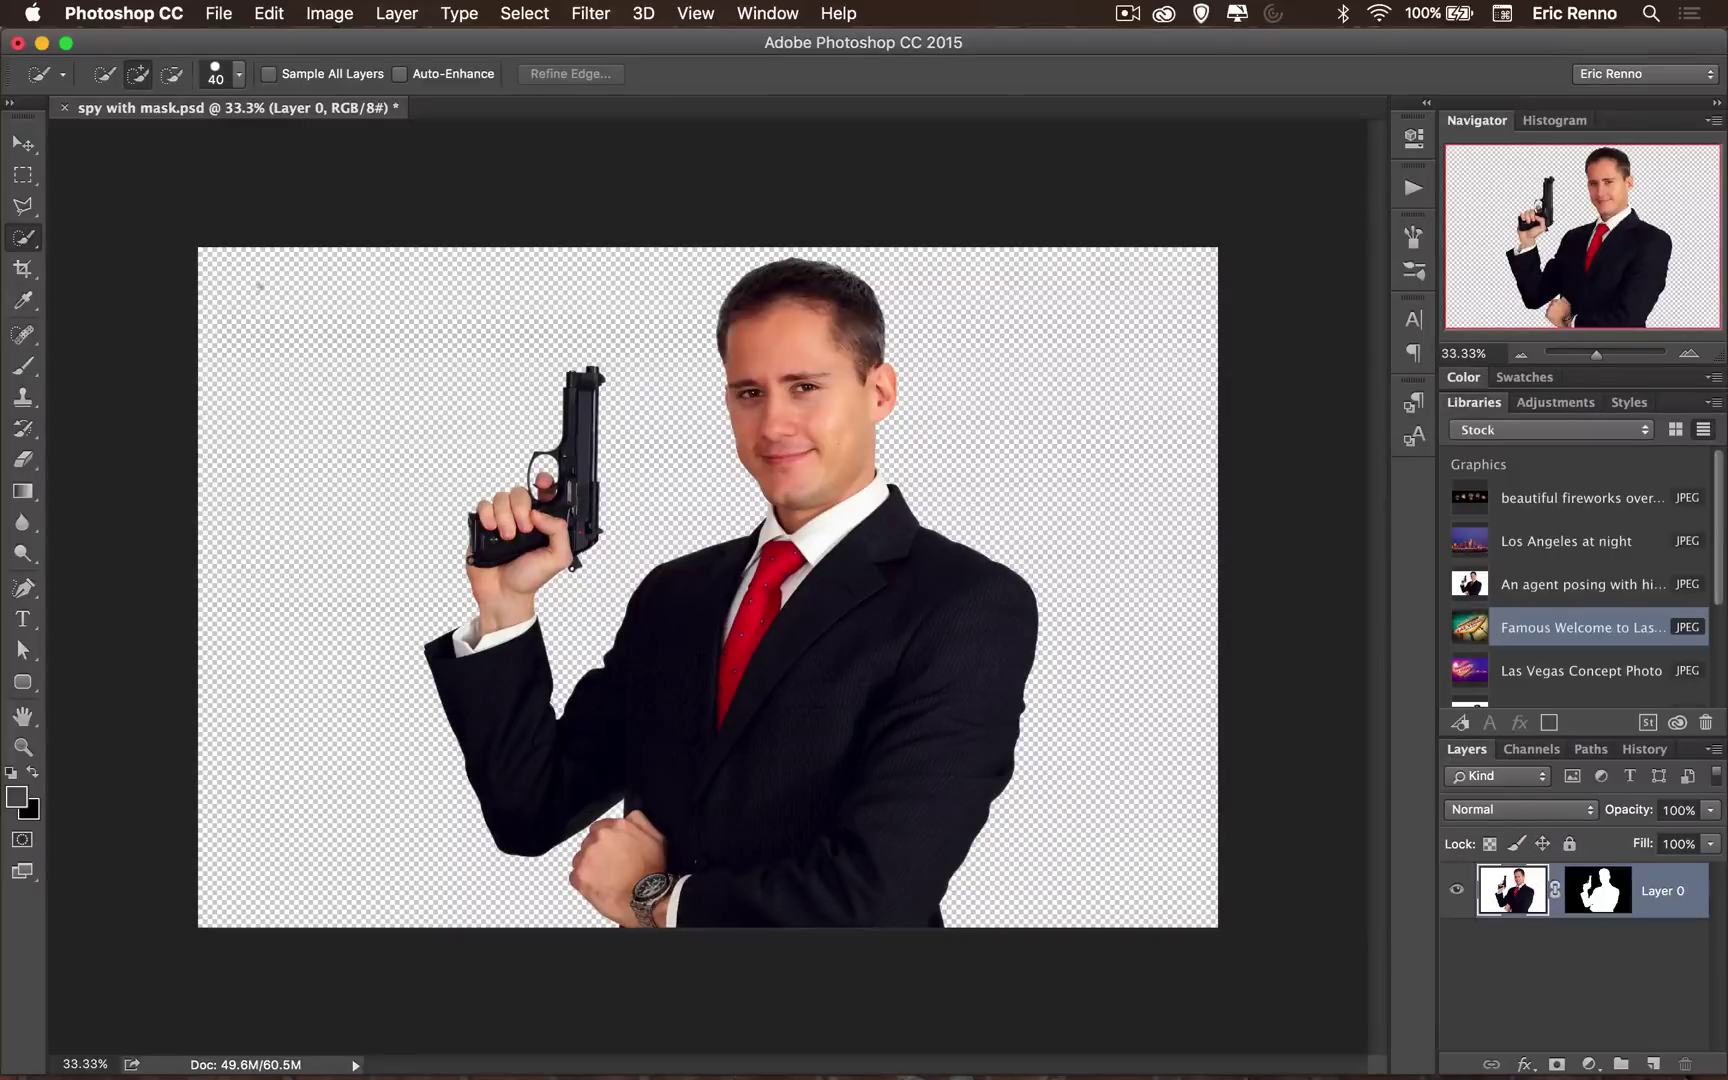
pyautogui.press('v')
pyautogui.moveTo(806, 622); pyautogui.dragTo(940, 620)
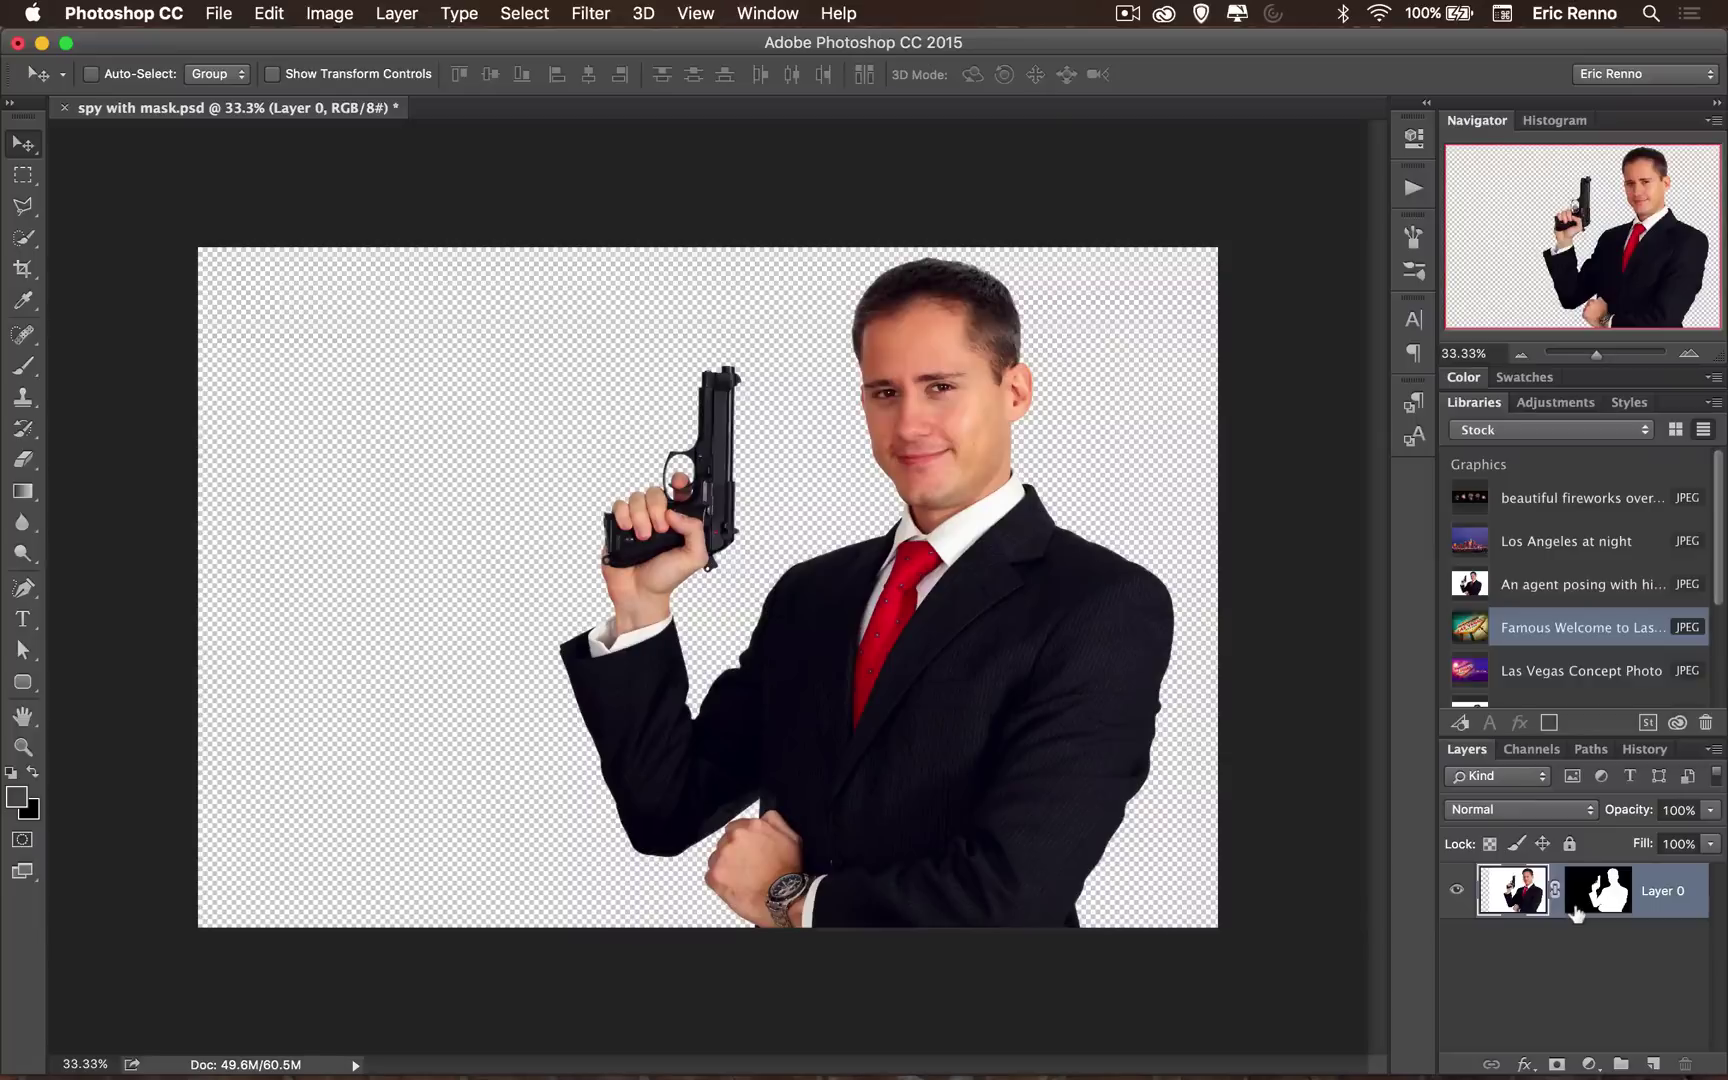
pyautogui.click(220, 15)
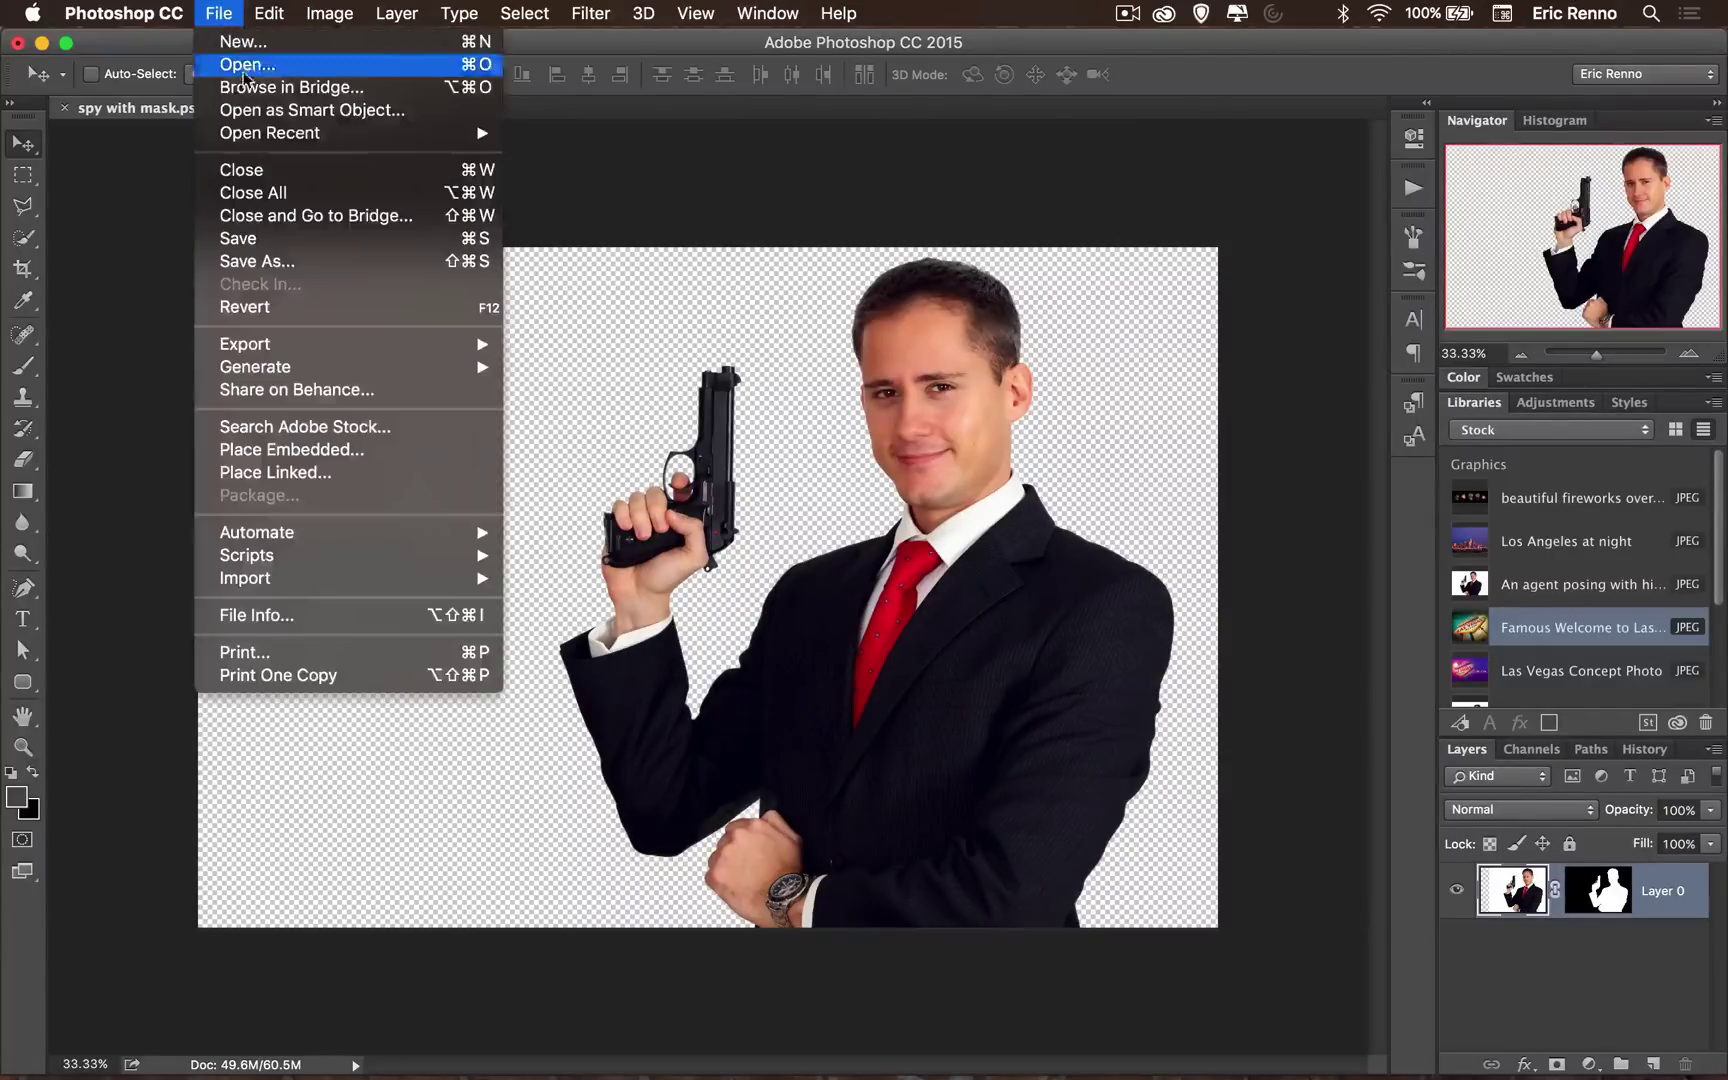
pyautogui.click(296, 427)
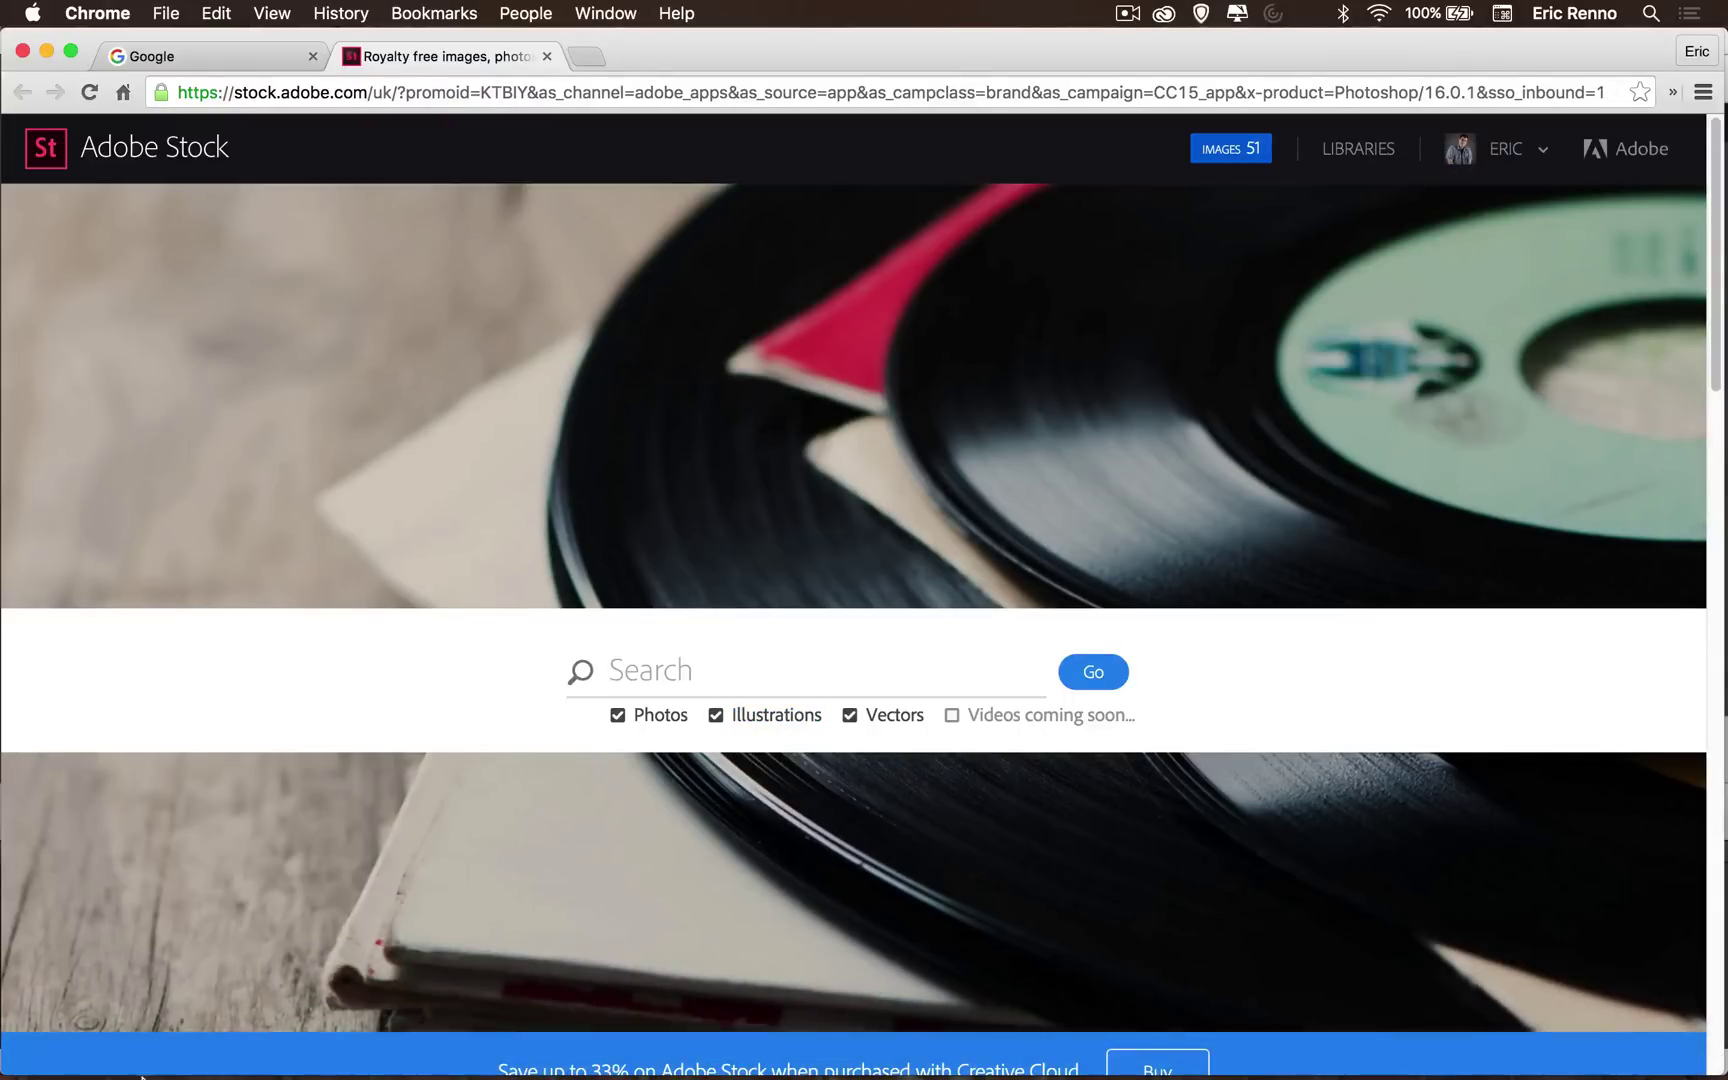
# Step: Leave the Adobe Stock page in Chrome and return to Photoshop's spy document
pyautogui.click(147, 1036)
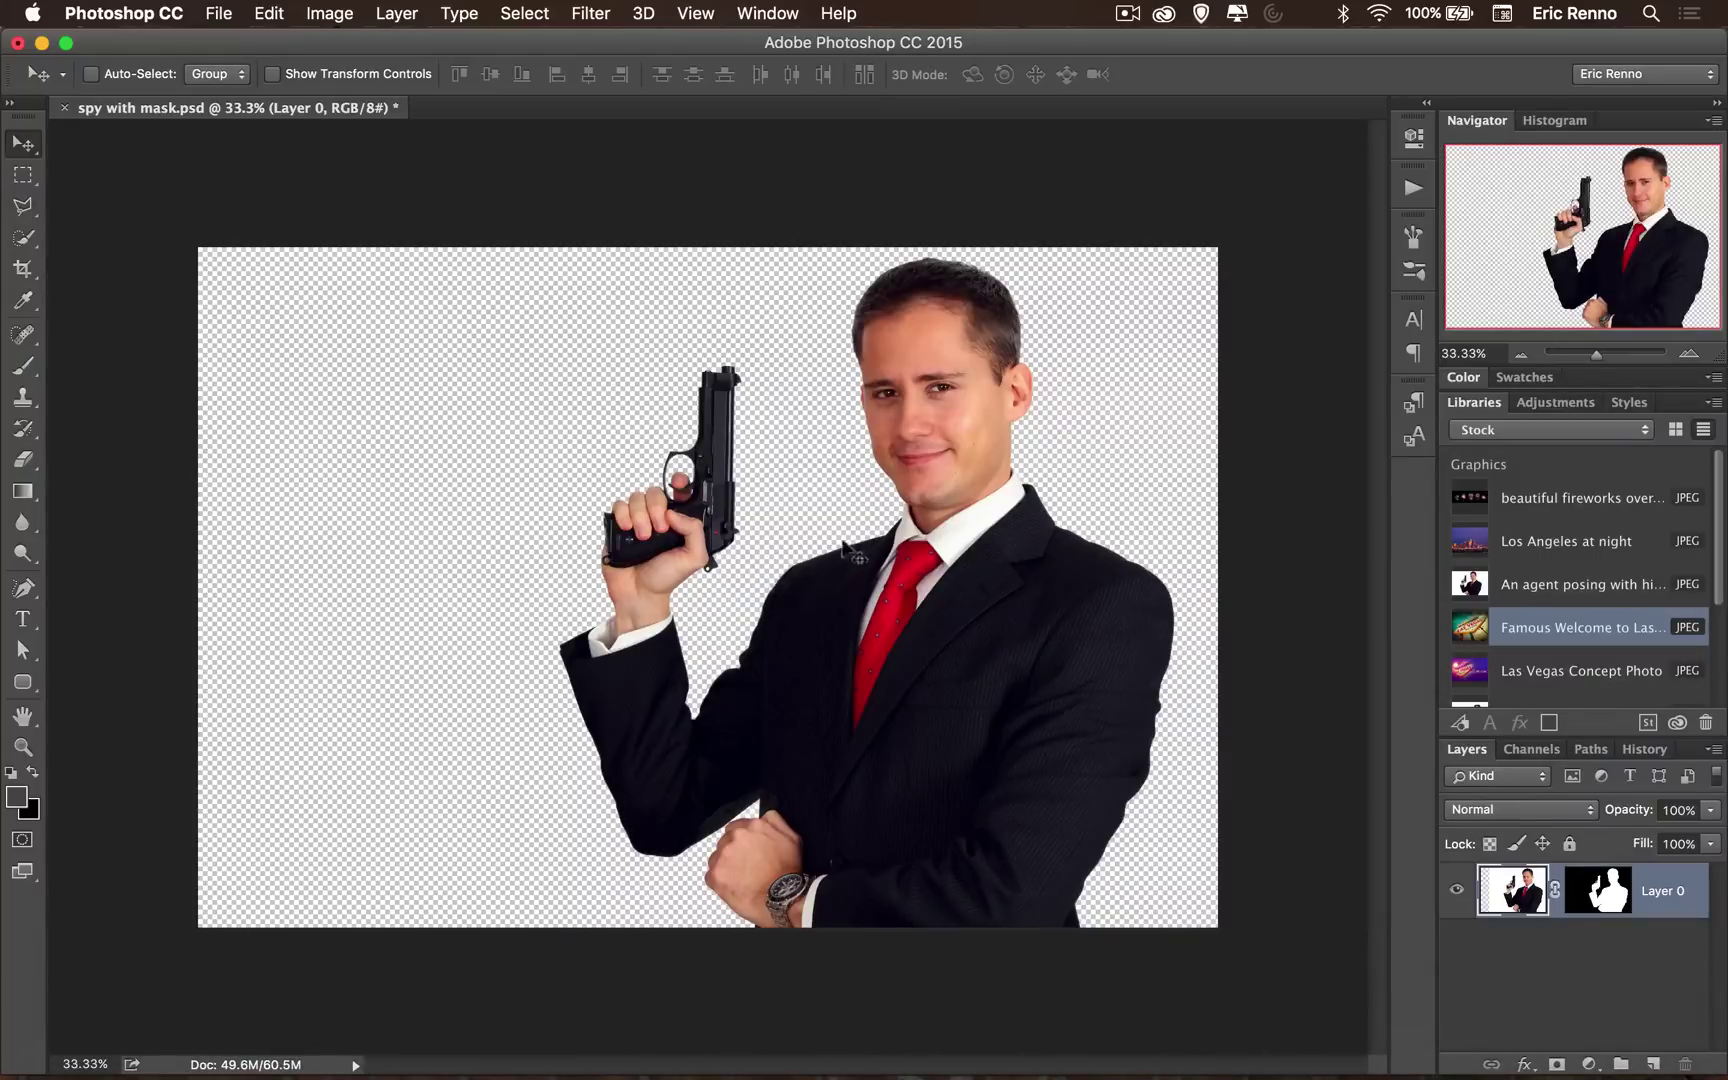
# Step: Search Adobe Stock for 'laboratory' from the Creative Cloud desktop Stock tab
pyautogui.click(1164, 13)
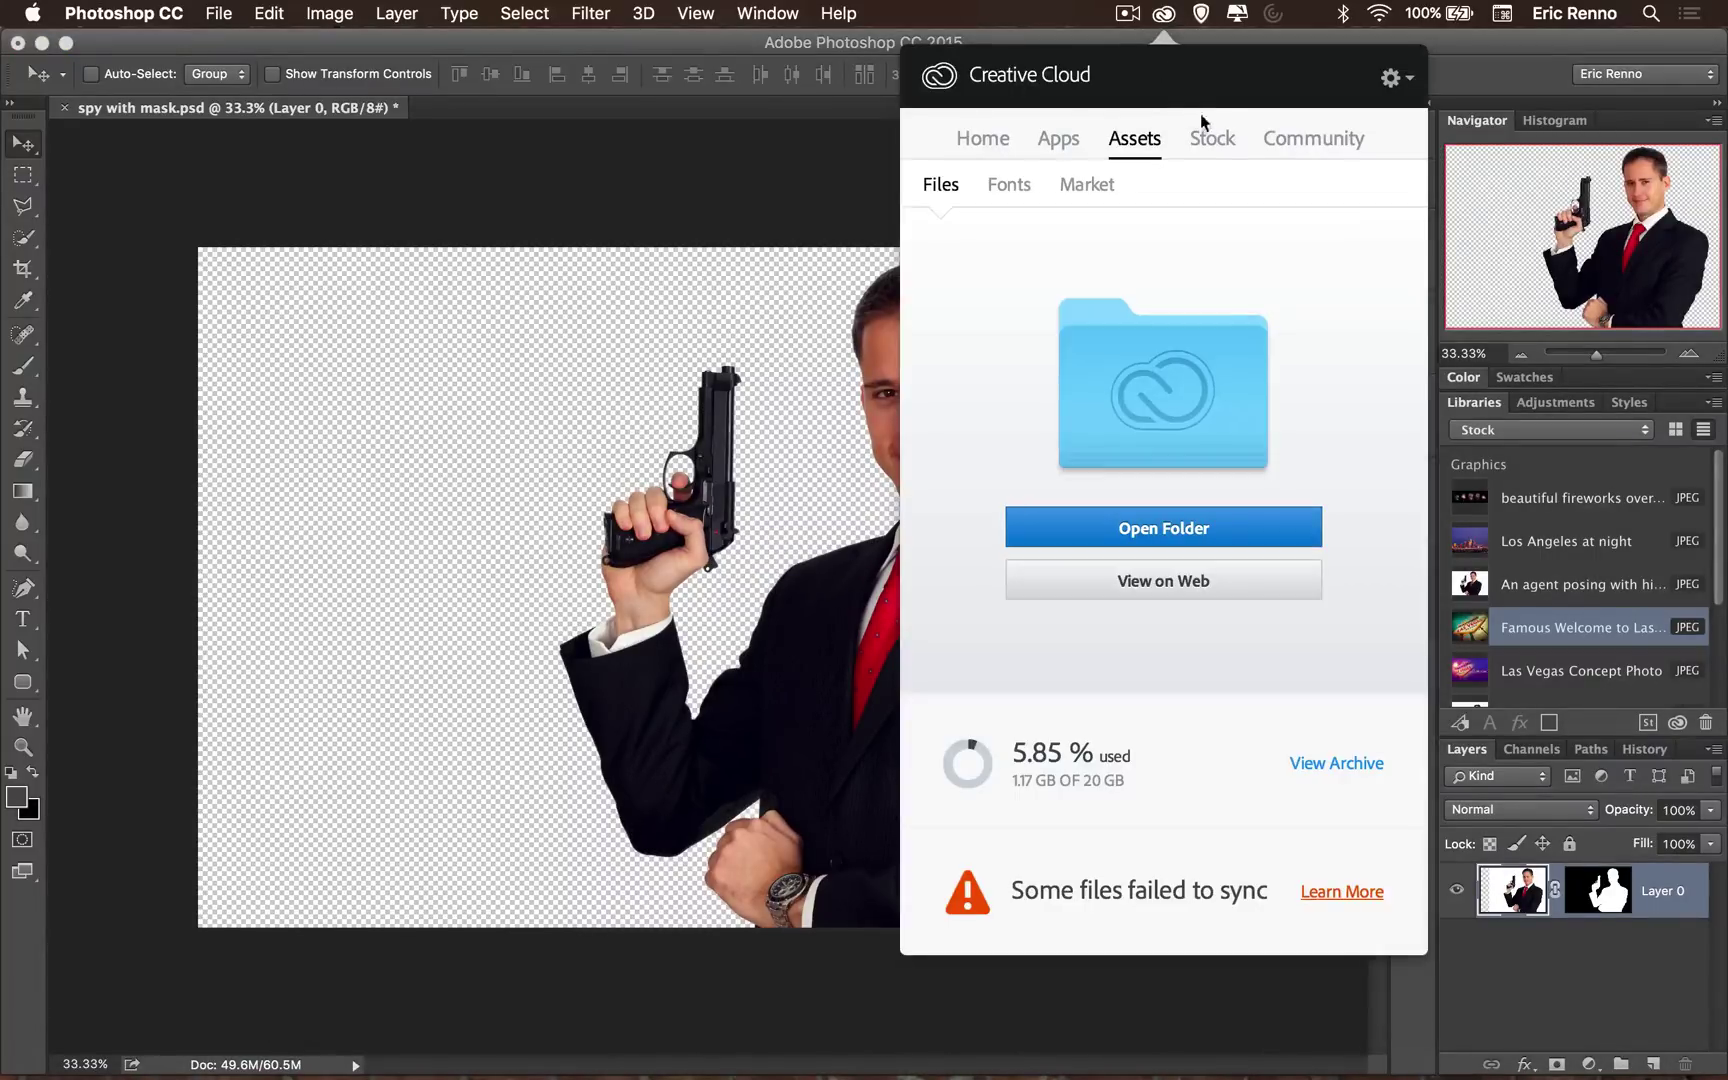
pyautogui.click(1194, 149)
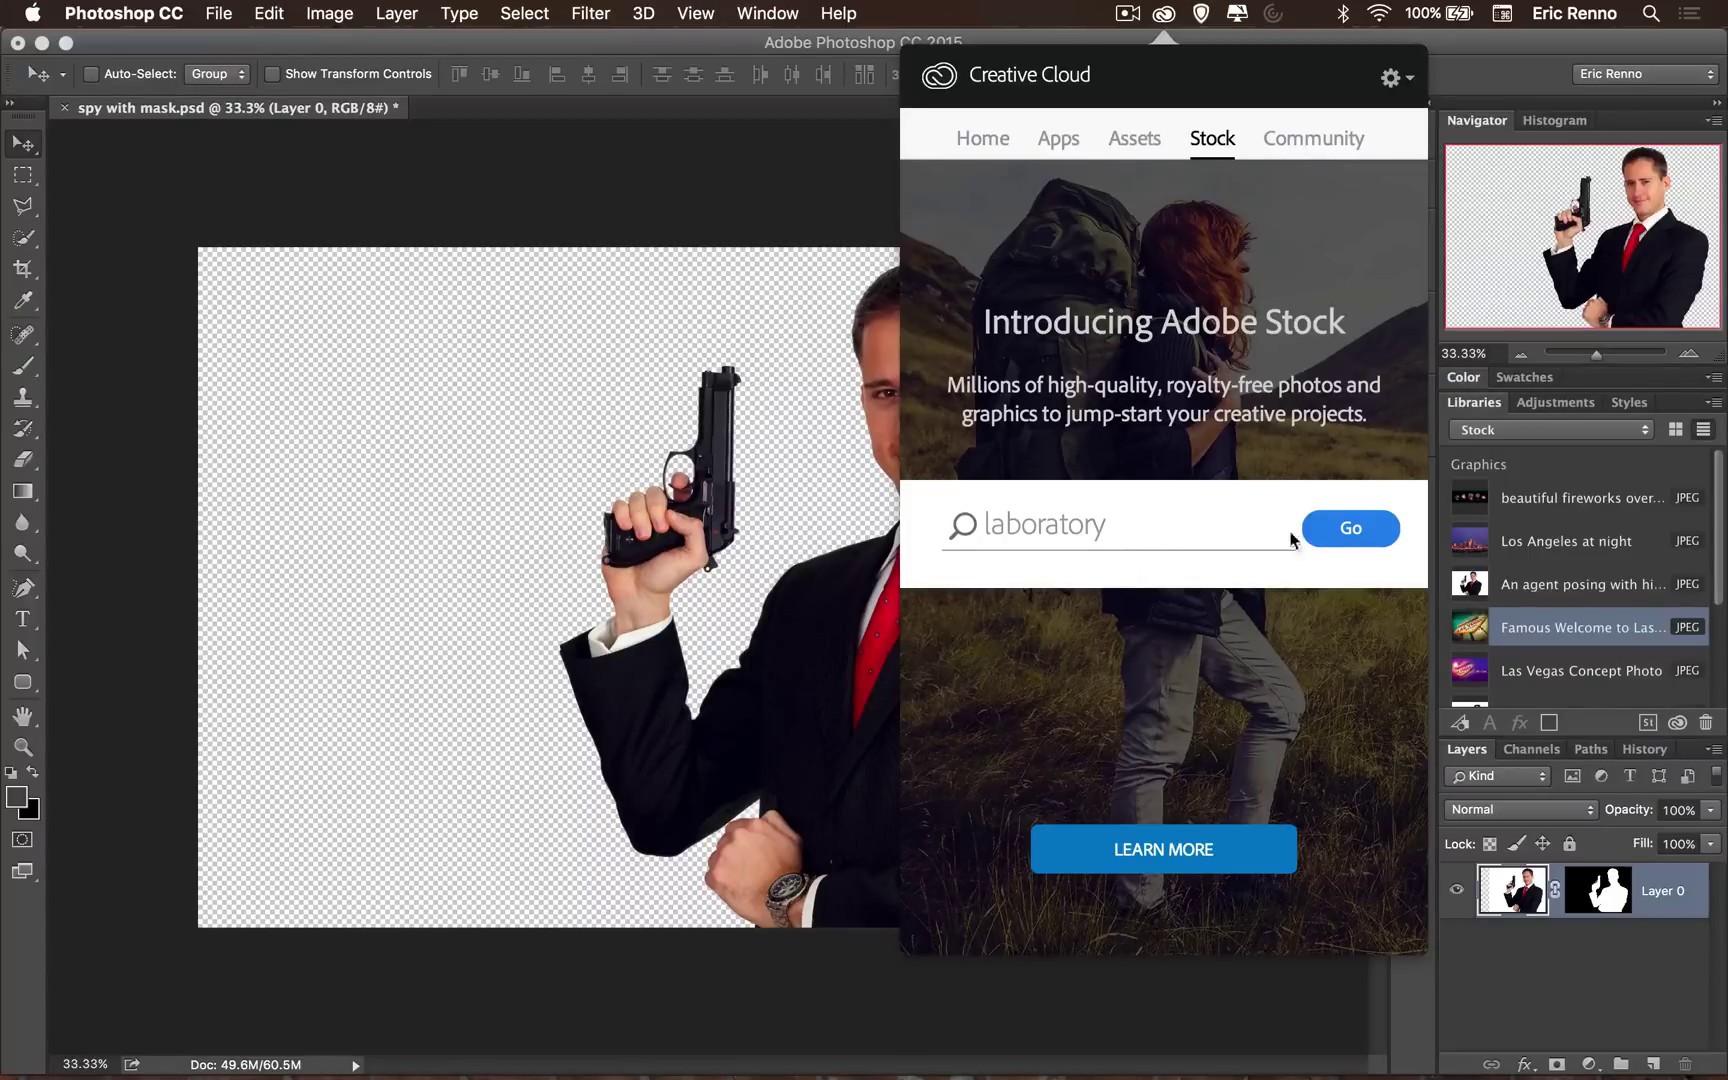
pyautogui.click(1351, 529)
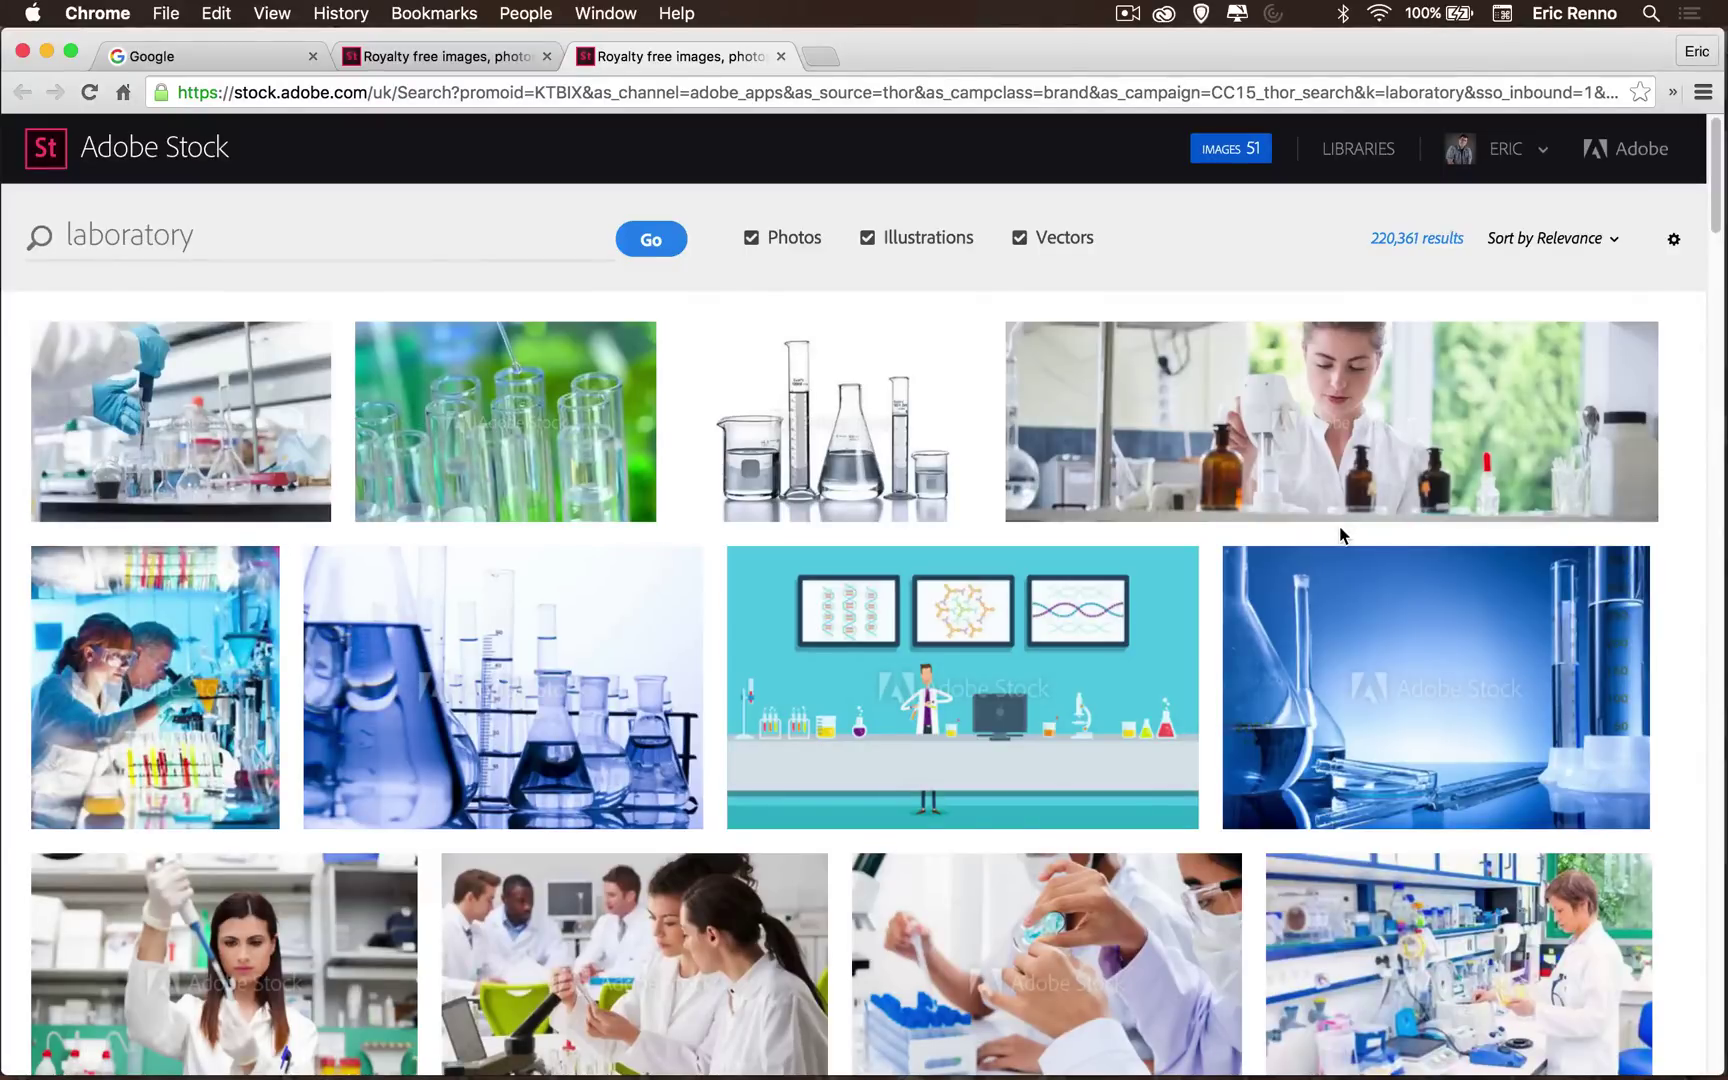
# Step: Open the details of the 'scientists working at the laboratory' photo in the results
pyautogui.scroll(-5, 1188, 548)
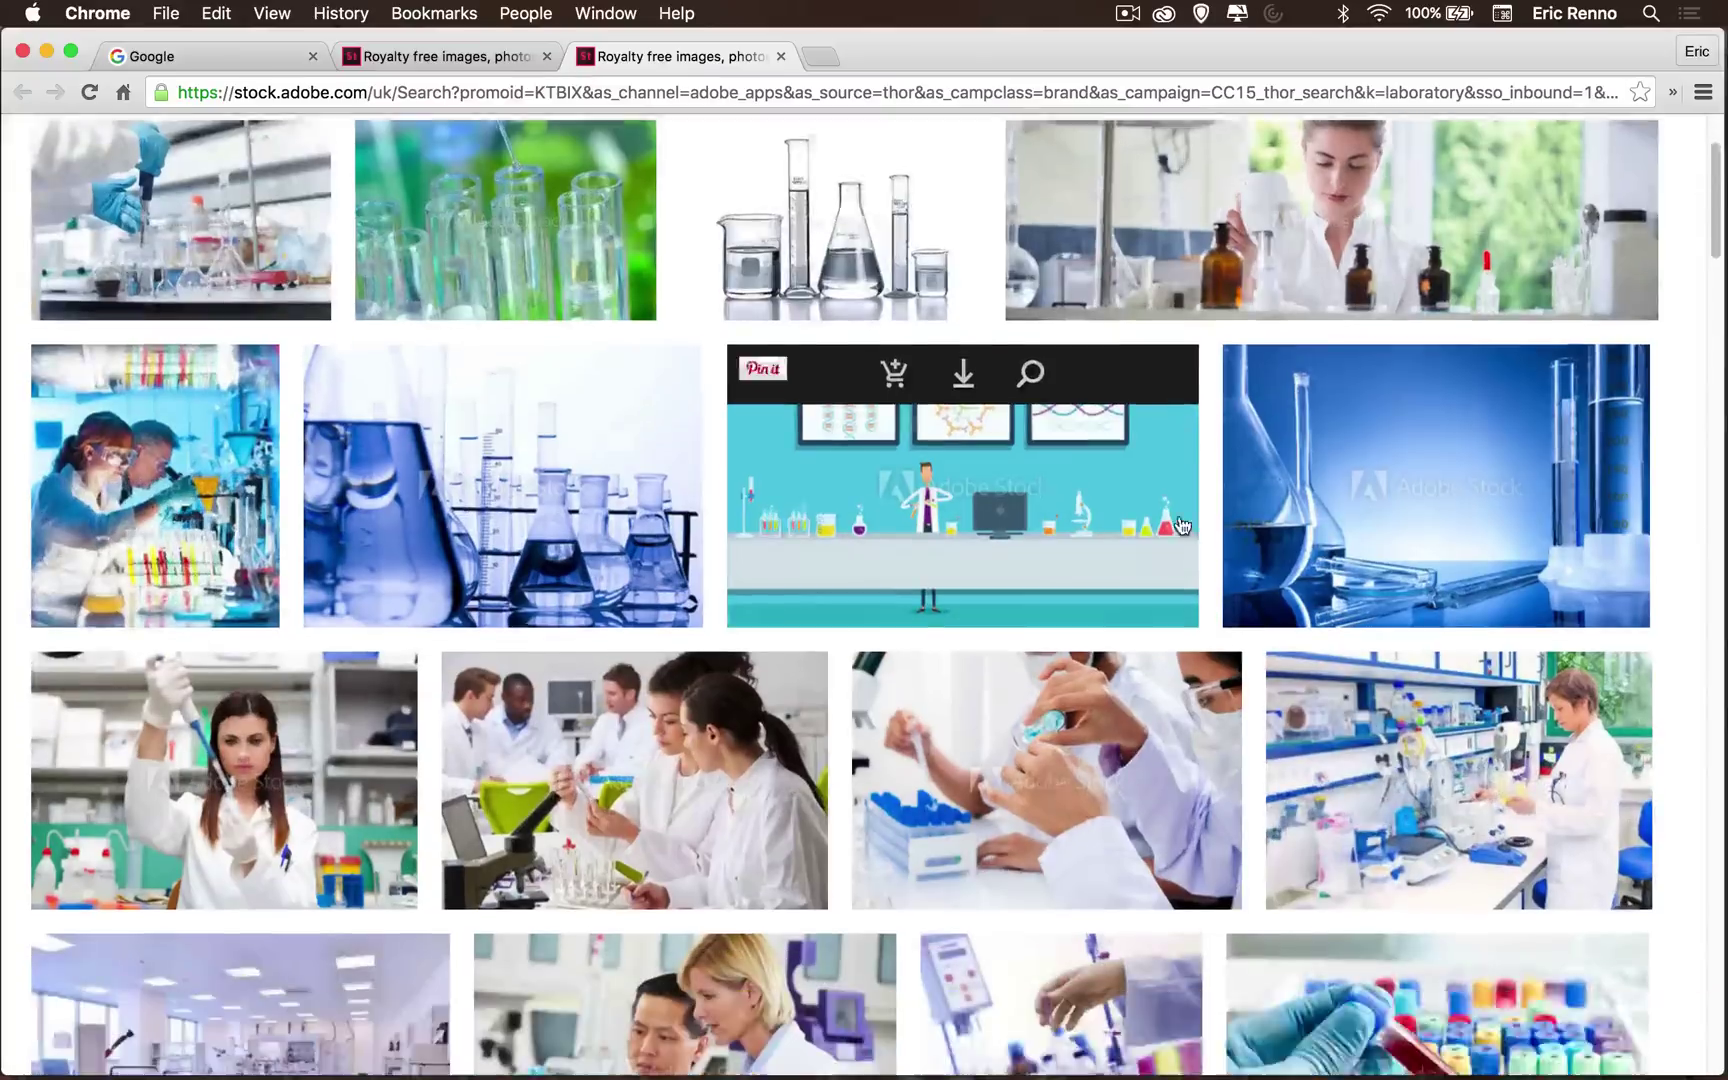
pyautogui.scroll(-15, 1185, 524)
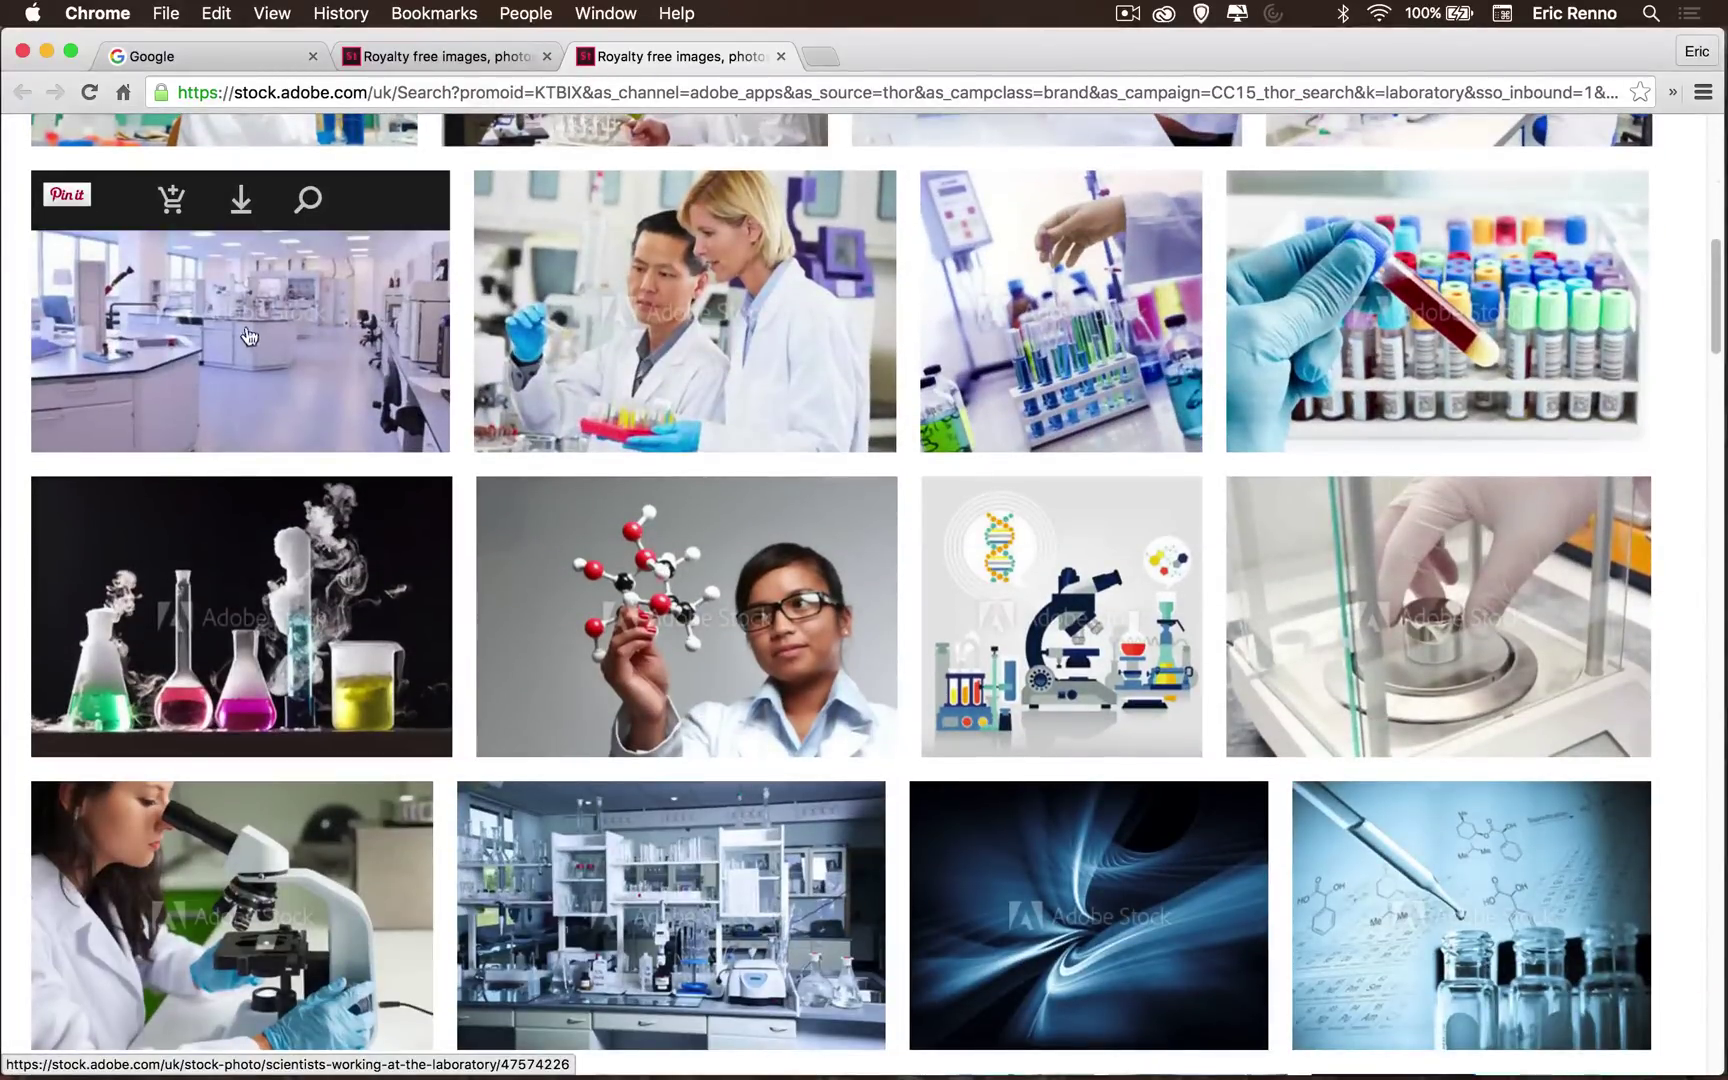
pyautogui.click(309, 360)
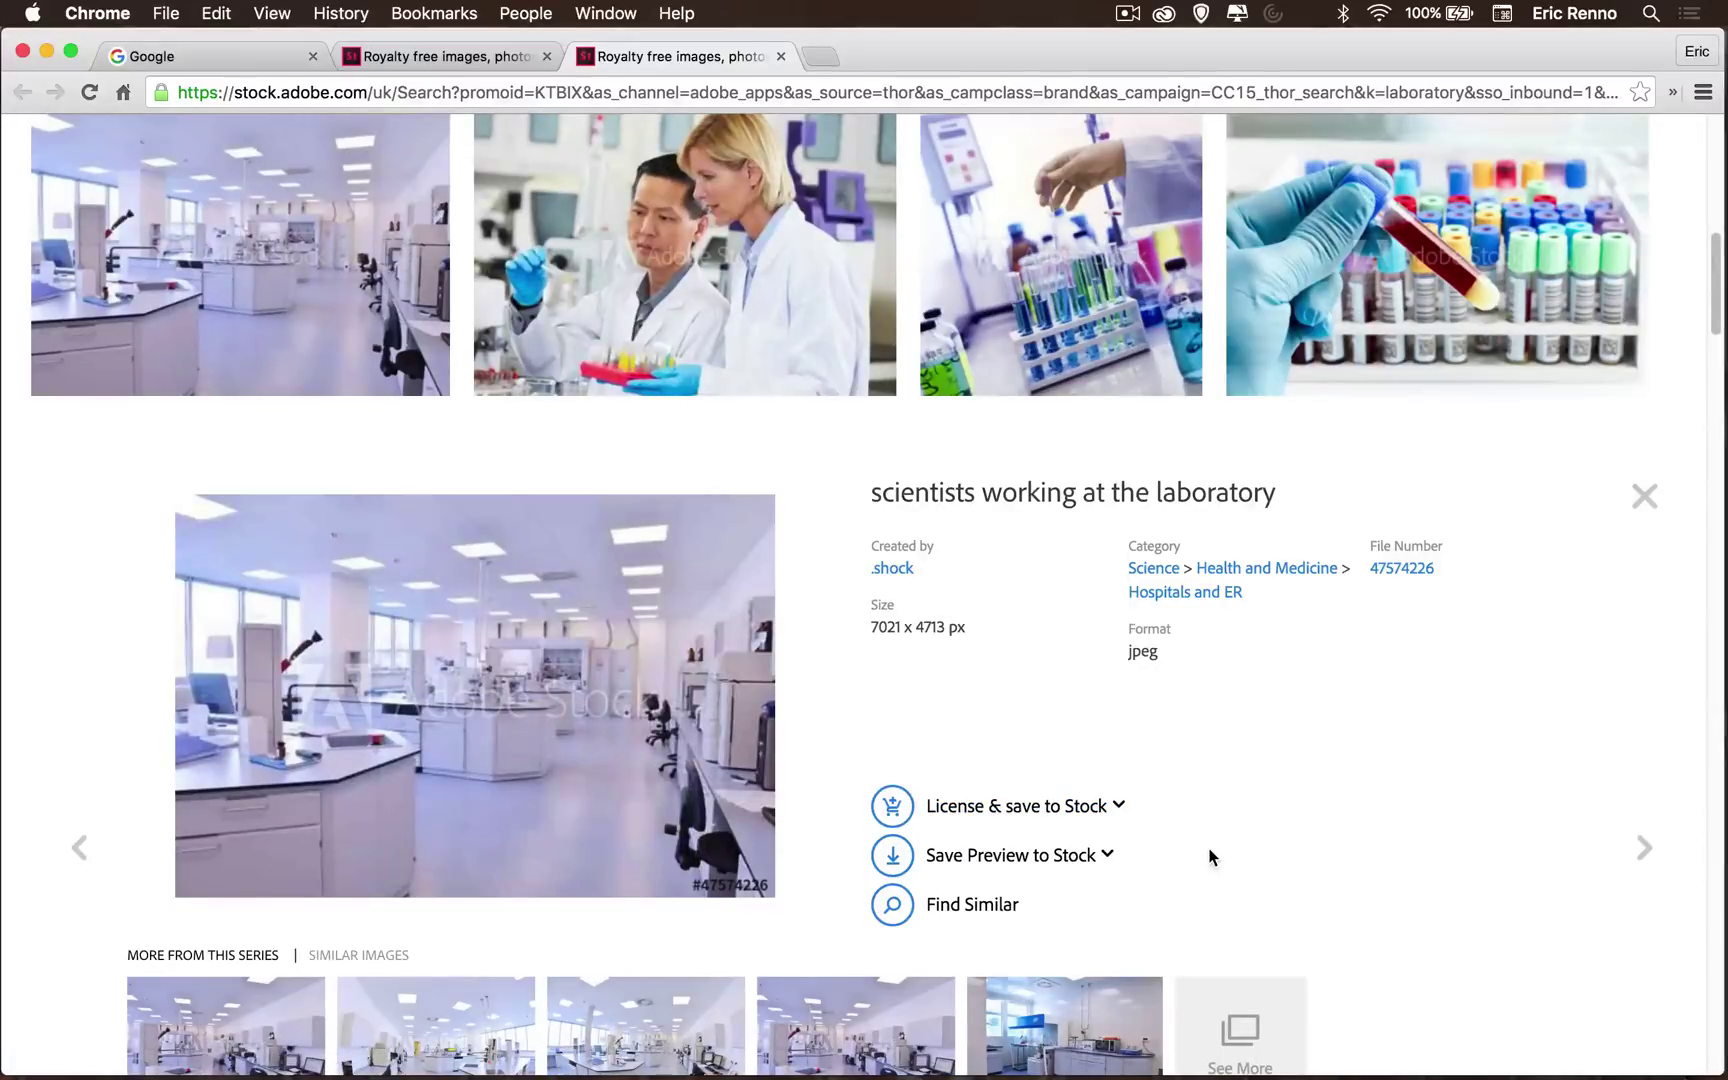
pyautogui.scroll(-5, 1202, 840)
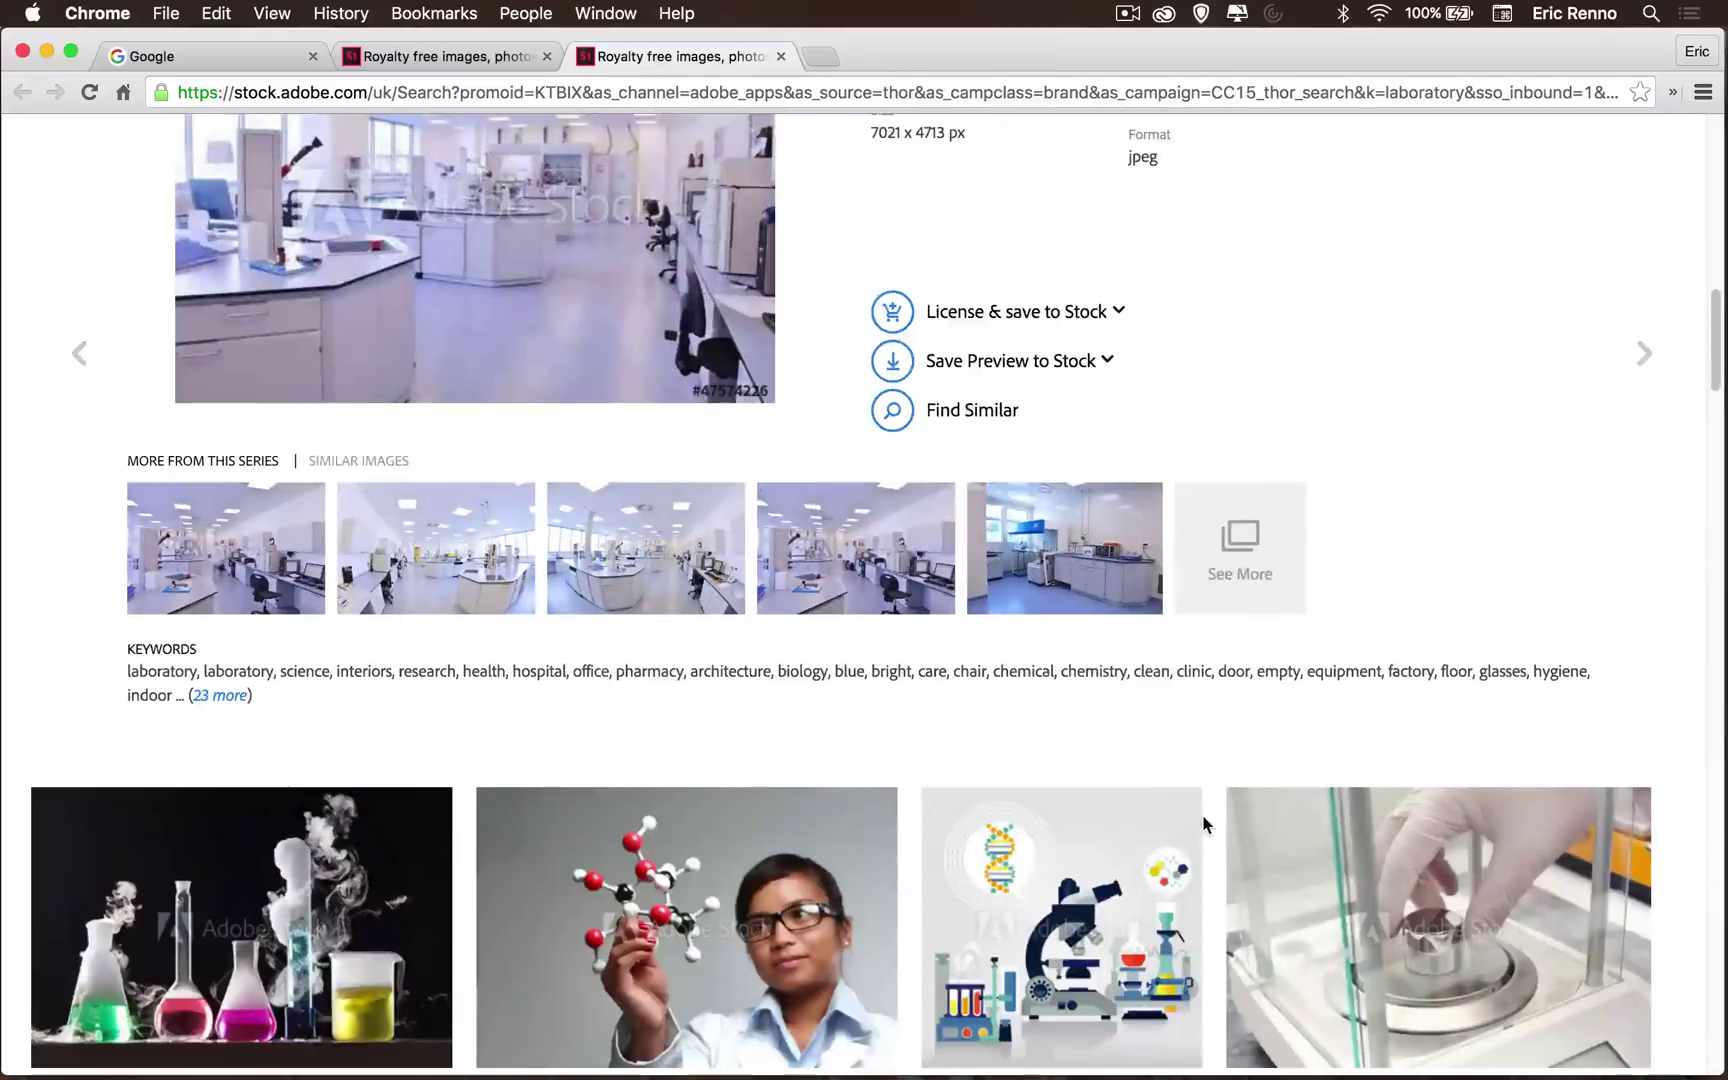
pyautogui.scroll(1, 1202, 824)
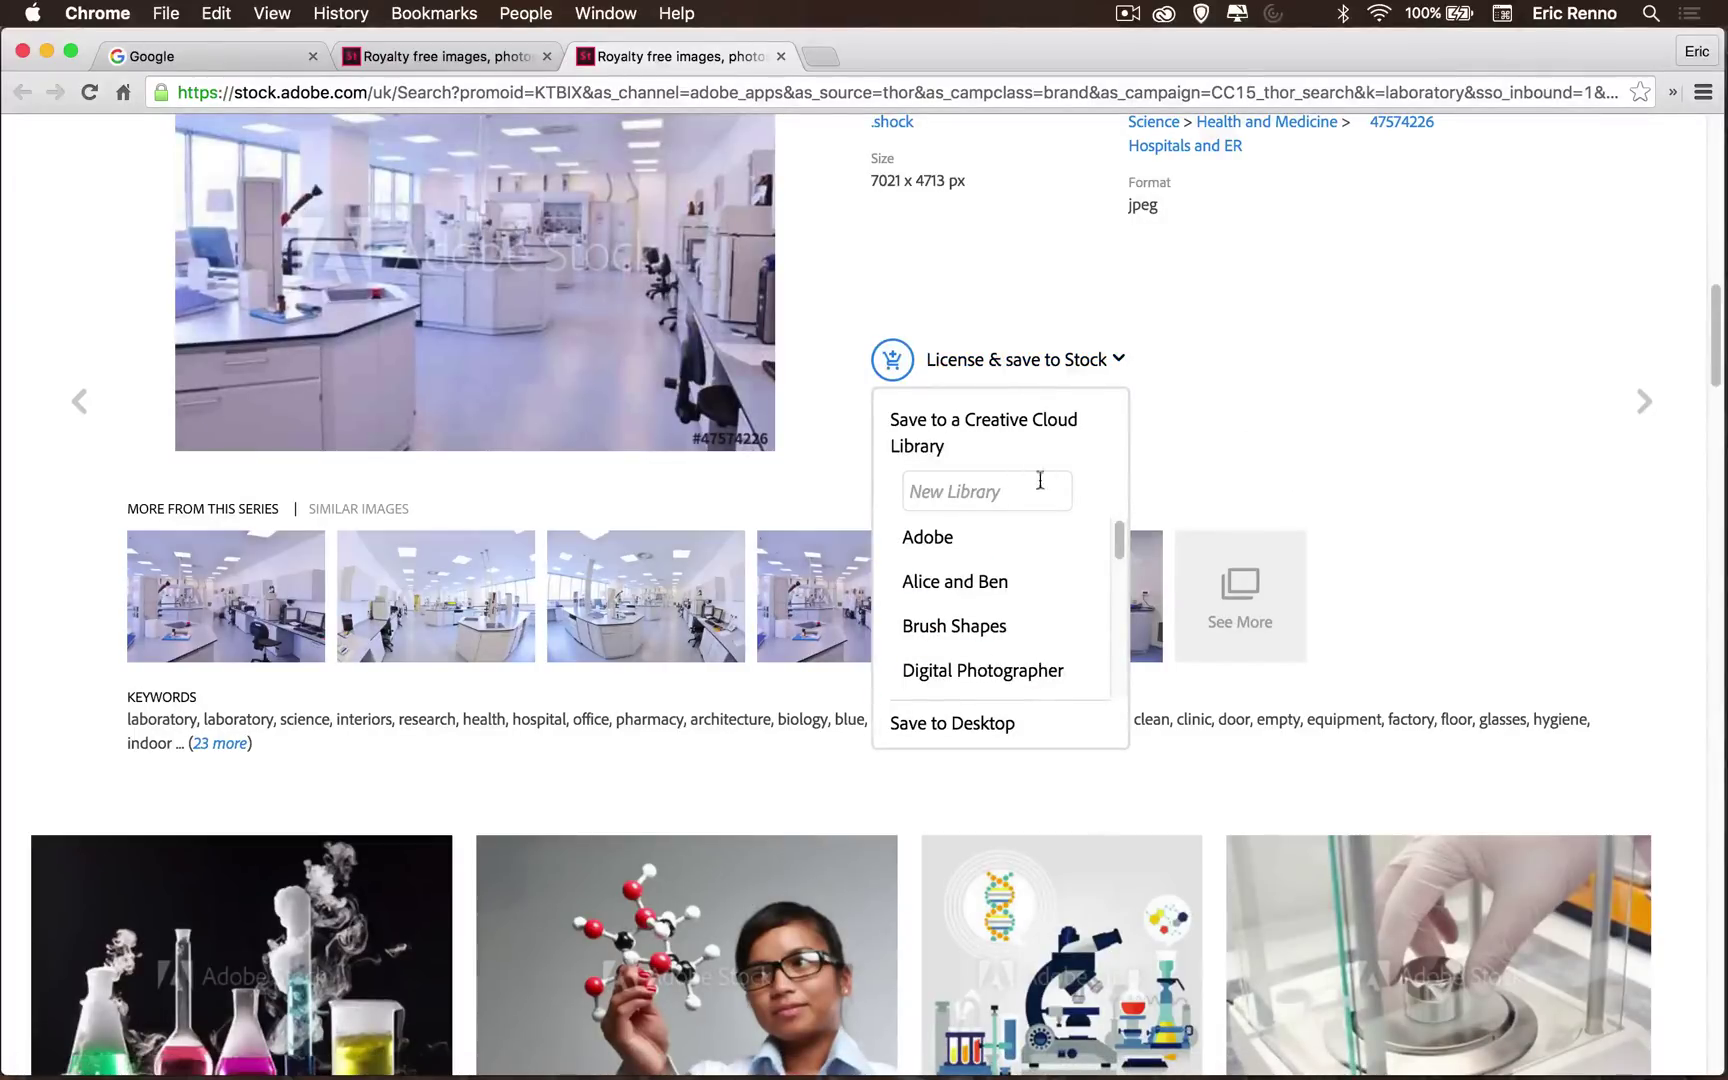
# Step: Close the licensing dropdown and run Find Similar on that lab photo
pyautogui.click(1342, 273)
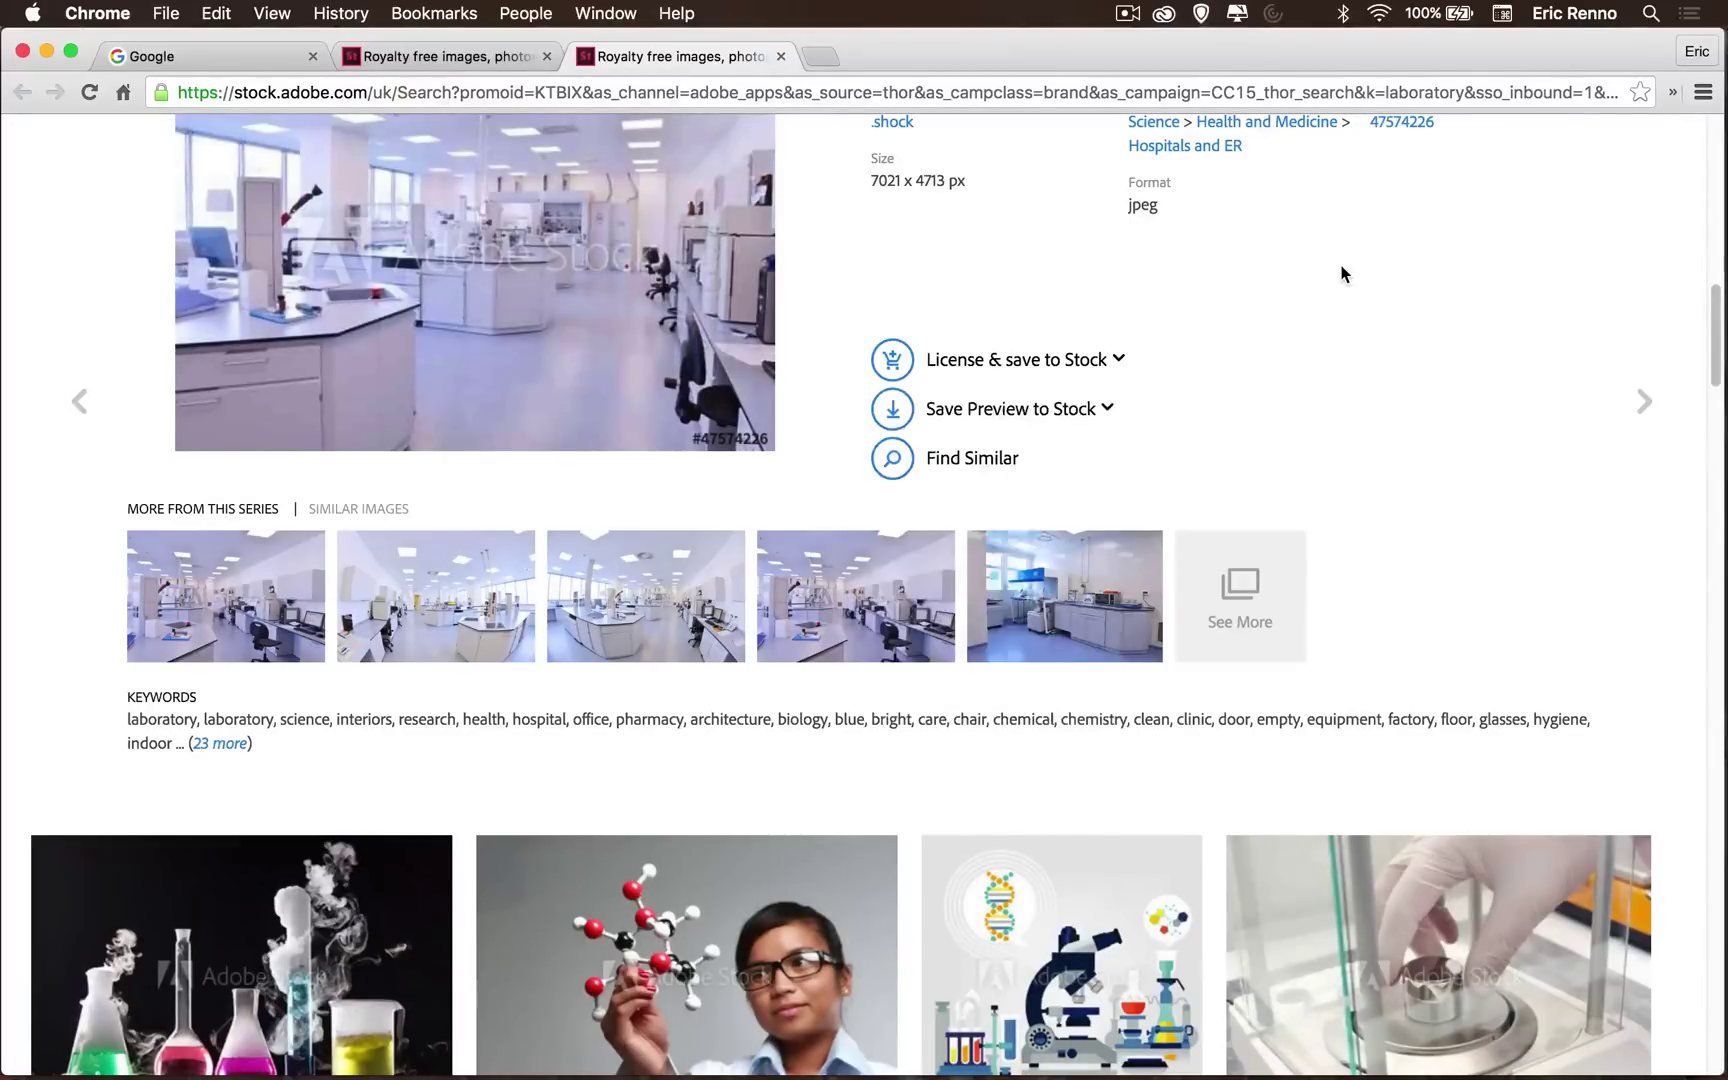
pyautogui.scroll(3, 1332, 288)
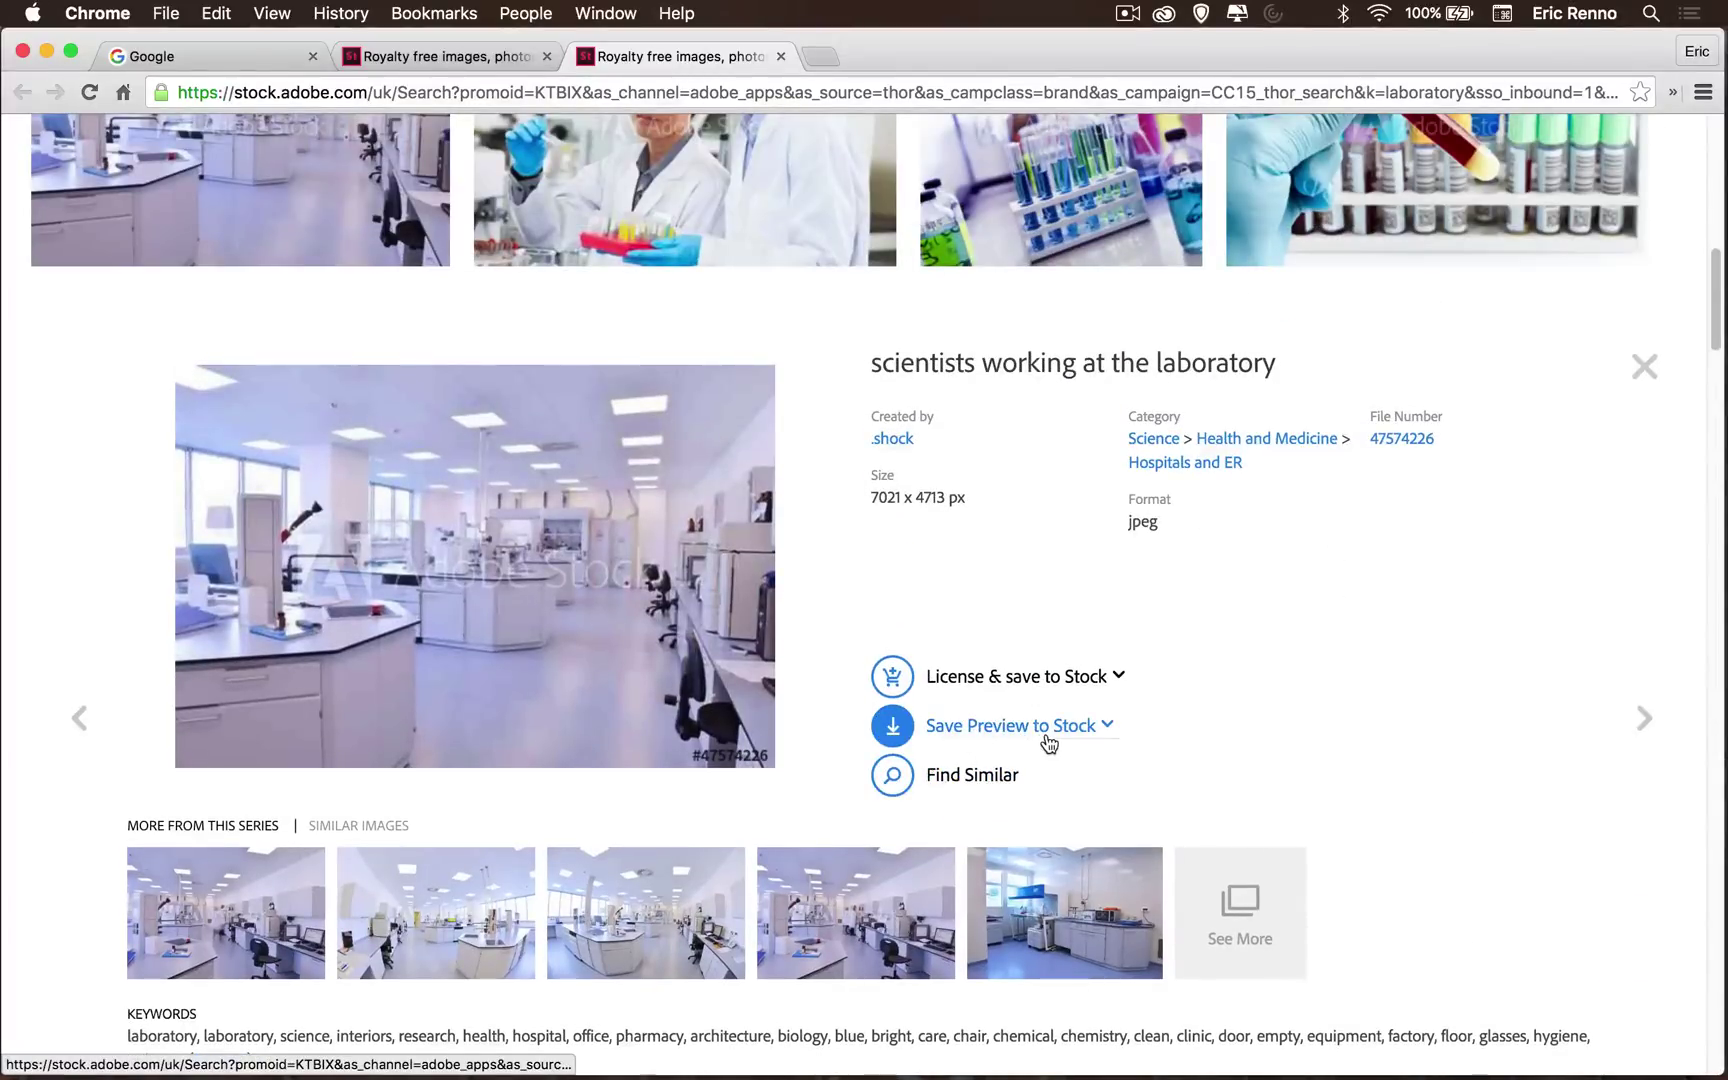
pyautogui.scroll(-2, 1046, 740)
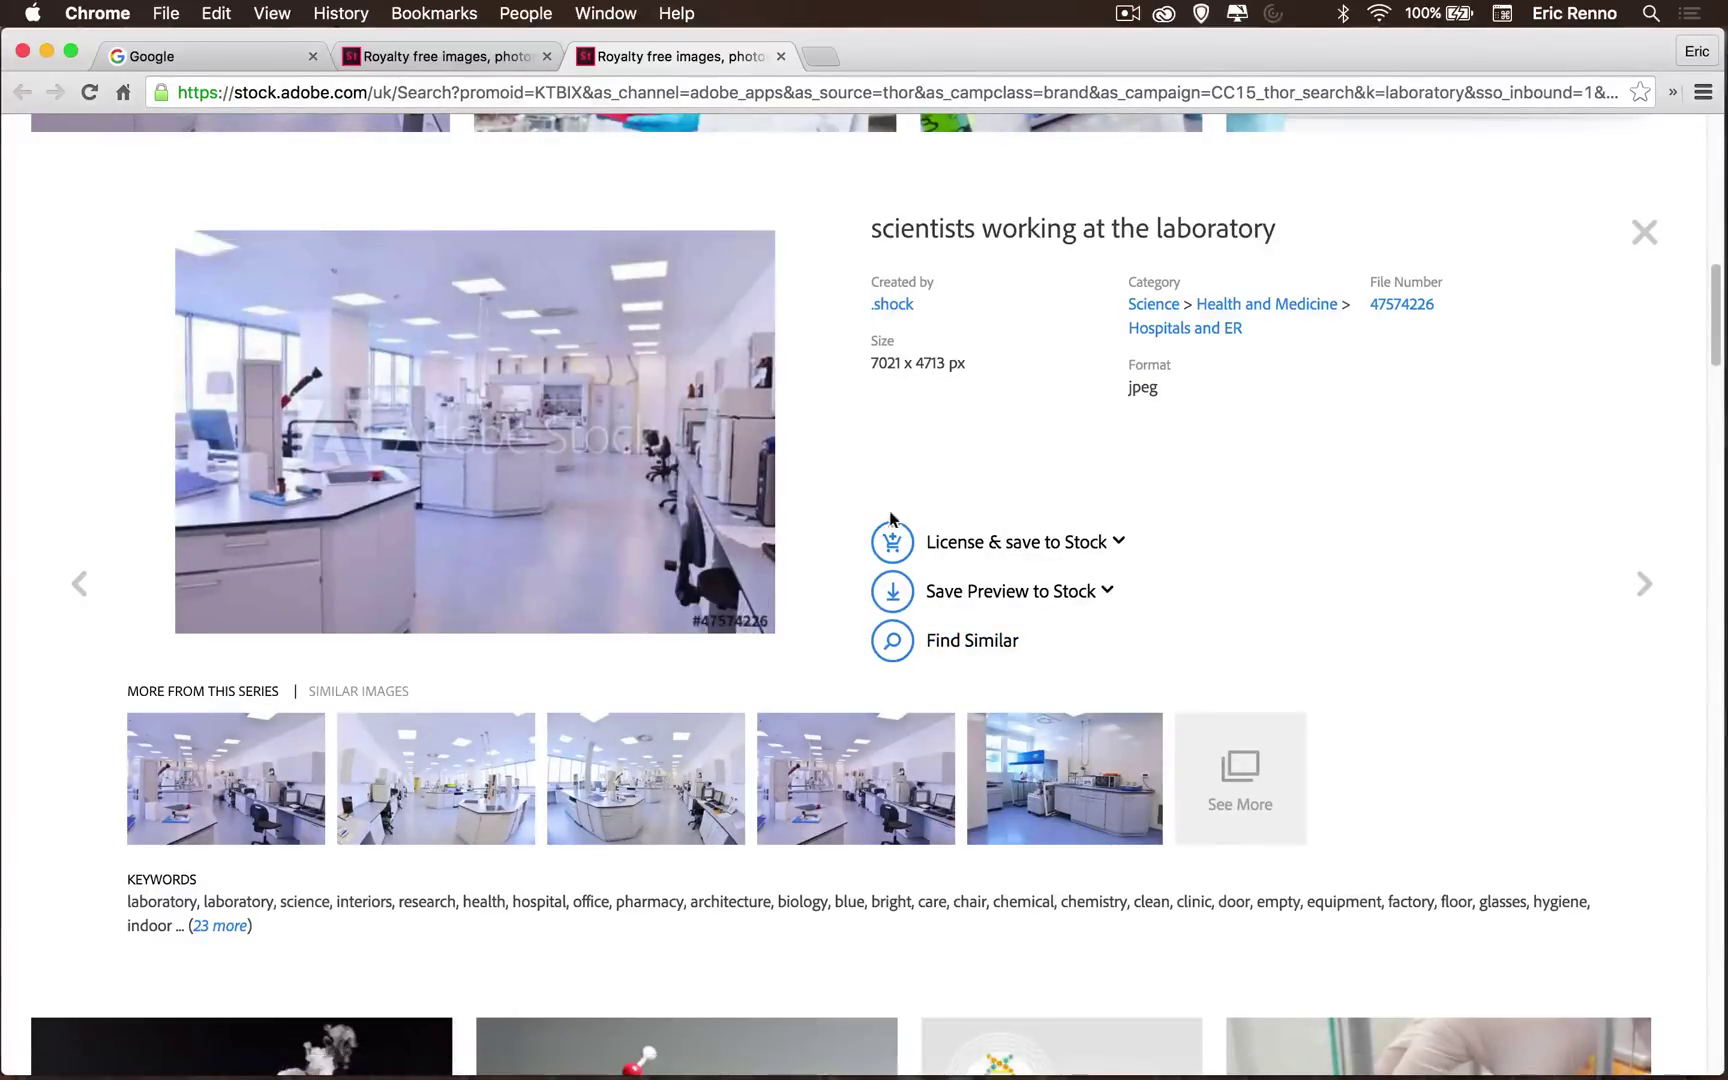
pyautogui.click(977, 649)
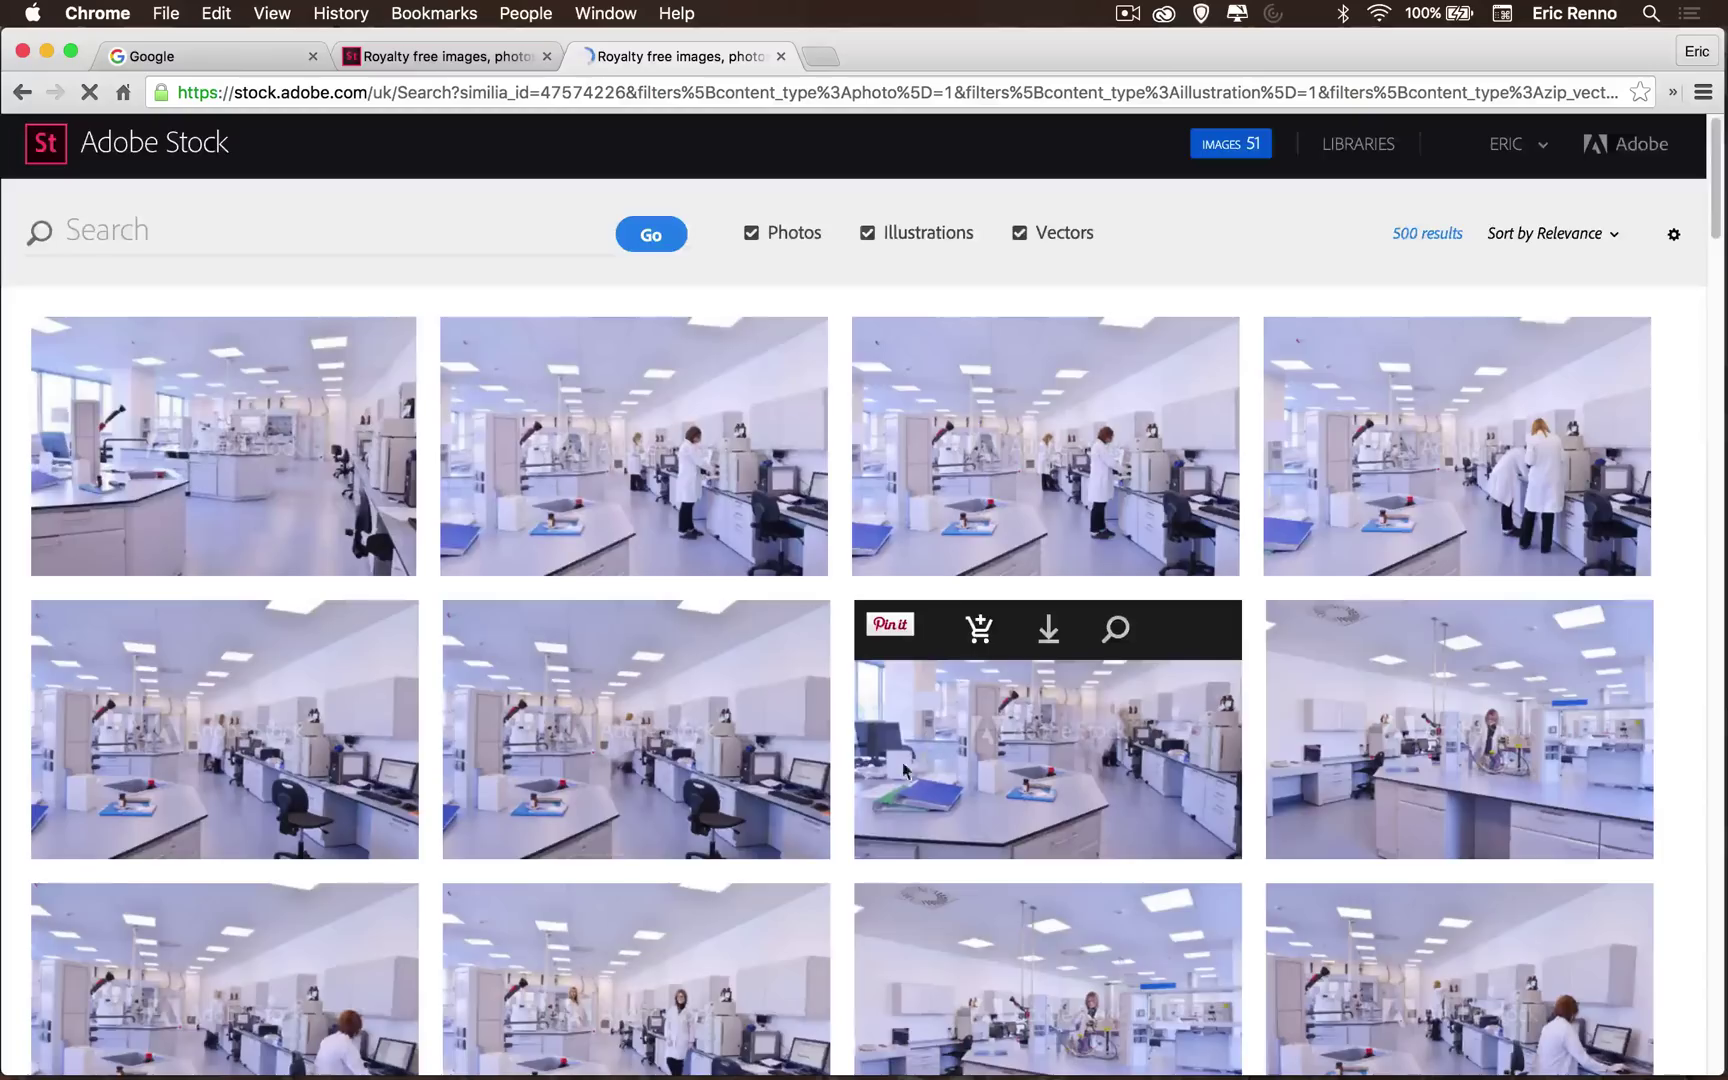
# Step: Browse the similar results and open the details of 6000 x 4004 px lab photo 47574308
pyautogui.scroll(-5, 725, 800)
pyautogui.scroll(-4, 724, 797)
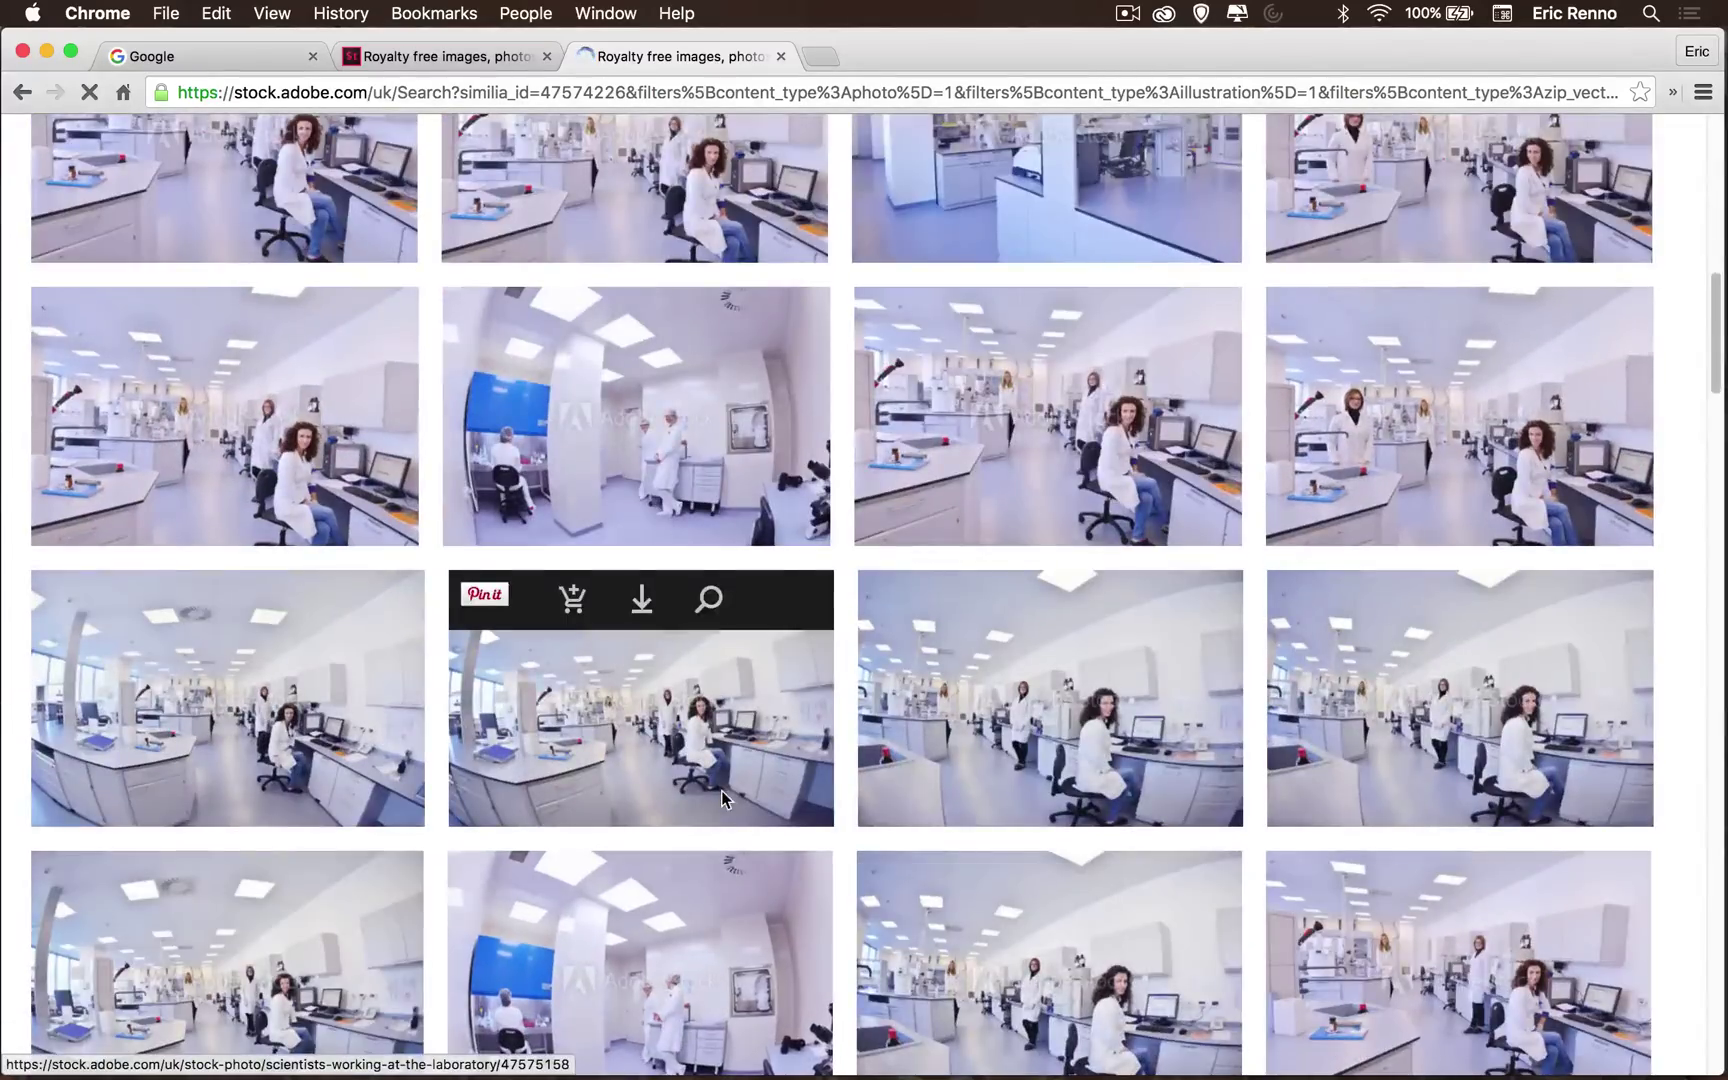
pyautogui.scroll(-2, 721, 790)
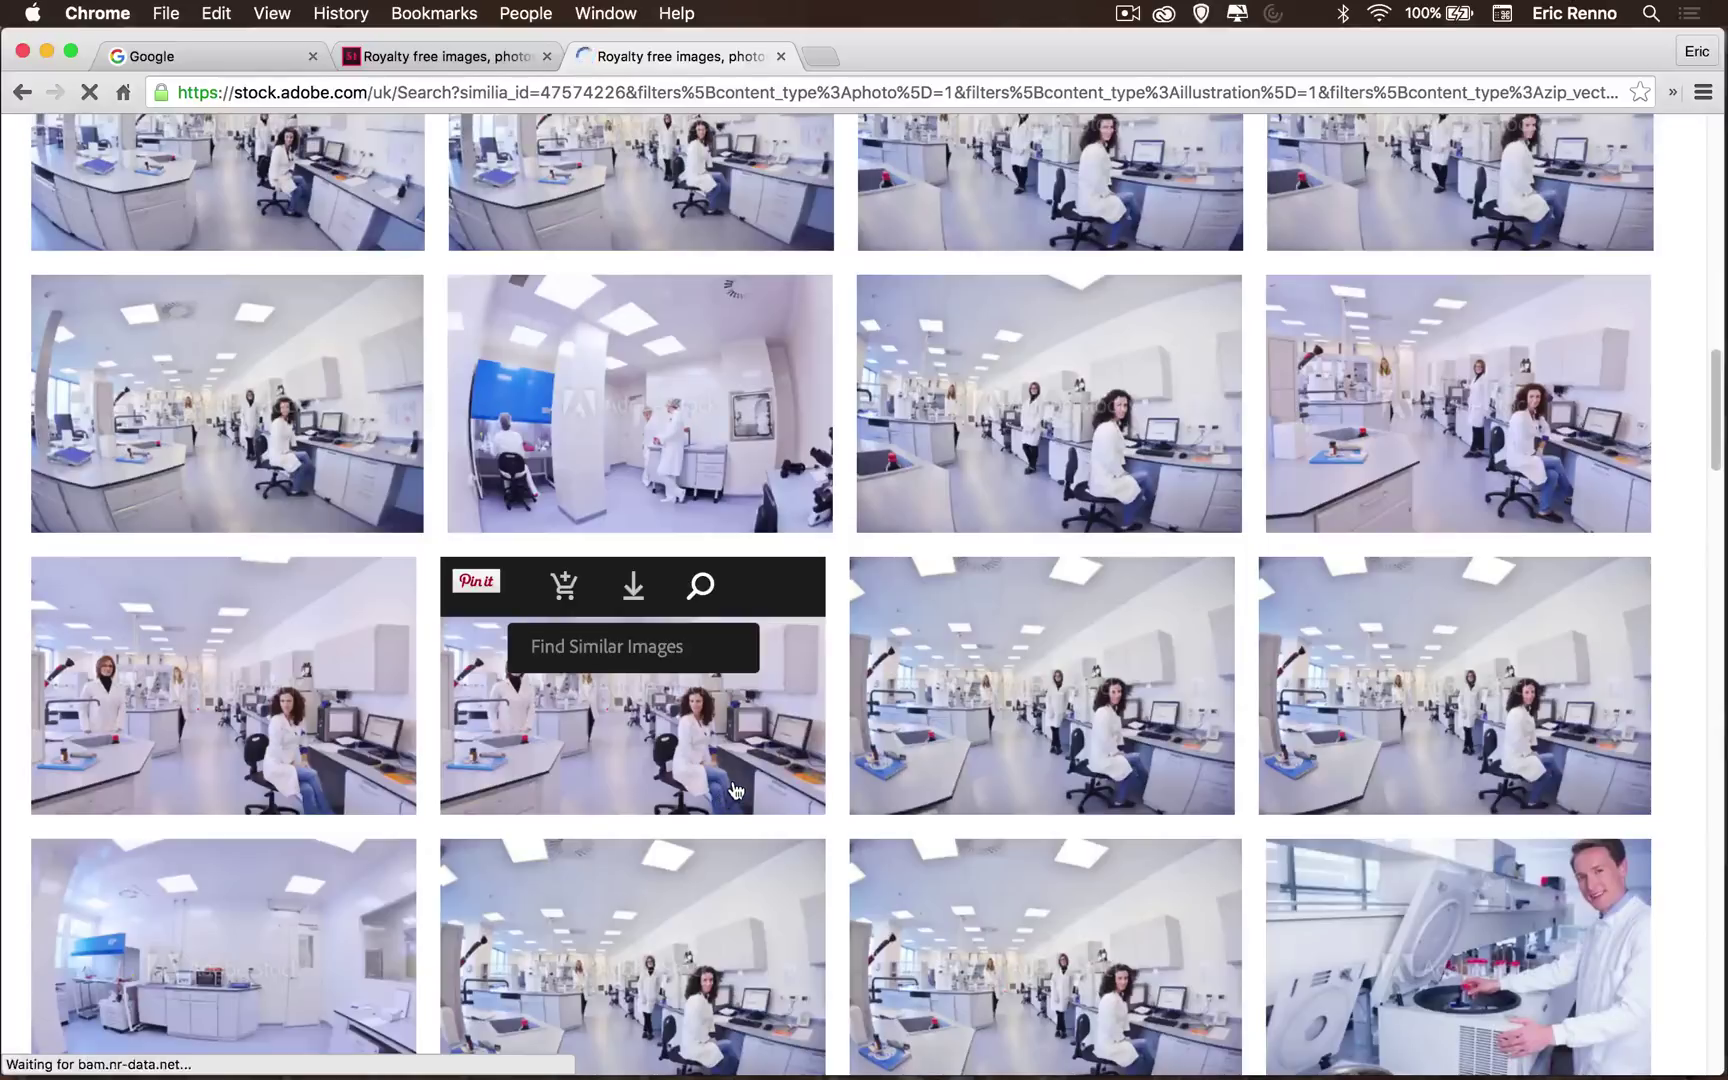
pyautogui.scroll(5, 735, 788)
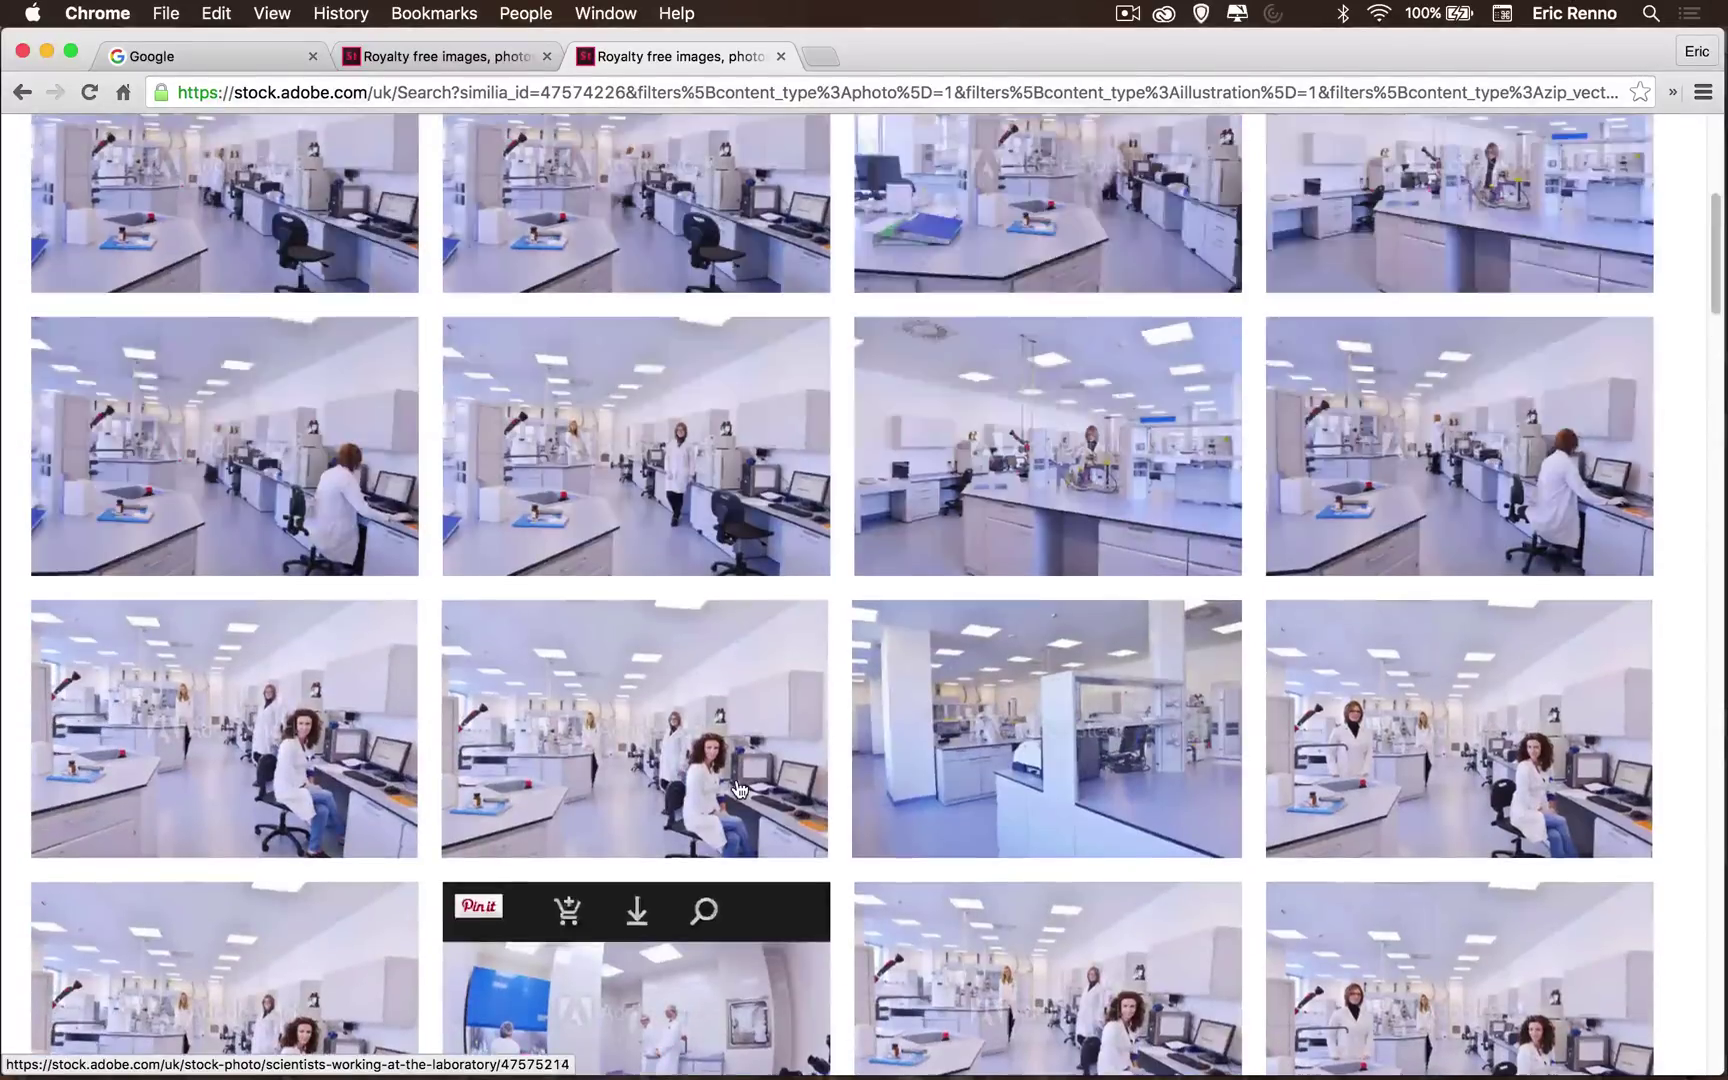
pyautogui.scroll(2, 740, 787)
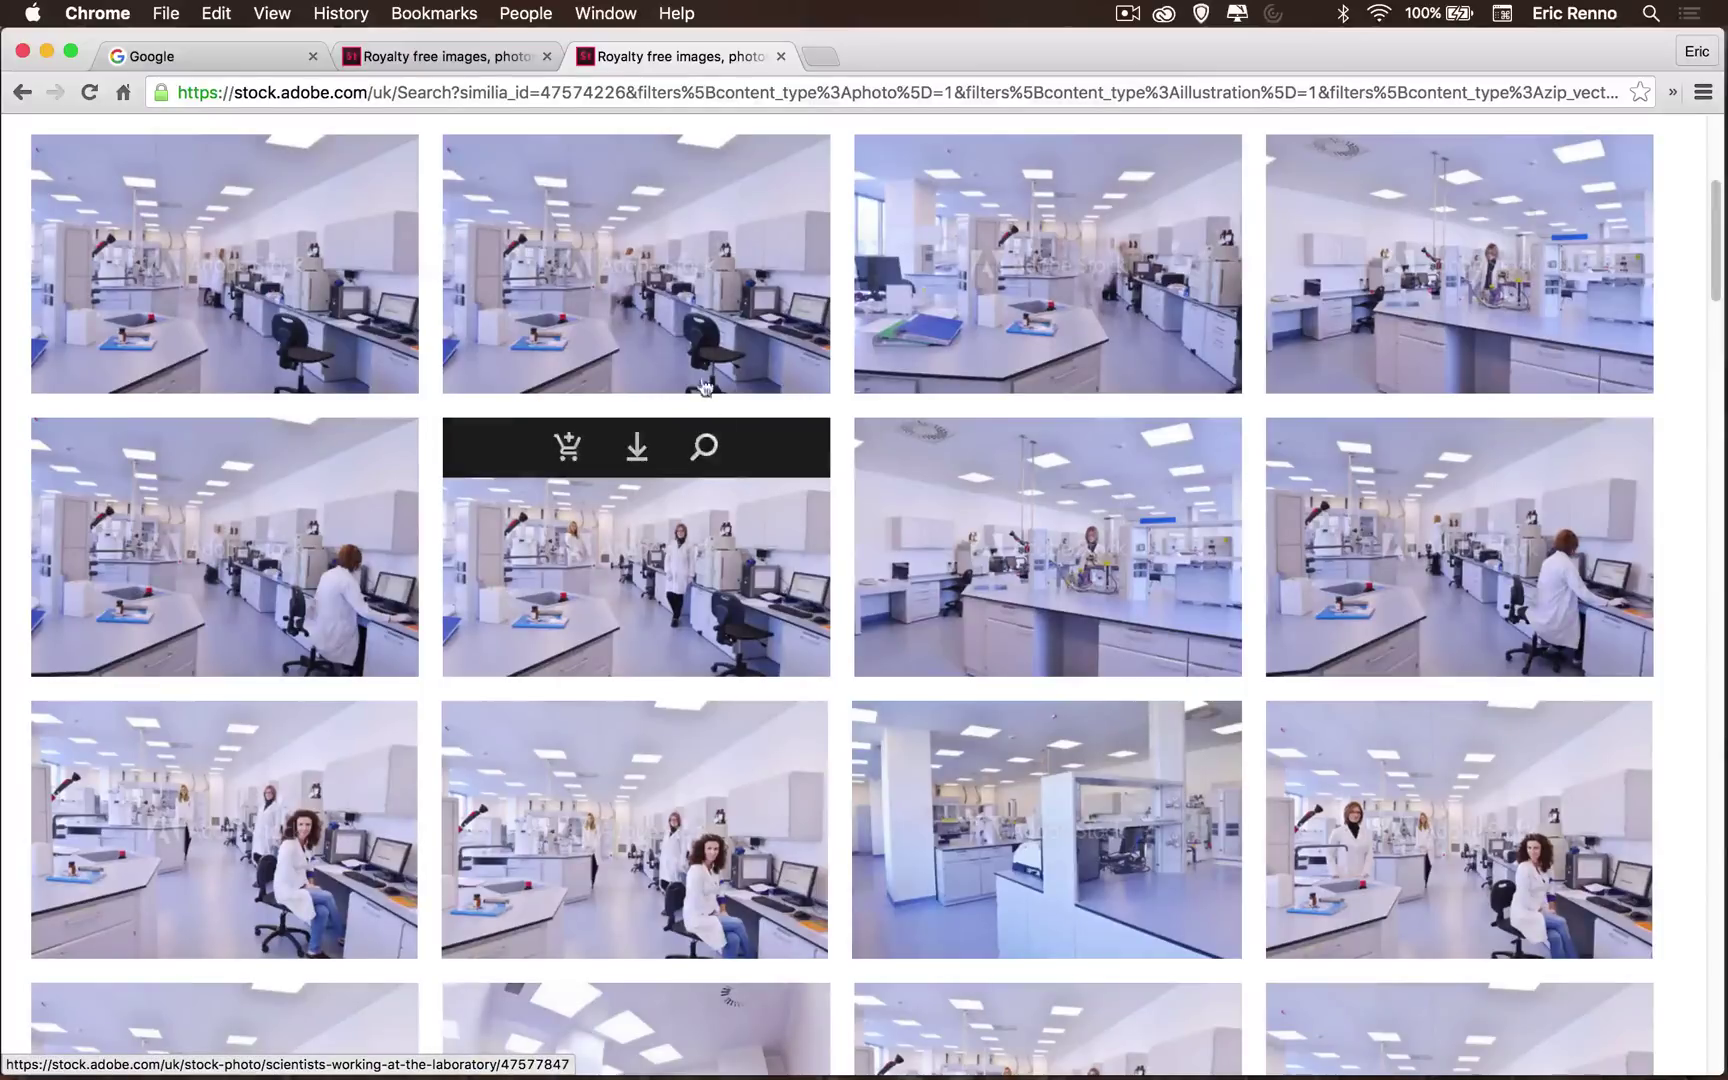
pyautogui.click(684, 319)
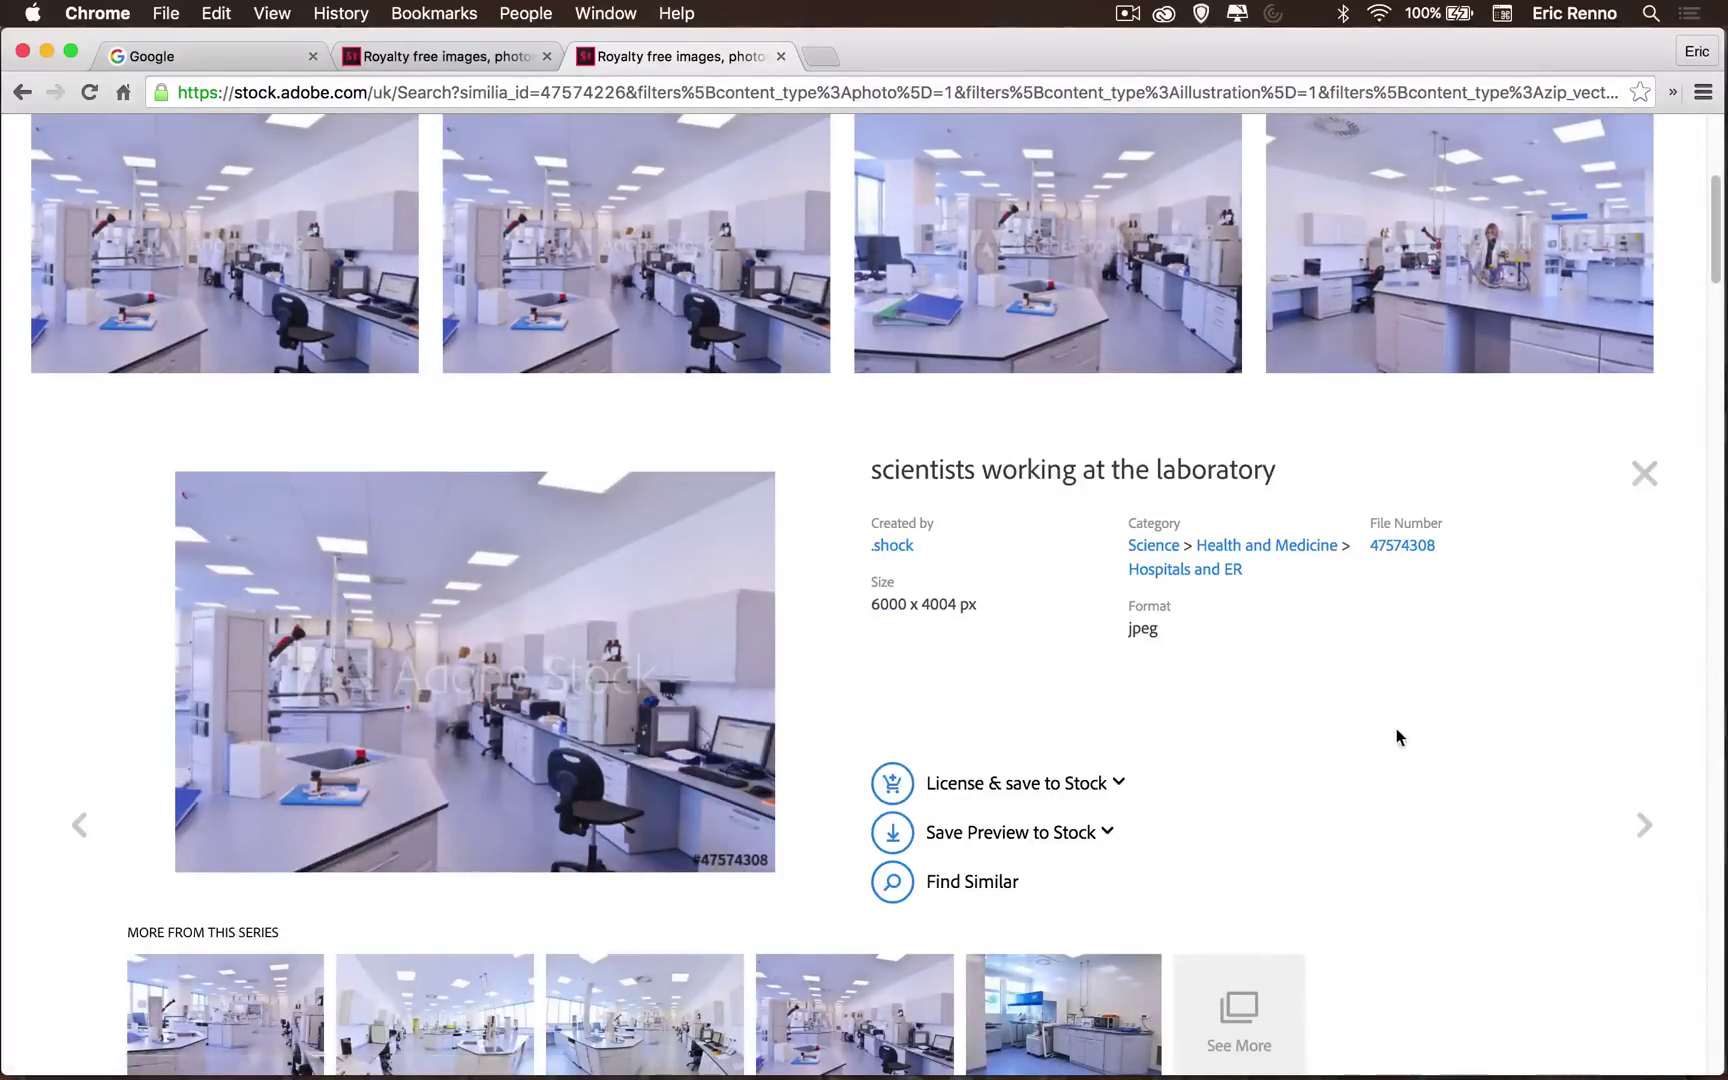
pyautogui.scroll(-2, 1396, 737)
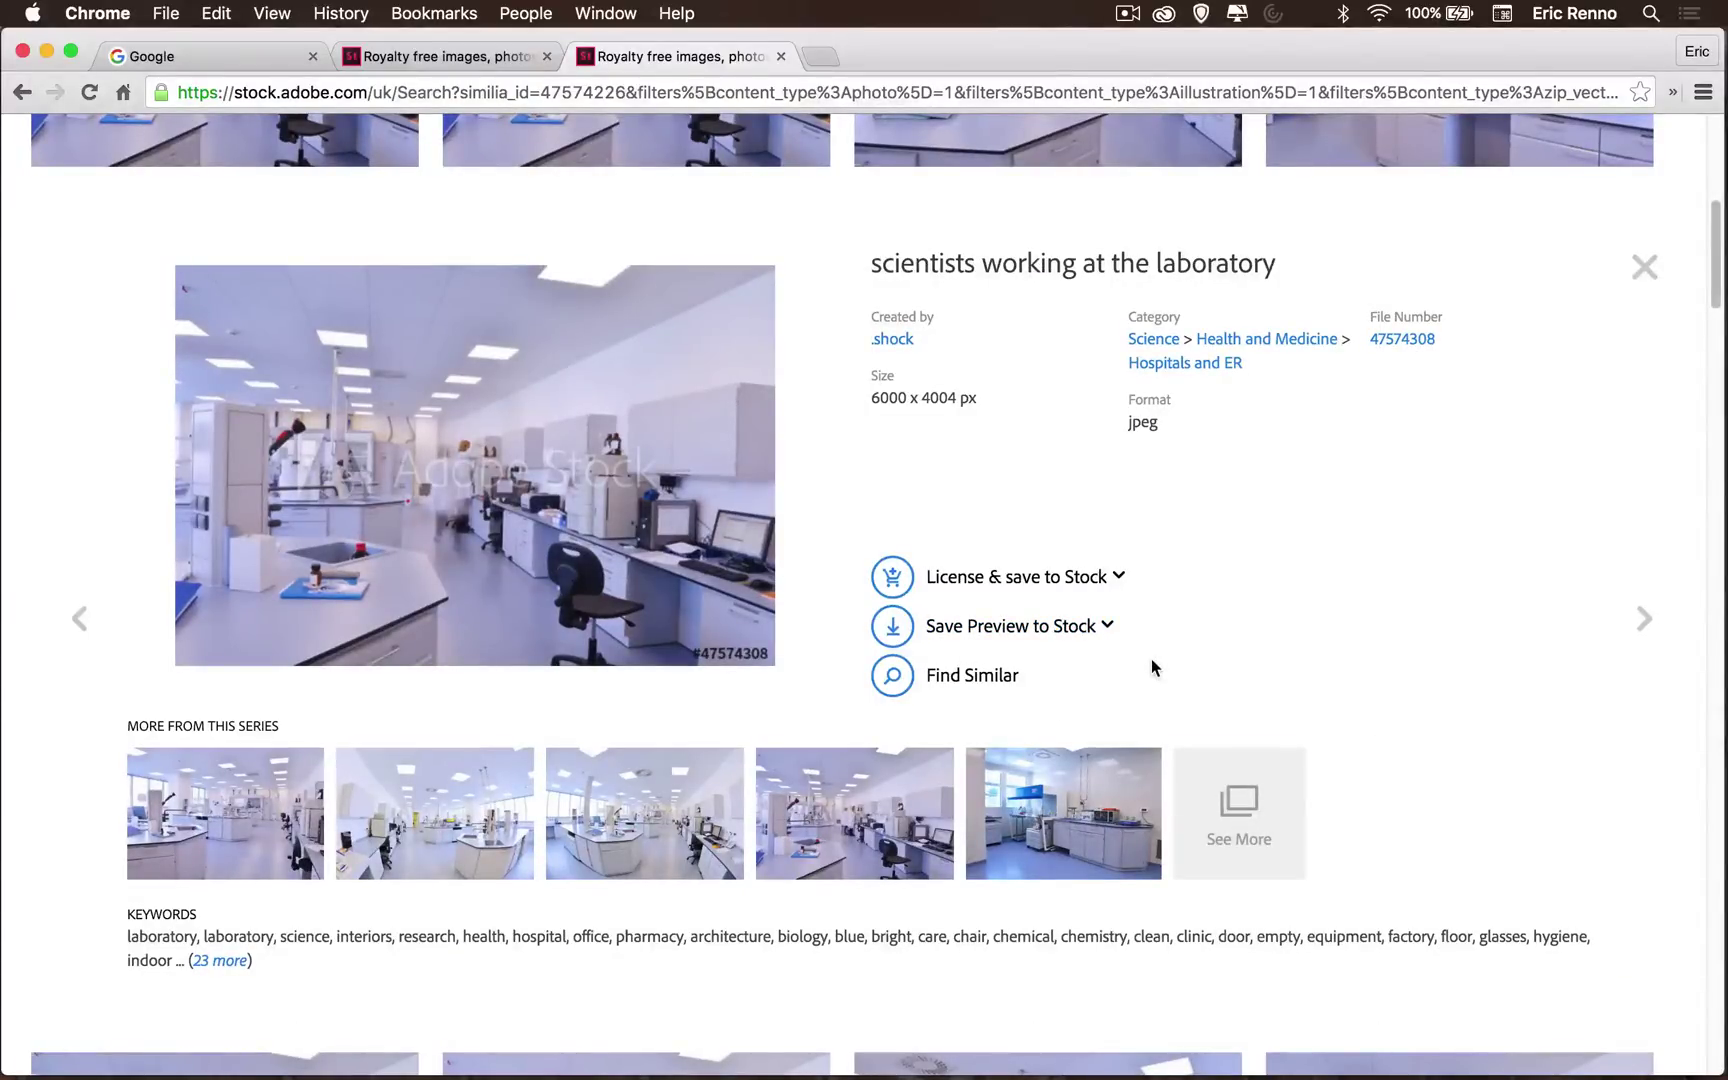
pyautogui.click(1108, 627)
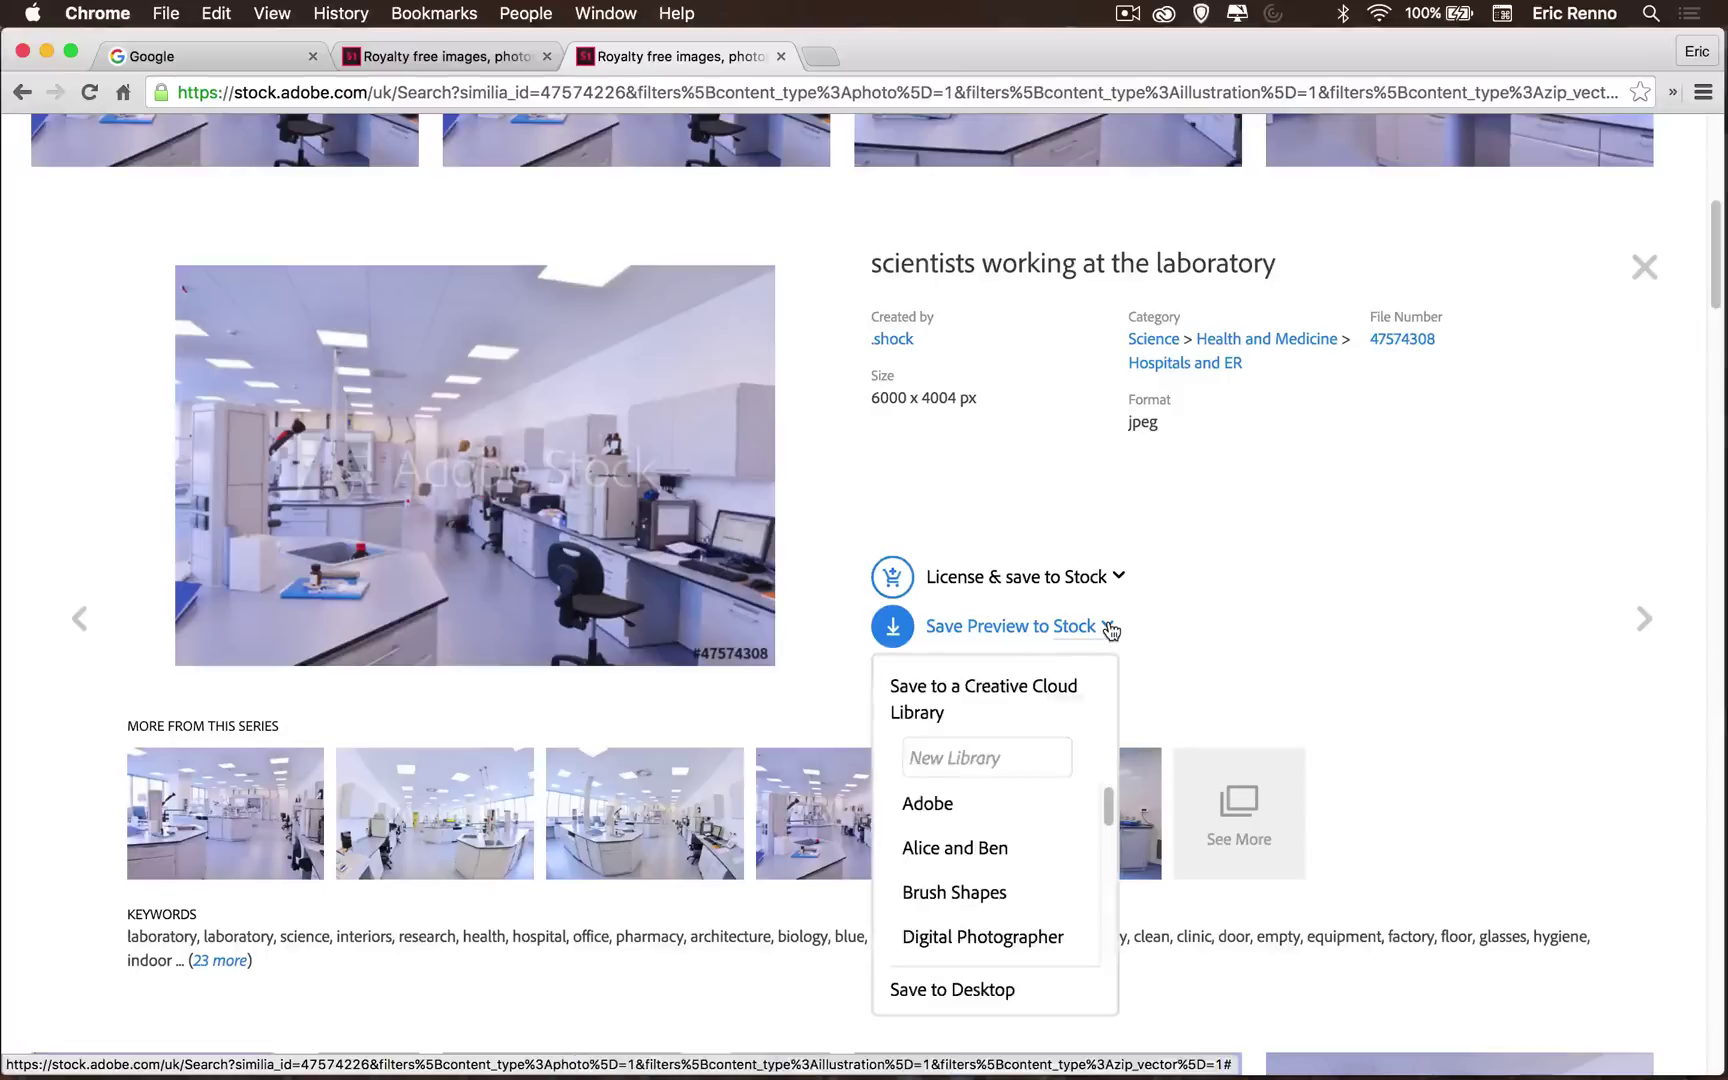
# Step: Save photo 47574308's preview to a new 'Previews' library, then switch back to Photoshop
pyautogui.click(988, 756)
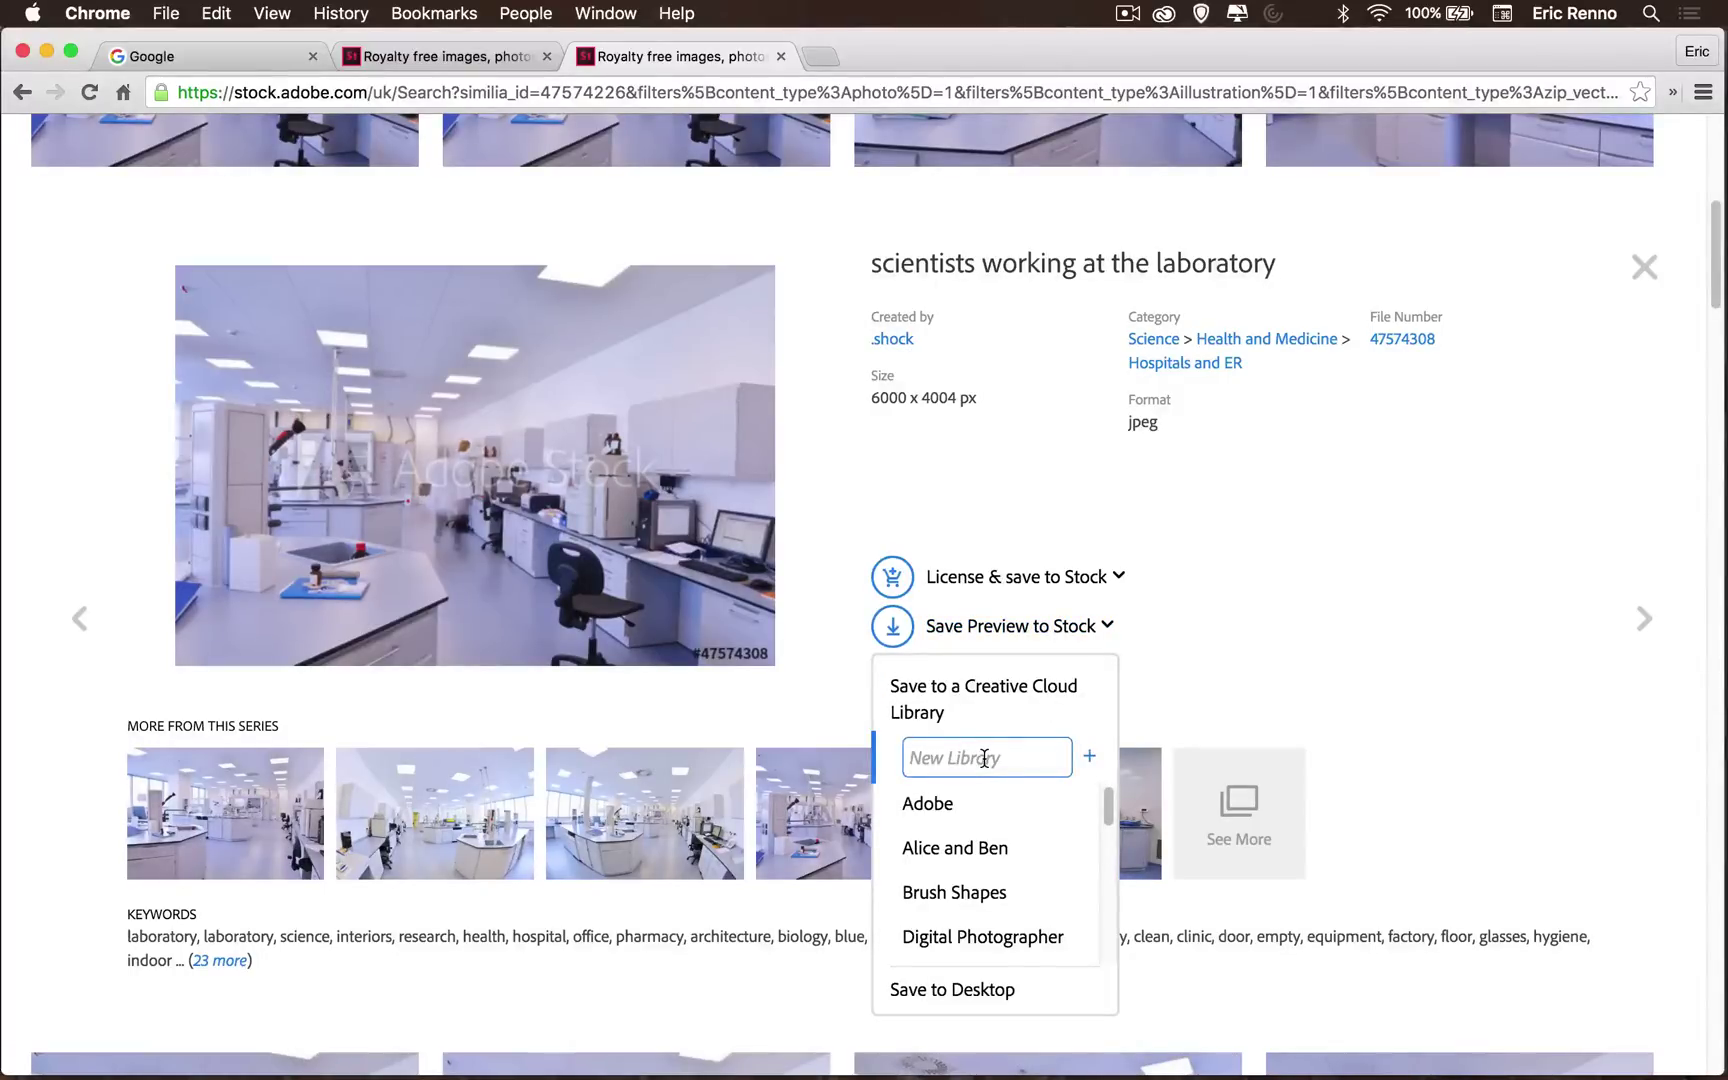
pyautogui.write('Previ')
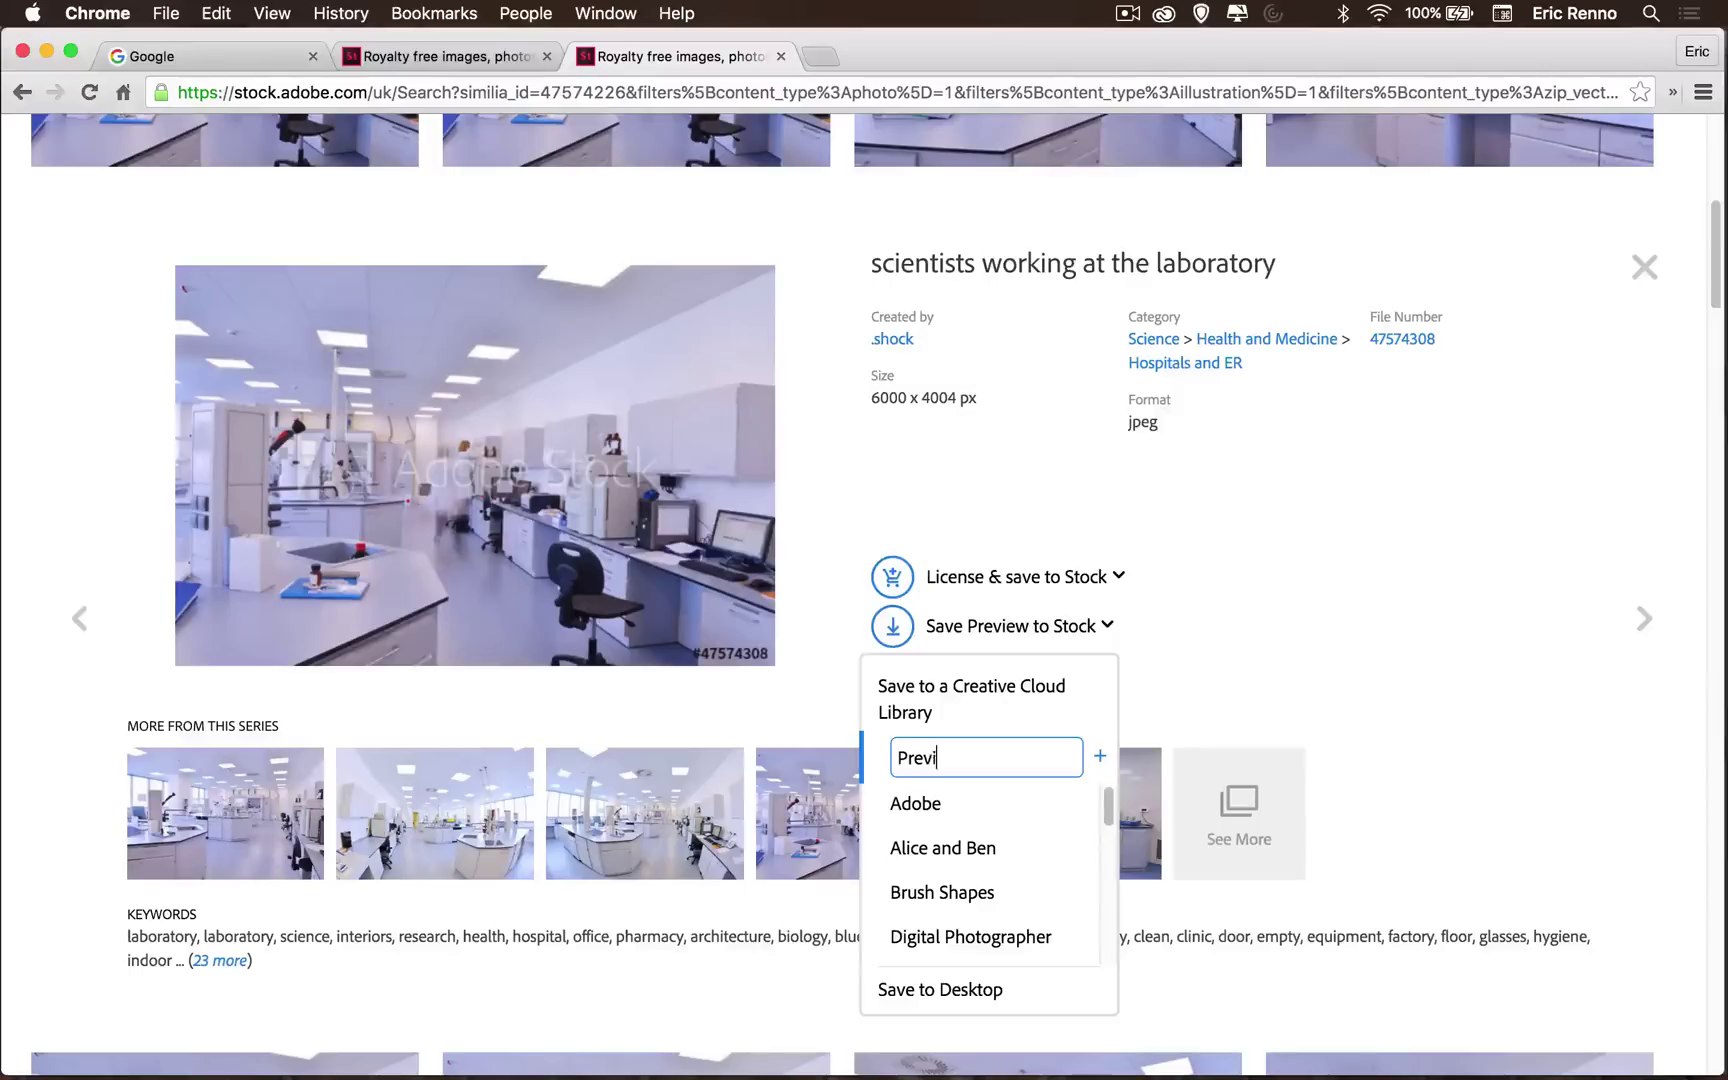
pyautogui.write('ews')
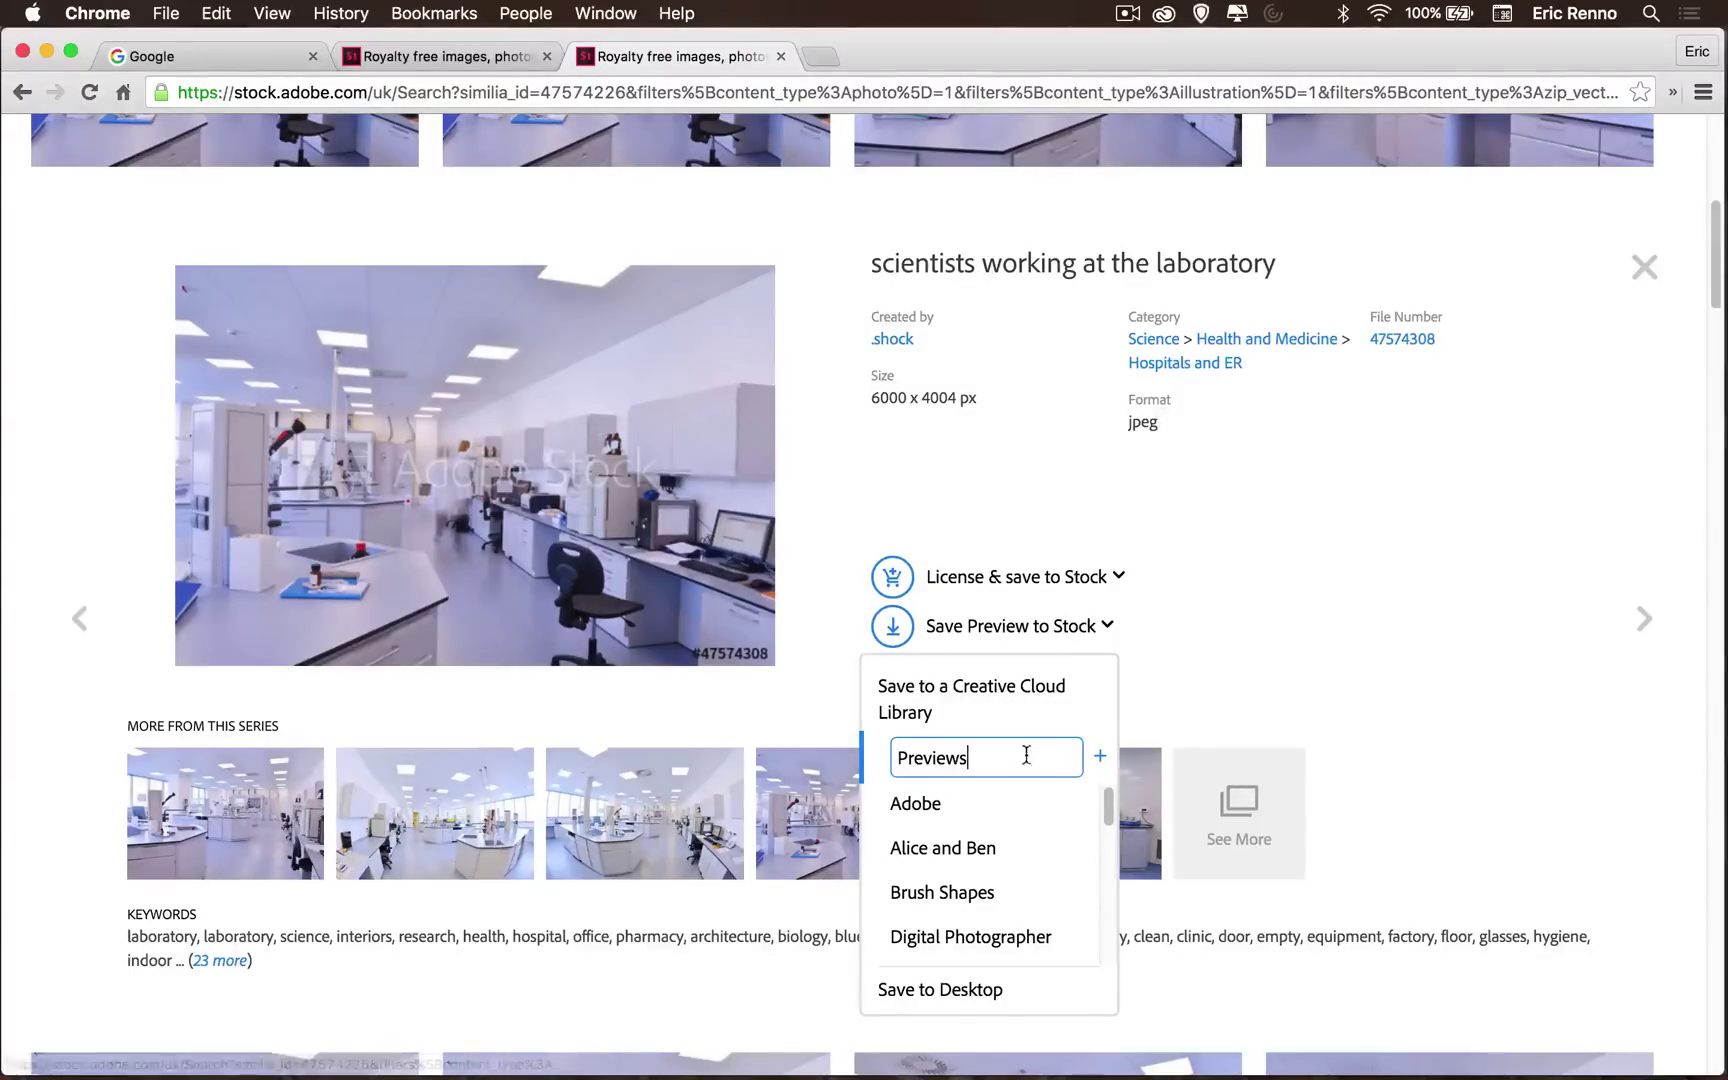
pyautogui.click(1100, 756)
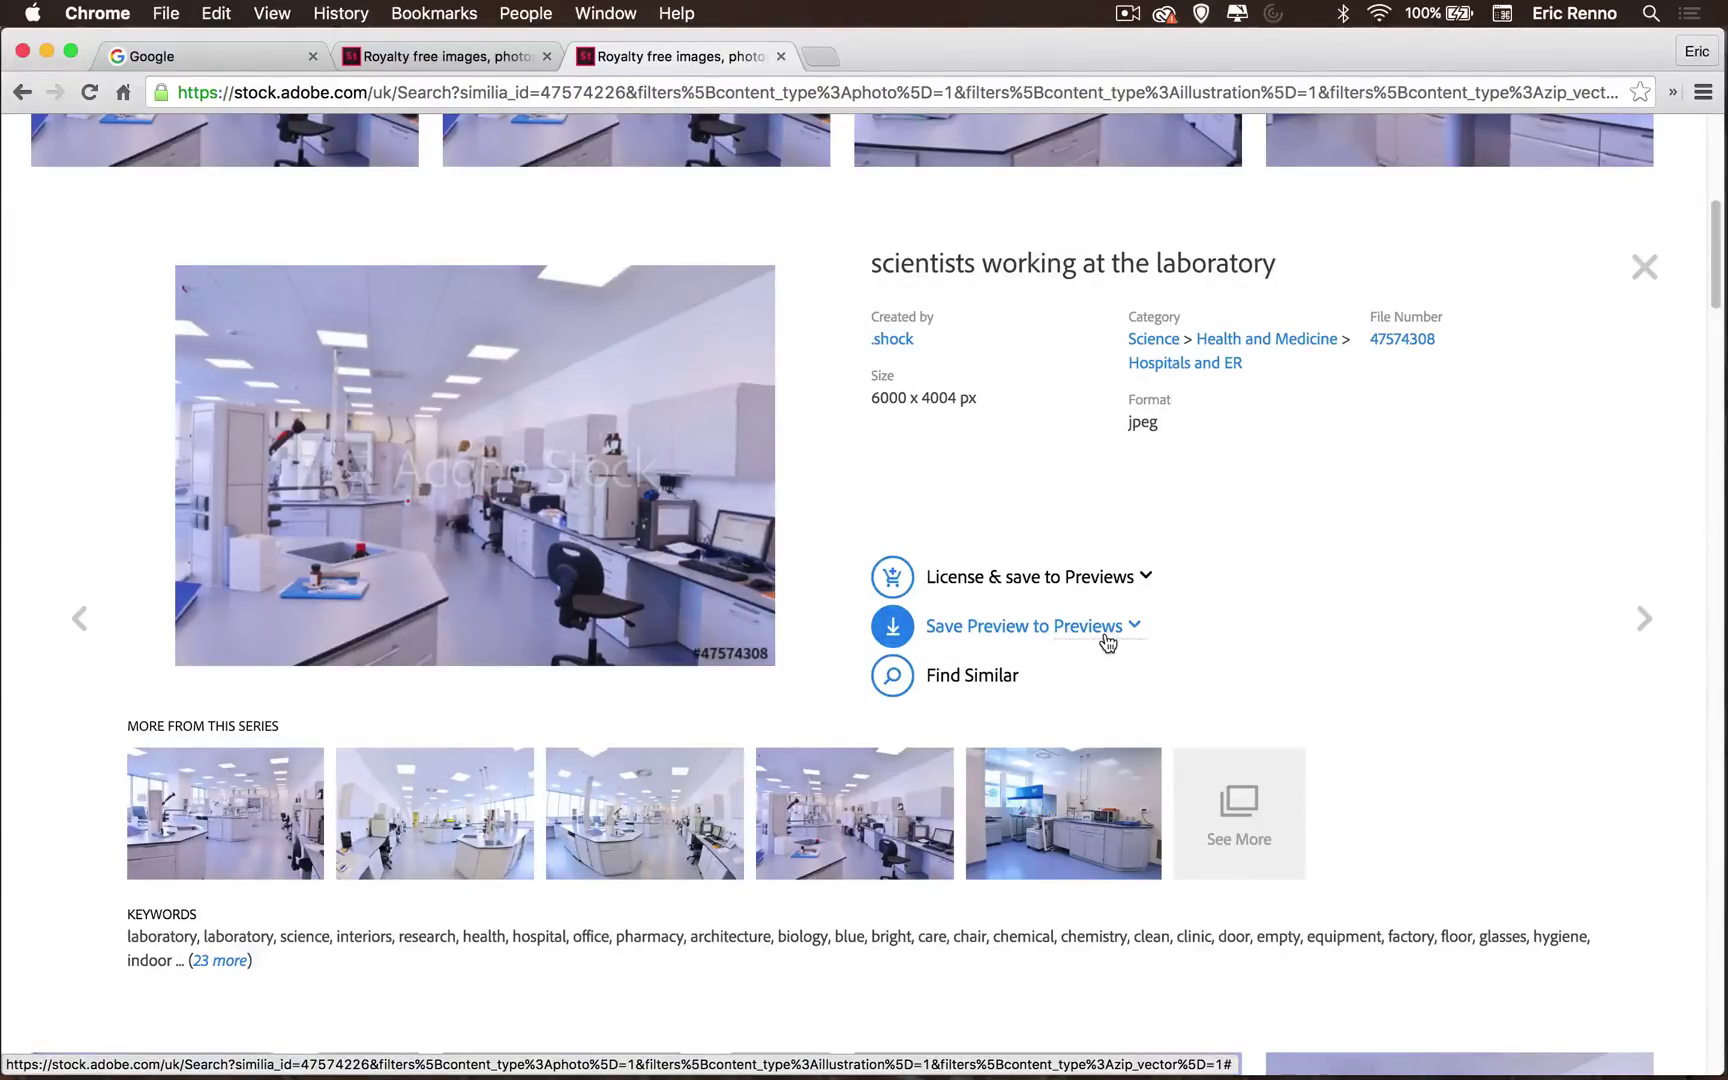
pyautogui.press('super+Tab')
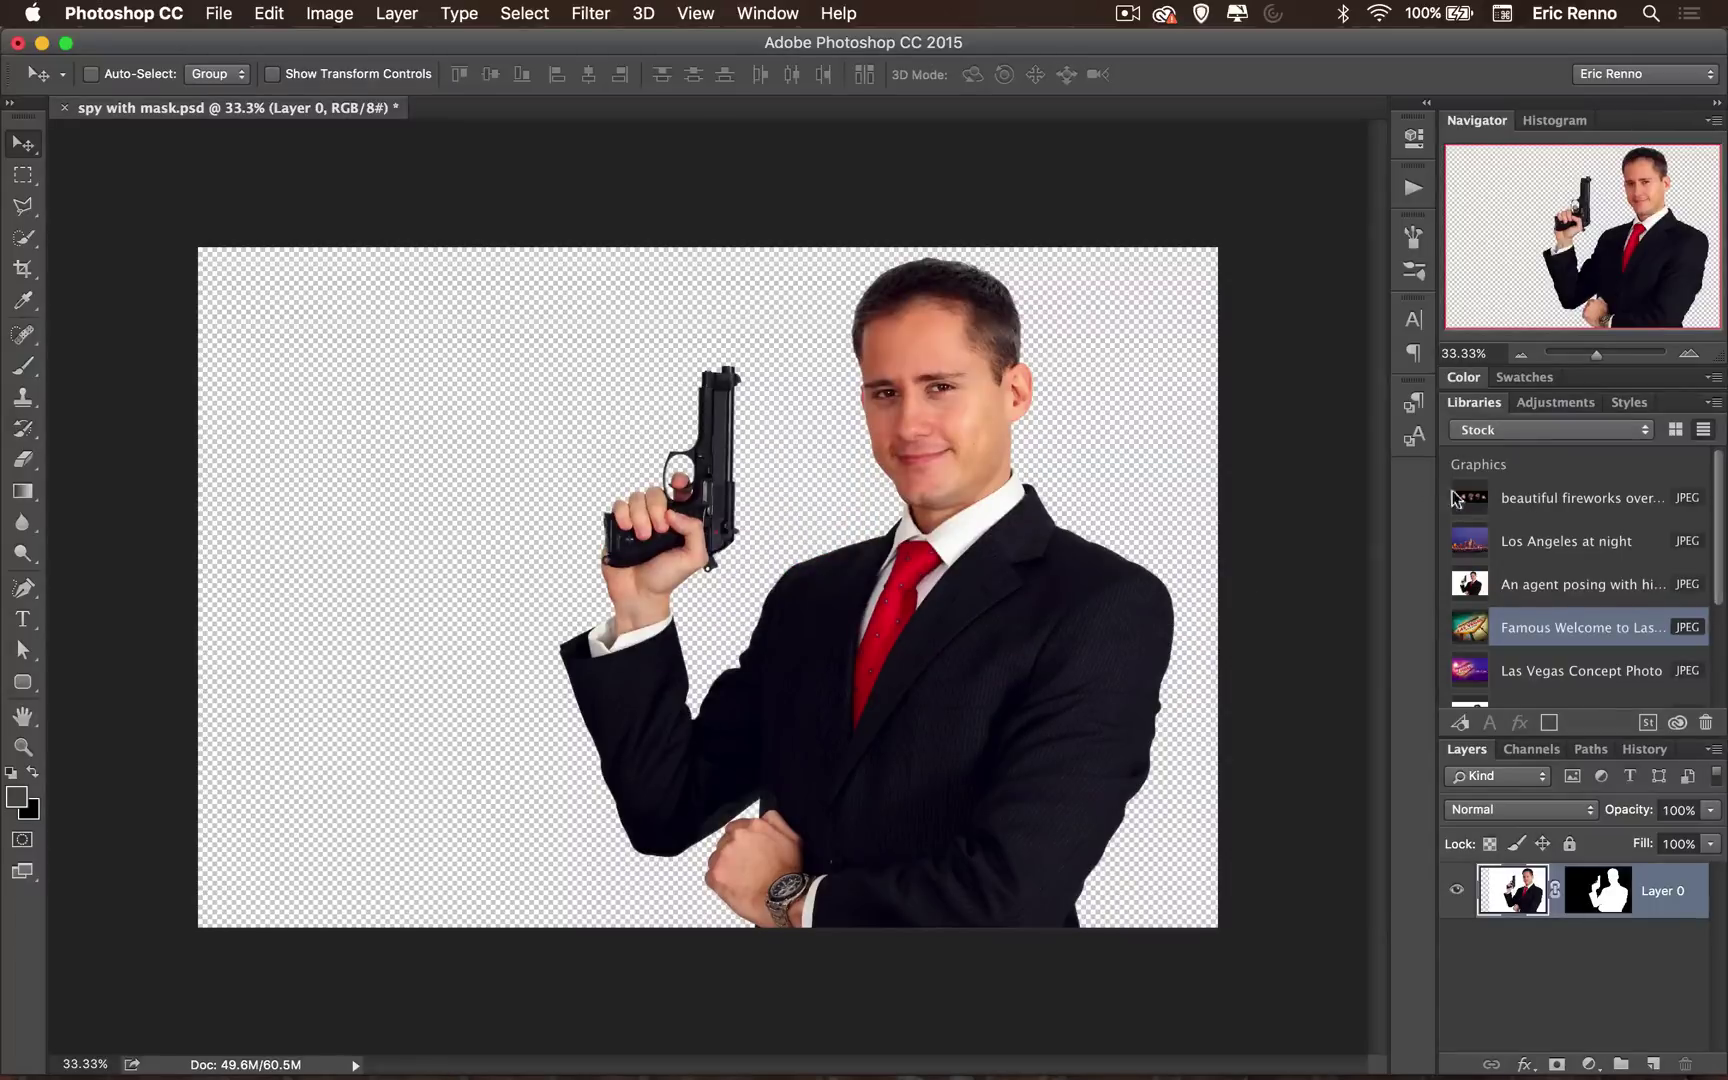
# Step: Switch the Libraries panel to the Previews library to show the lab photo preview
pyautogui.click(1498, 431)
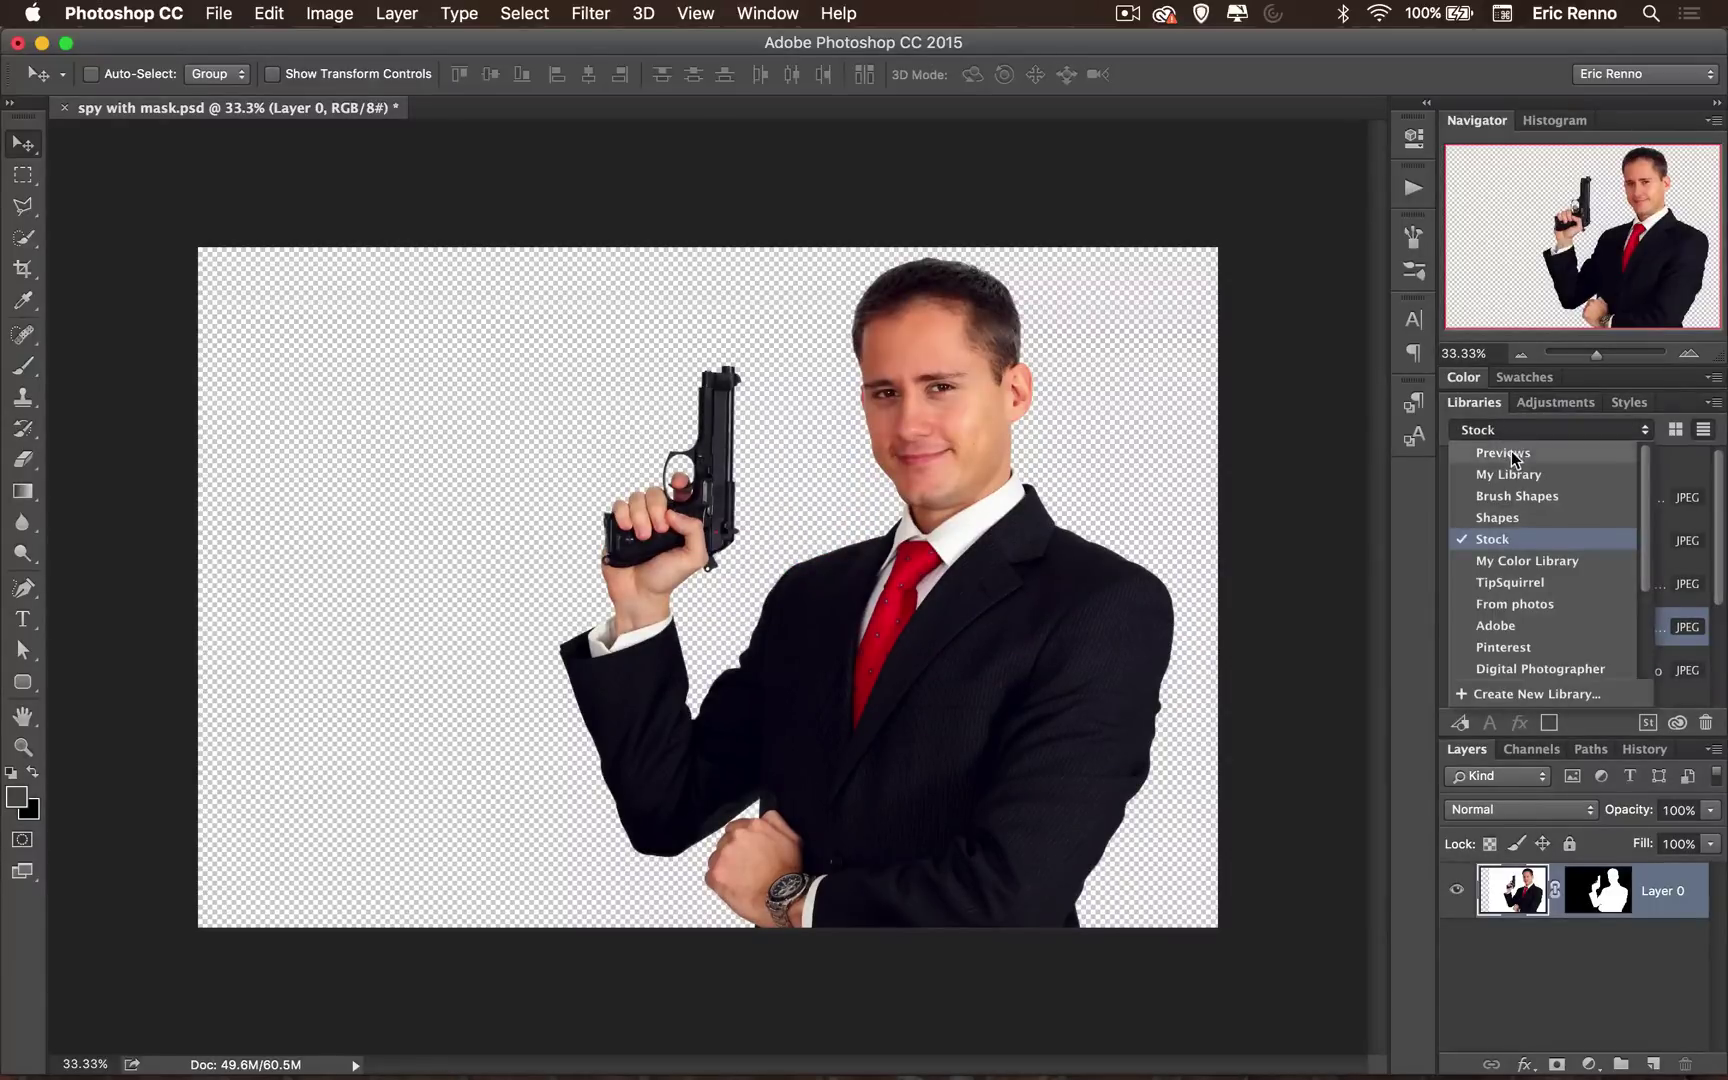
pyautogui.click(1511, 455)
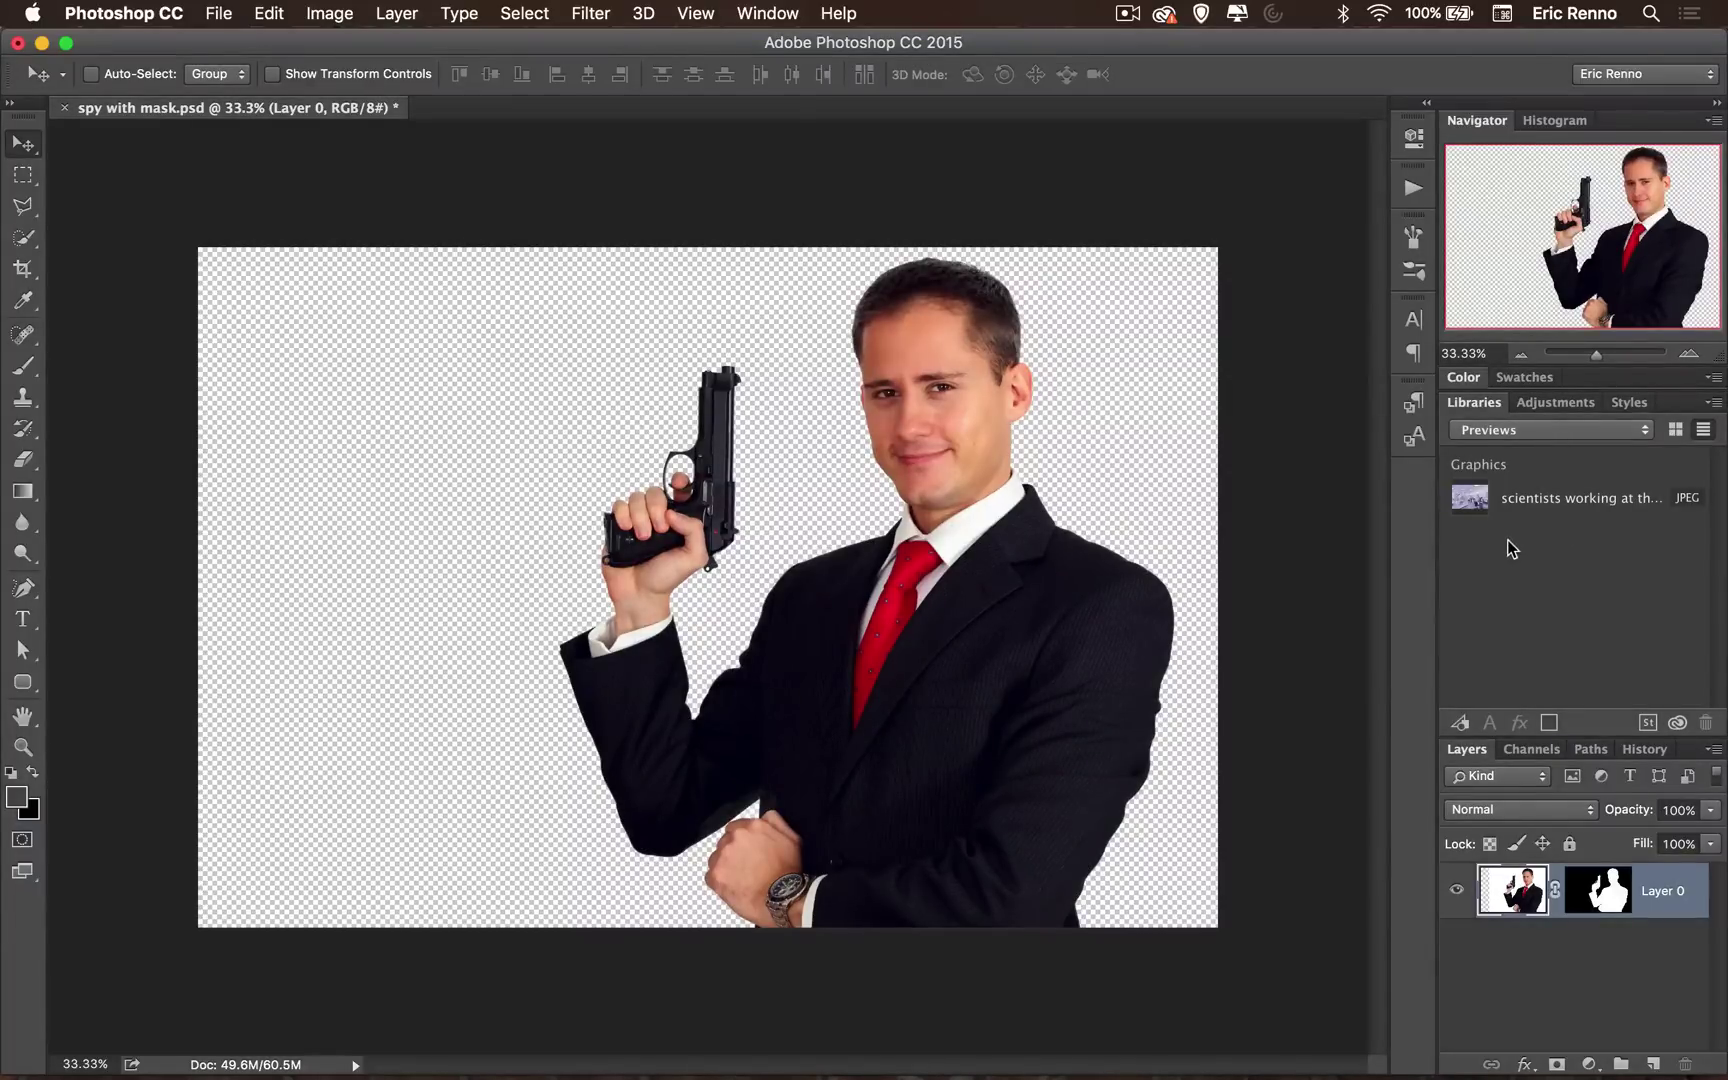
# Step: Place the lab photo preview full-canvas and move its layer below Layer 0 behind the spy
pyautogui.moveTo(1470, 510); pyautogui.dragTo(479, 469)
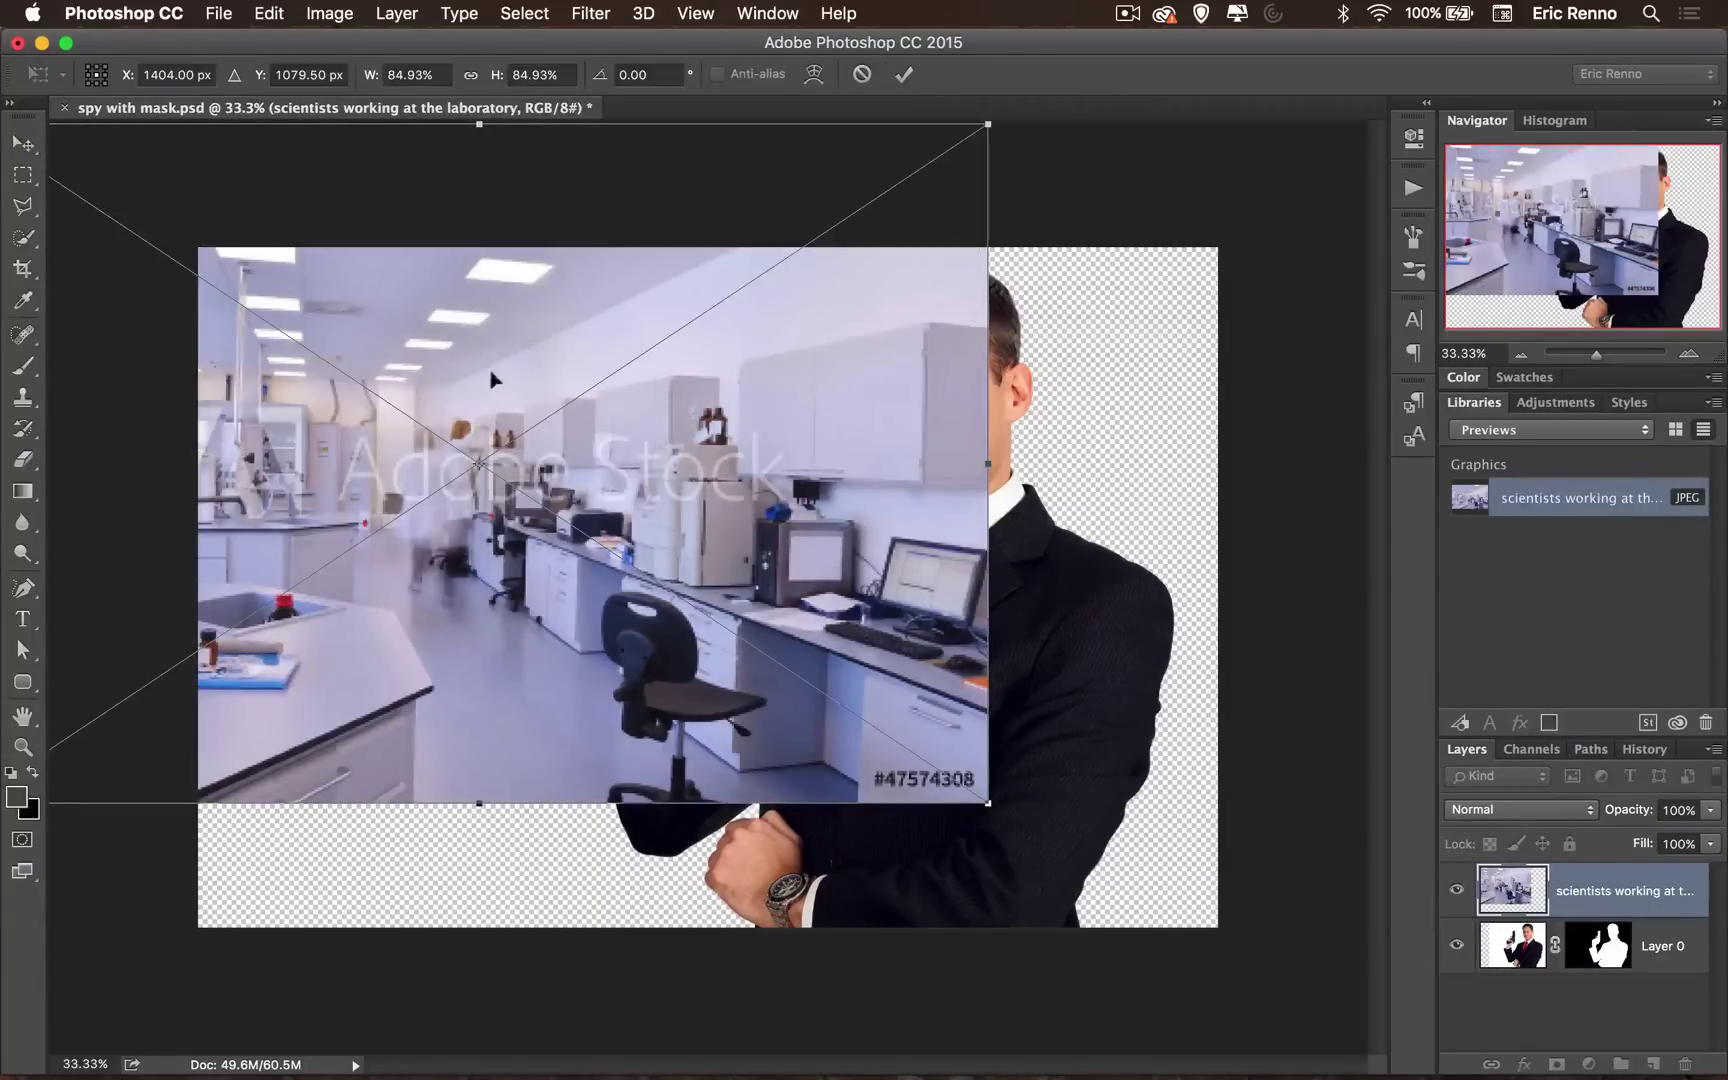
pyautogui.moveTo(490, 378); pyautogui.dragTo(660, 420)
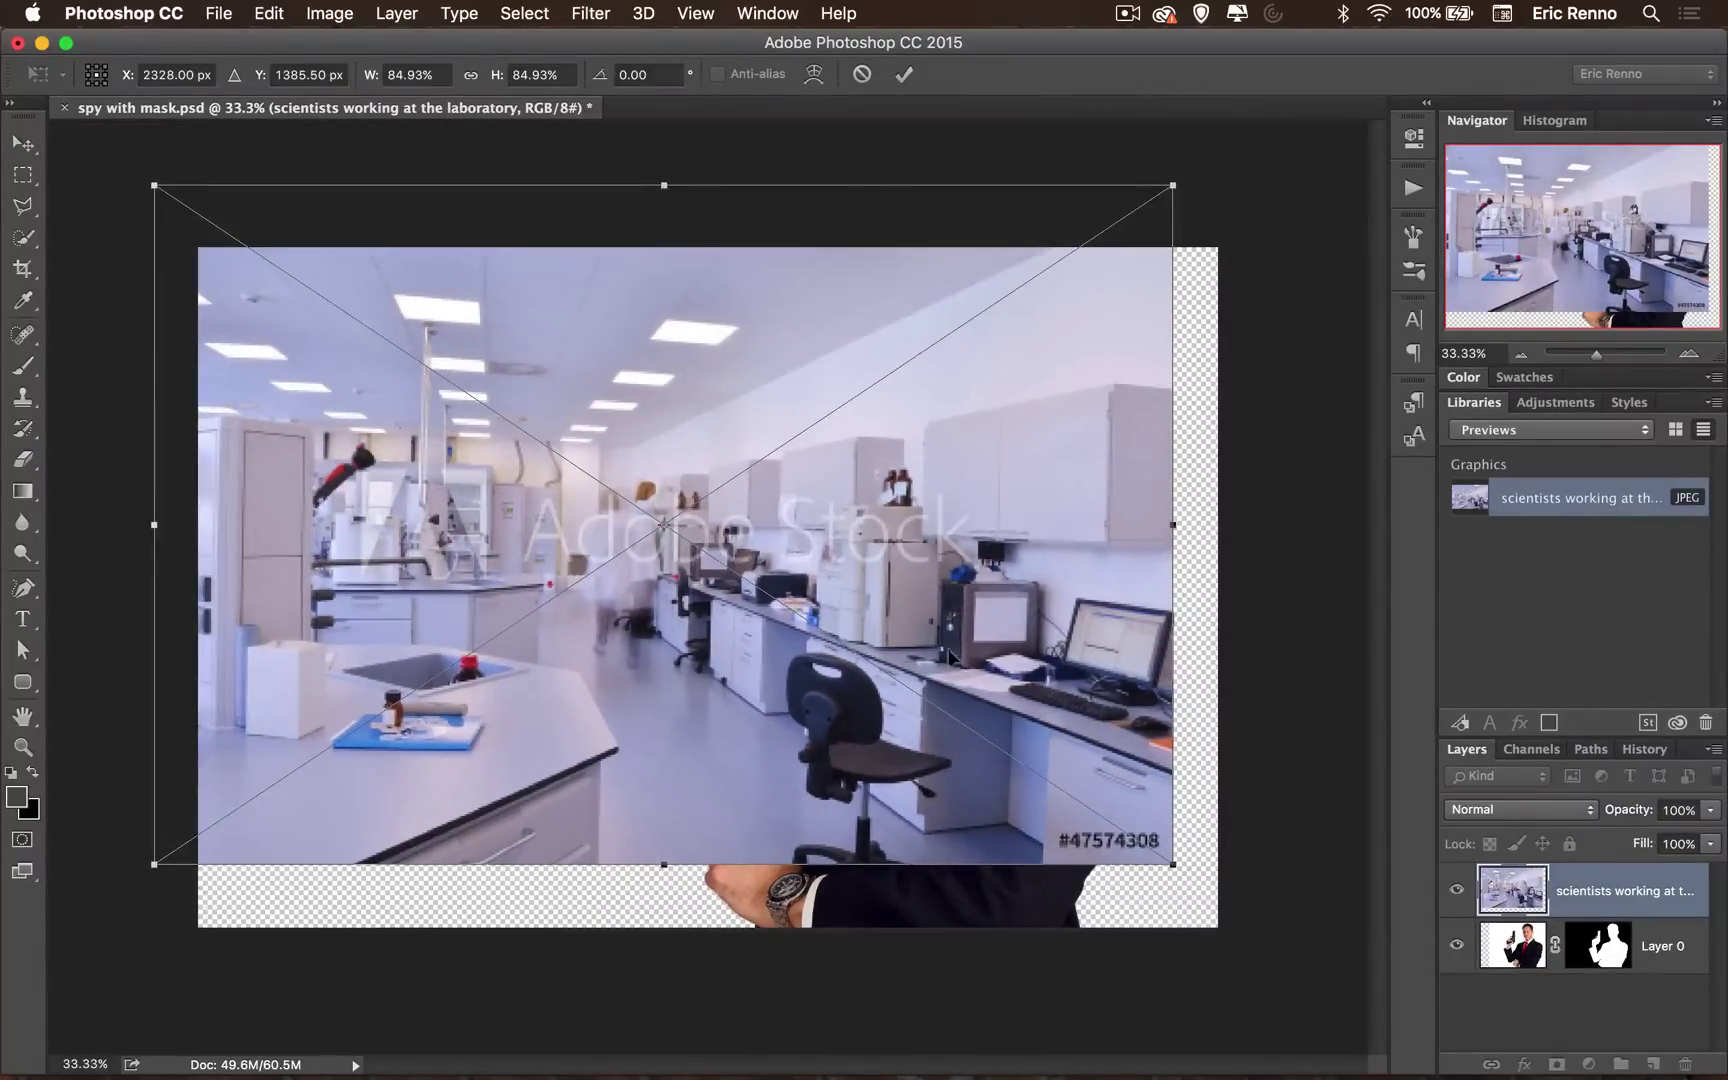
pyautogui.moveTo(955, 656); pyautogui.dragTo(1003, 716)
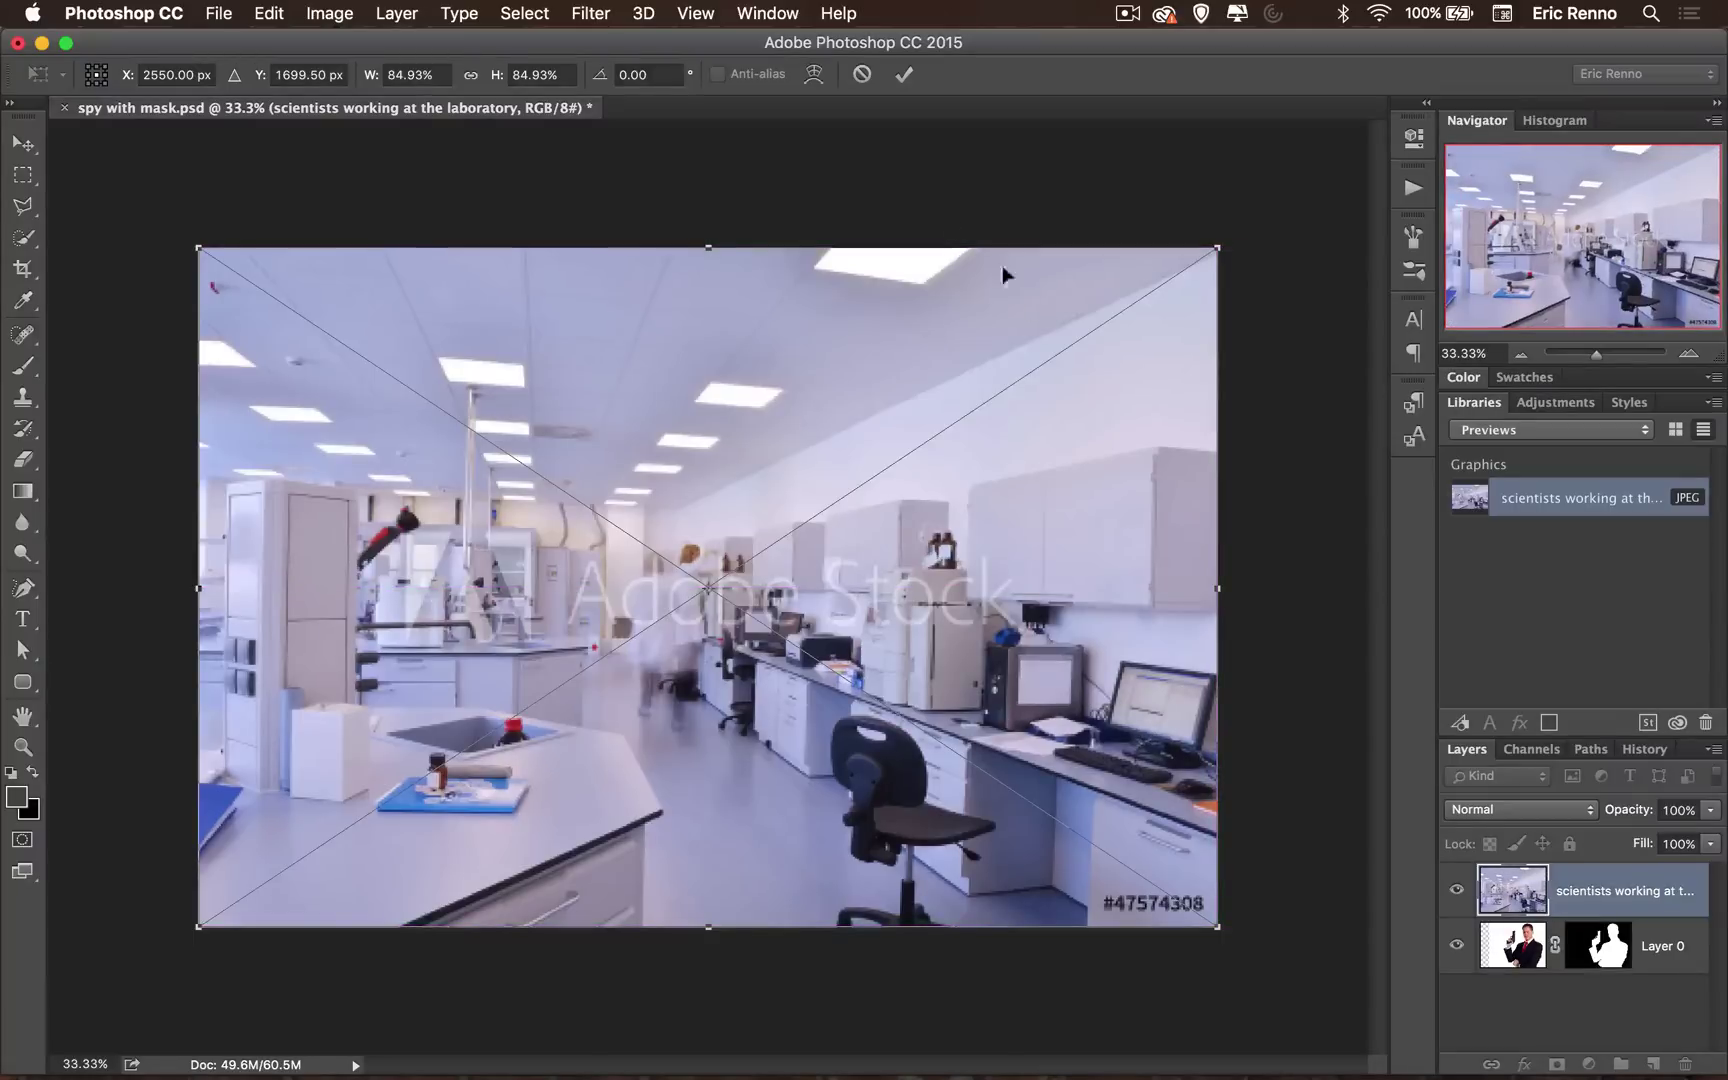
pyautogui.click(905, 75)
pyautogui.moveTo(1622, 884); pyautogui.dragTo(1624, 987)
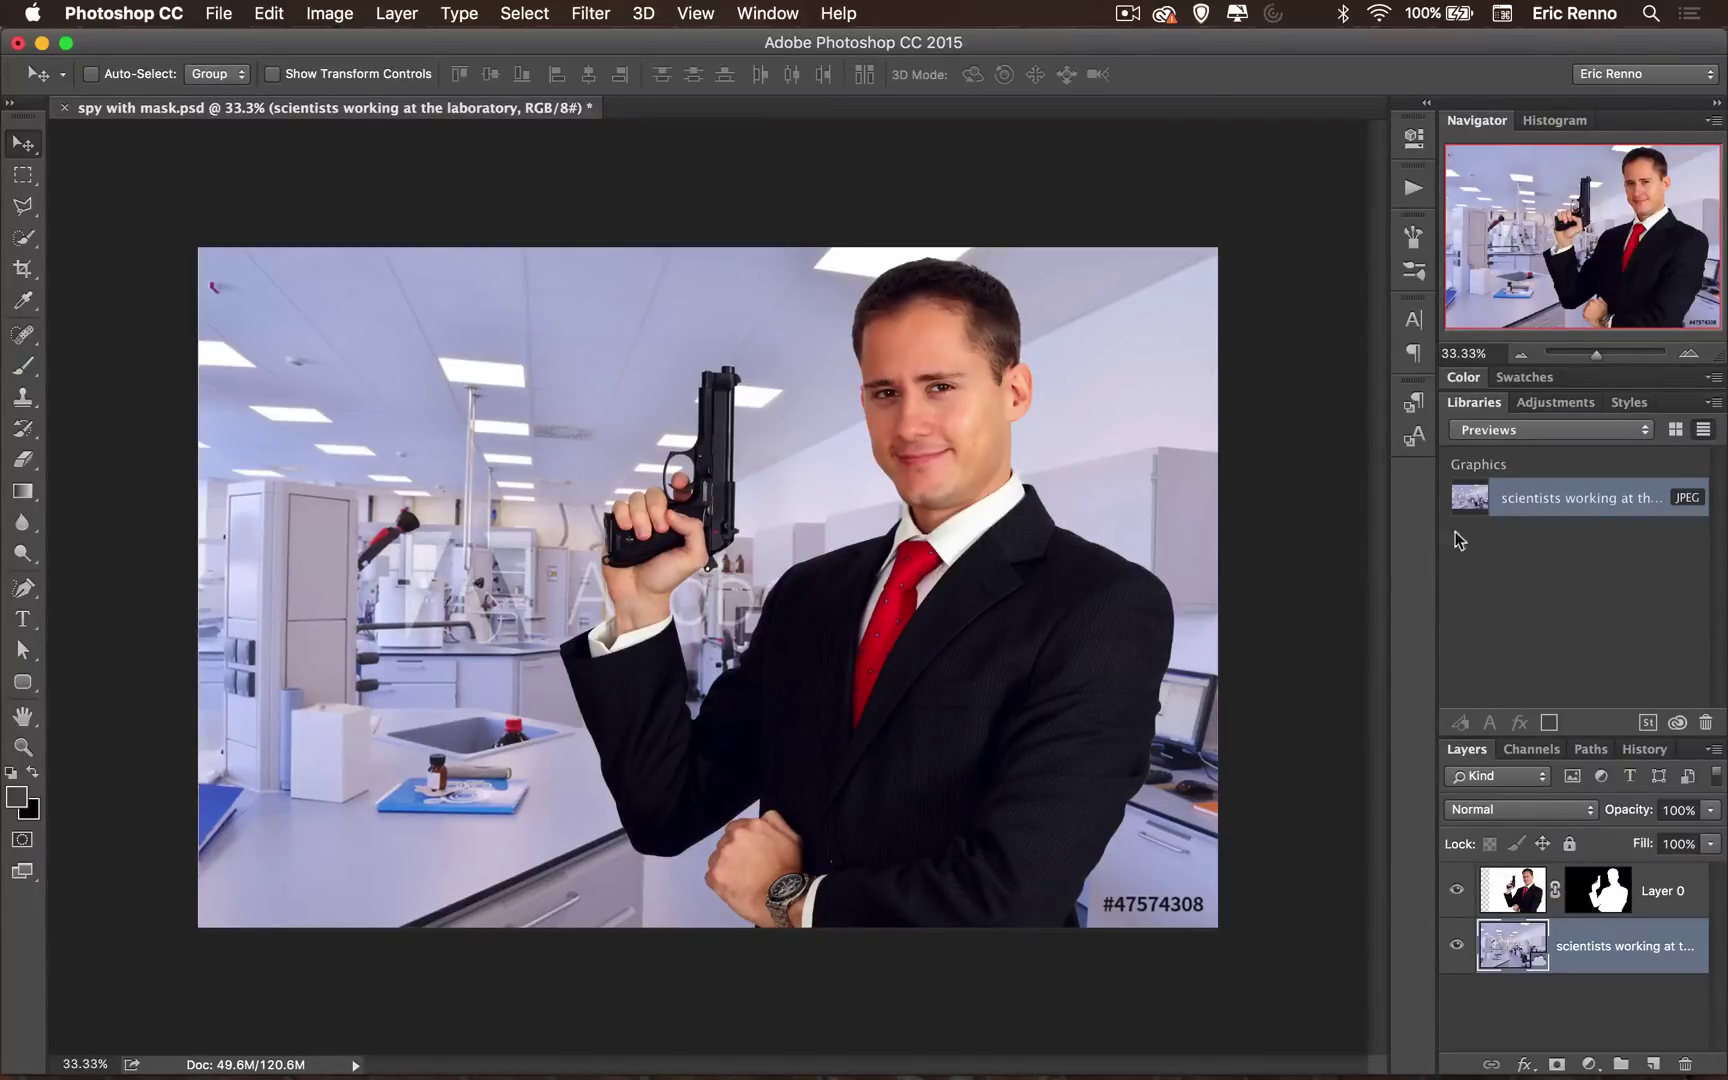
pyautogui.rightClick(1483, 502)
pyautogui.press('Escape')
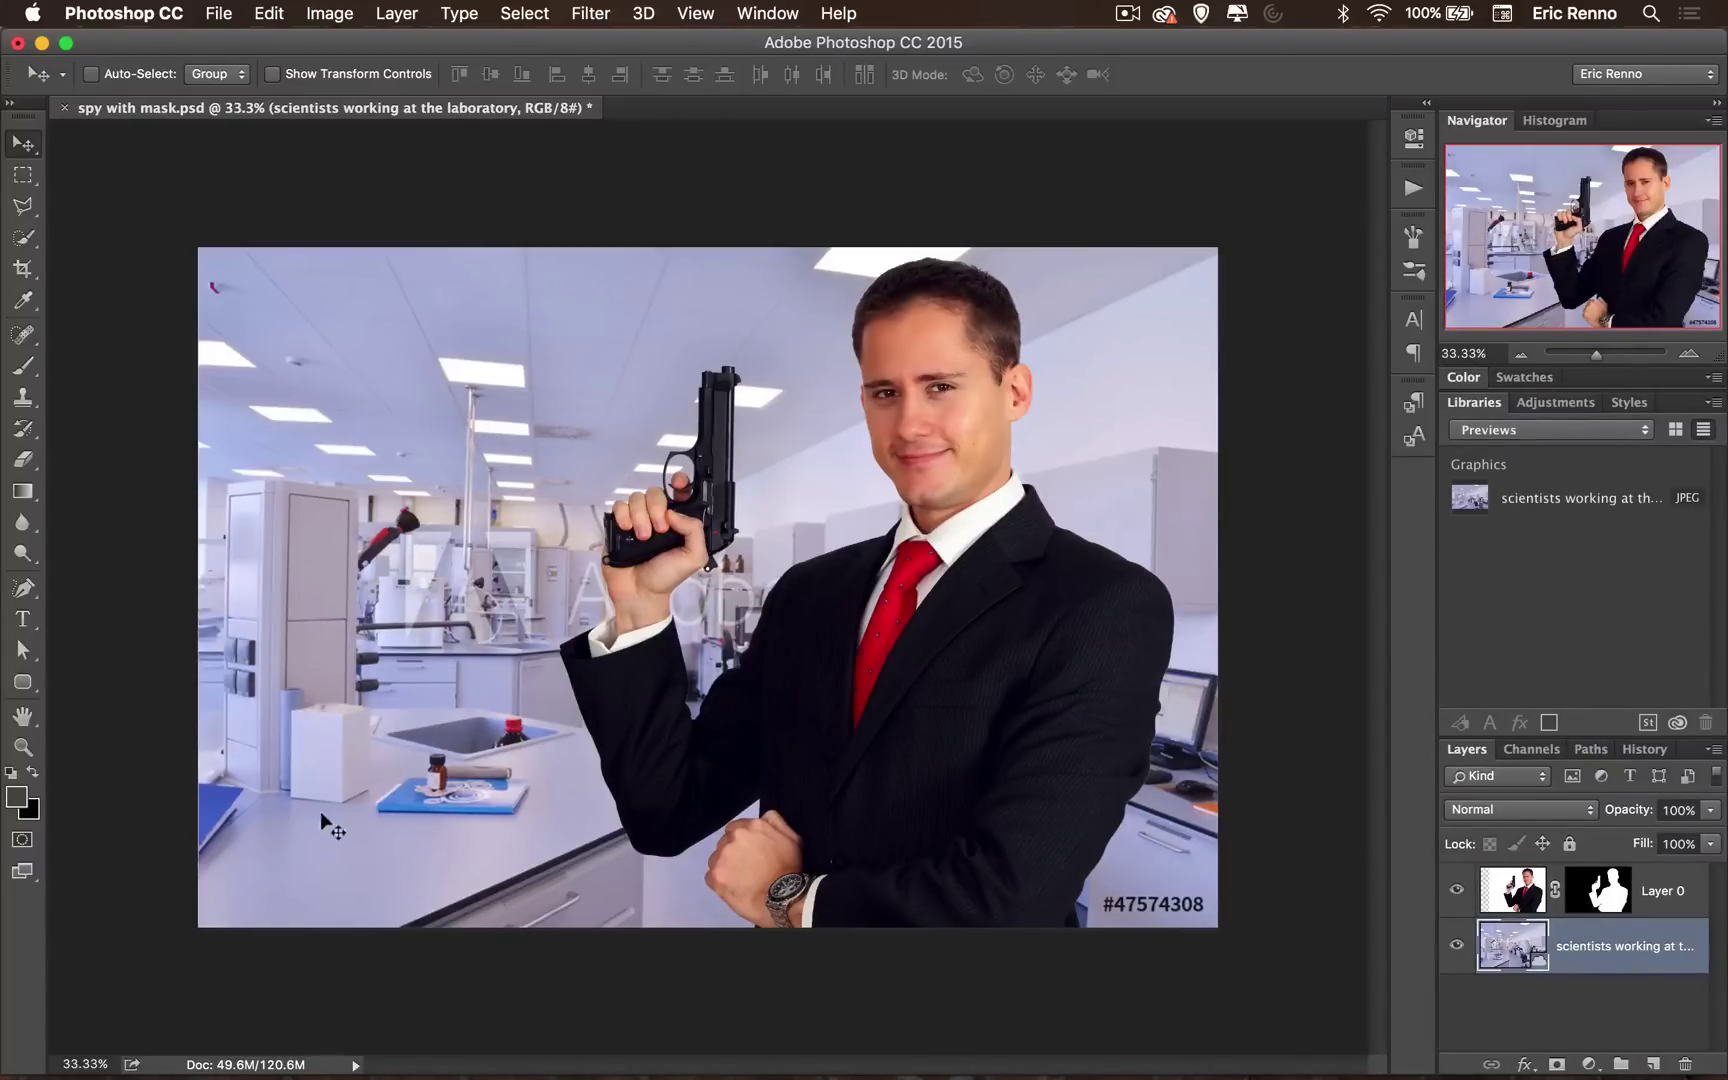
pyautogui.press('super+Tab')
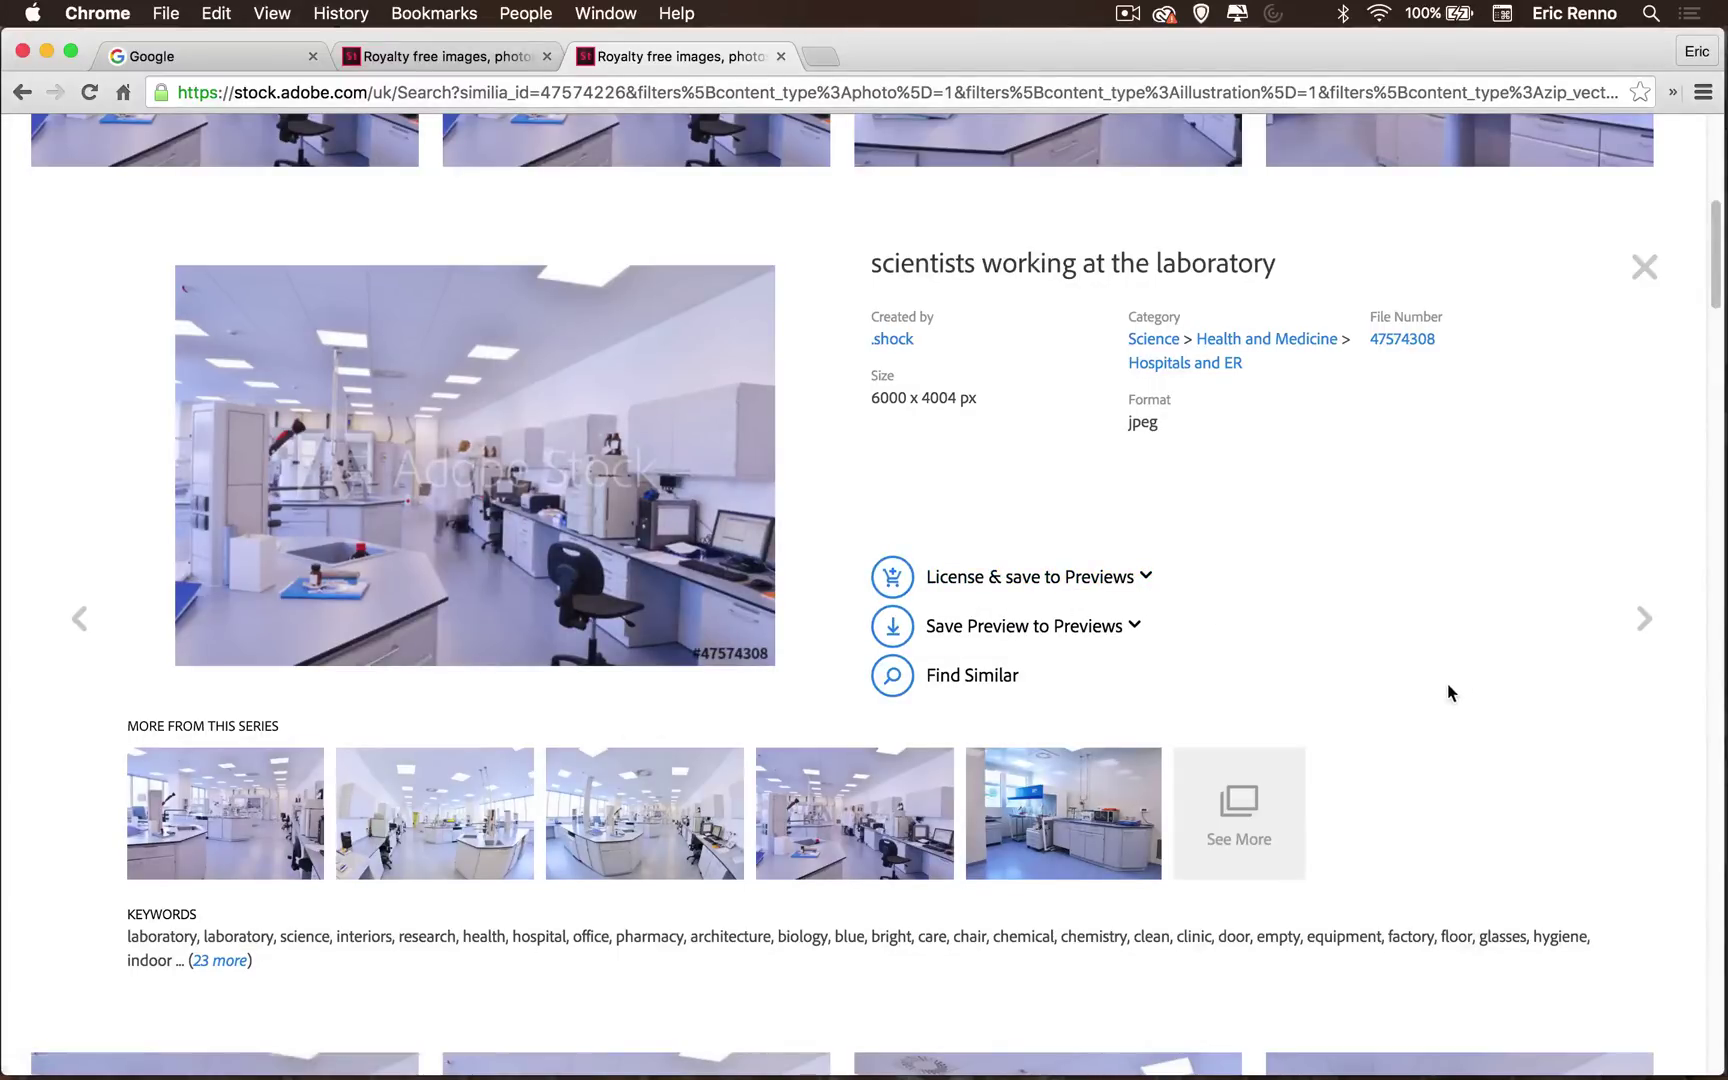
pyautogui.press('super+Tab')
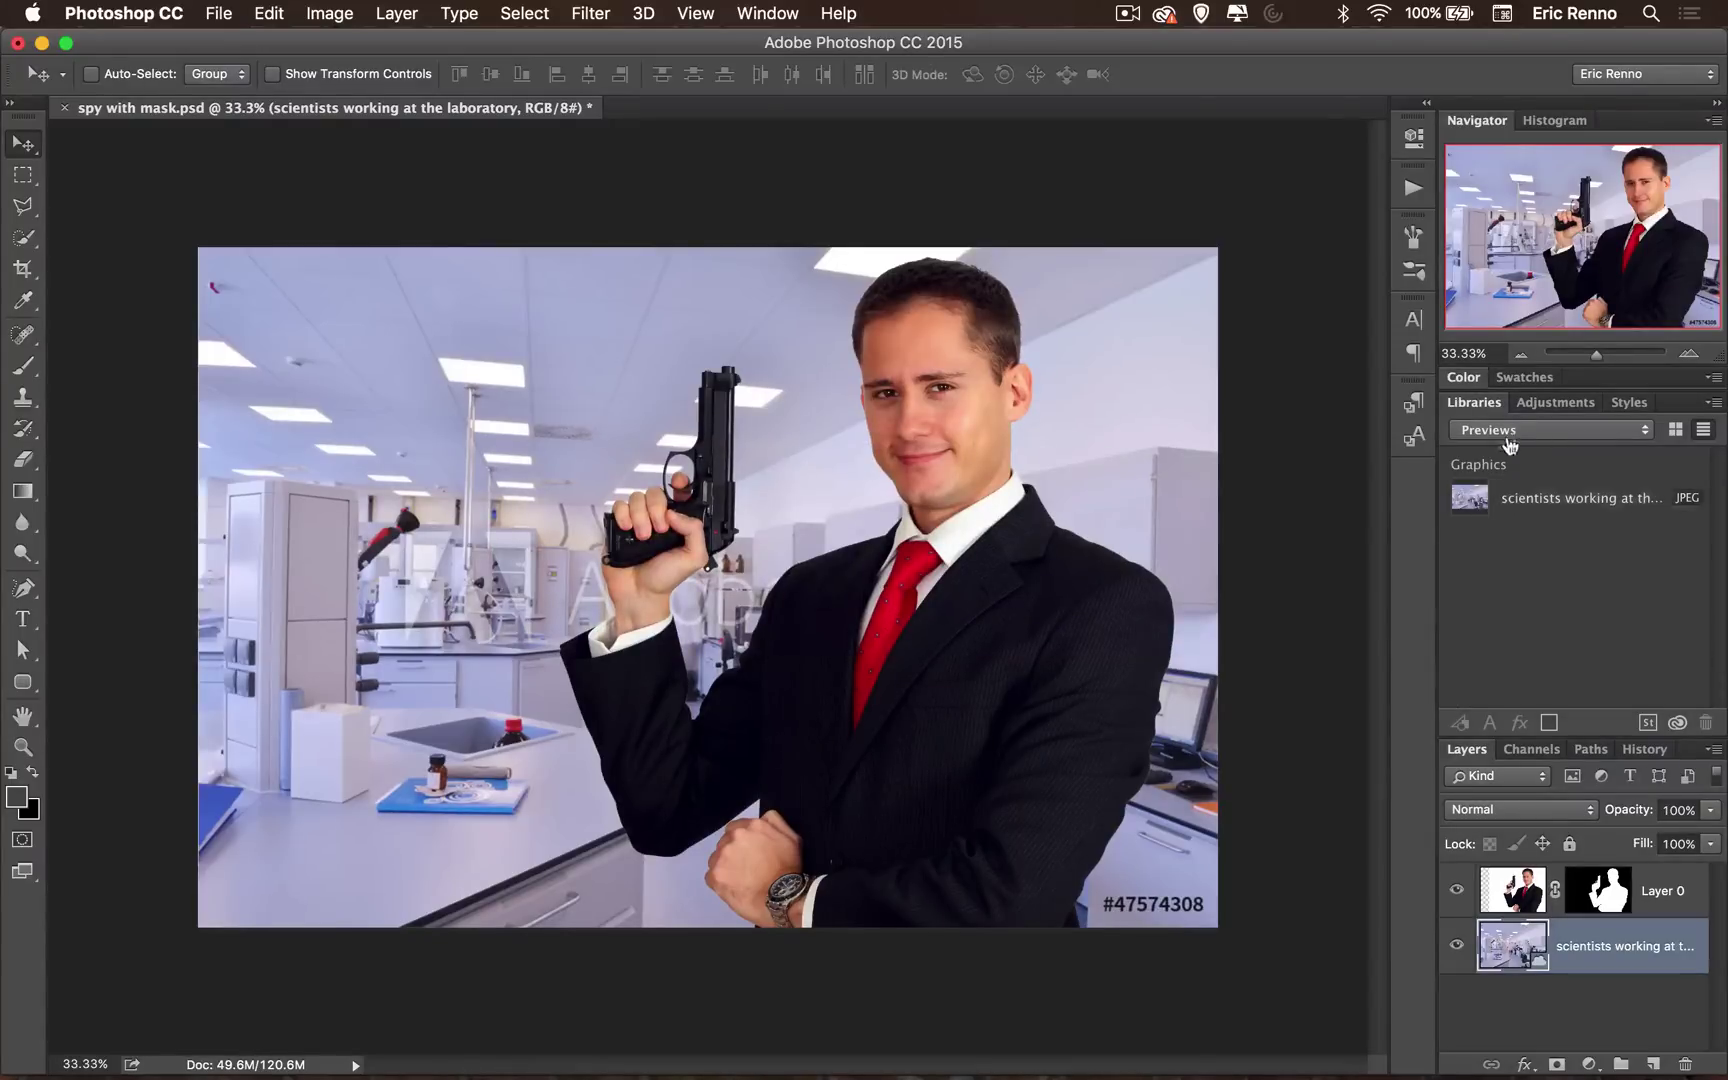
# Step: License the Previews library's lab photo with one Adobe Stock license via License Image
pyautogui.rightClick(1476, 505)
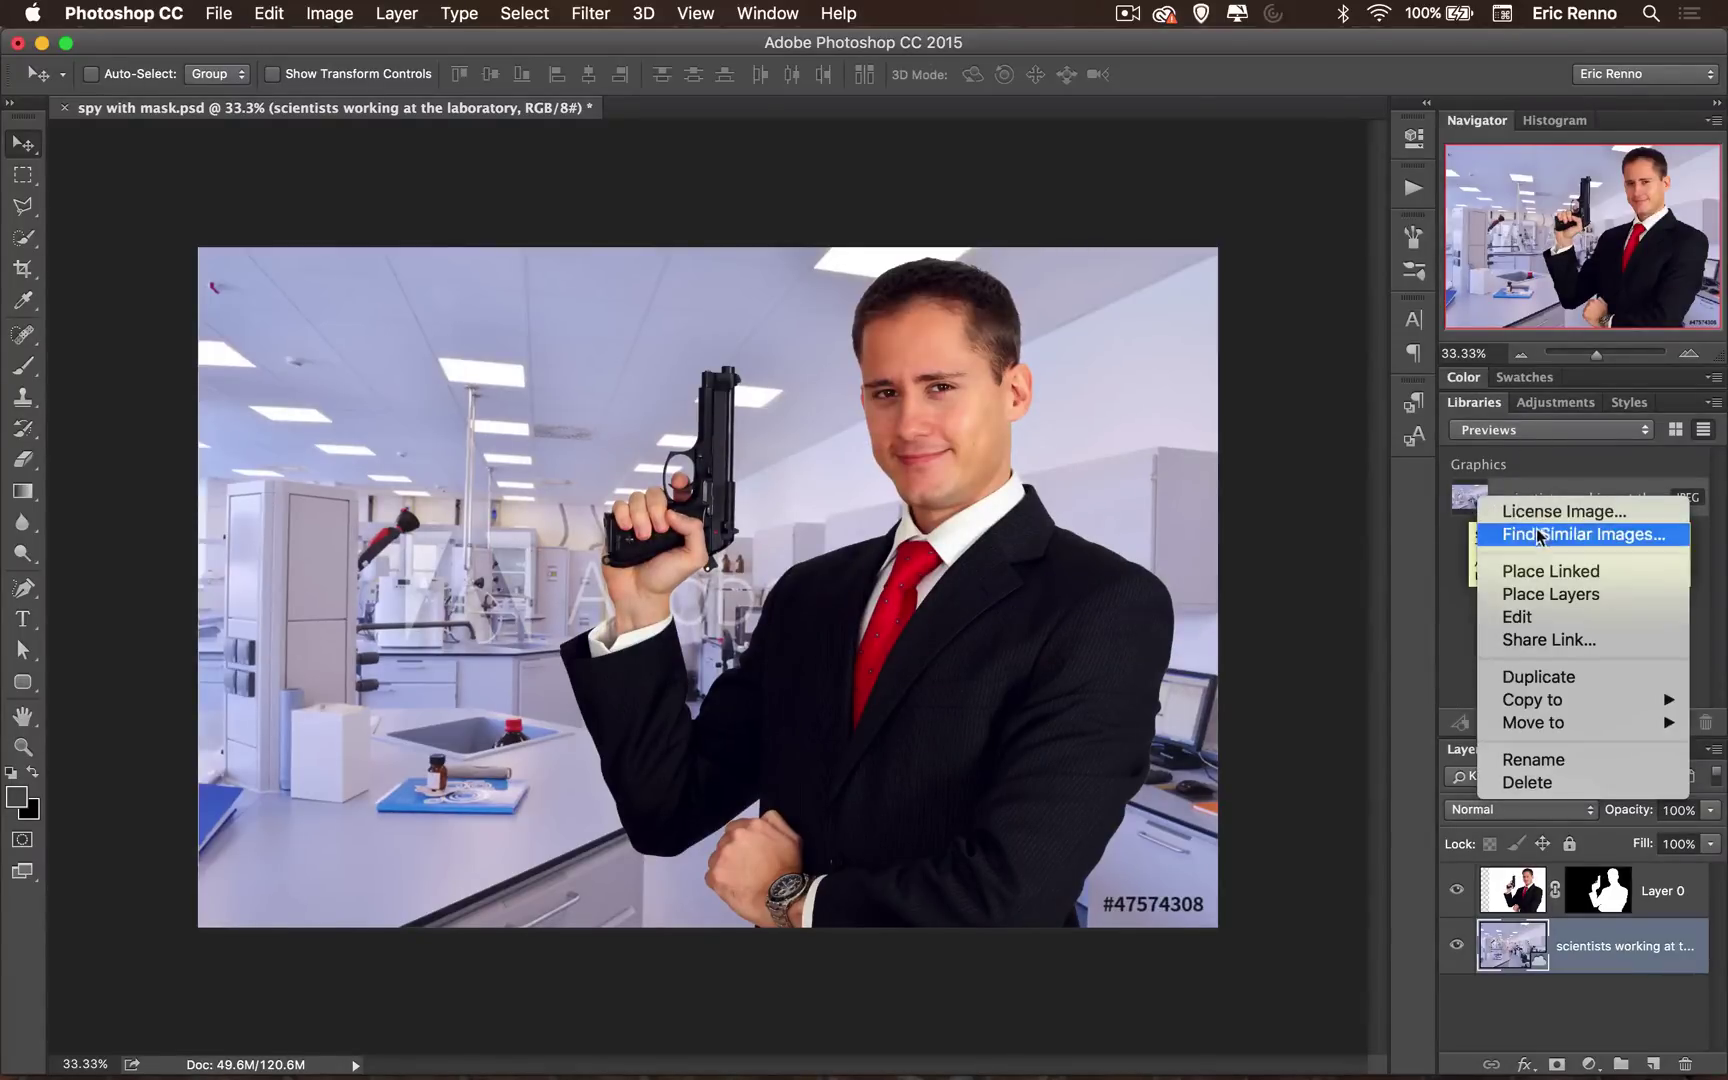
pyautogui.click(1597, 516)
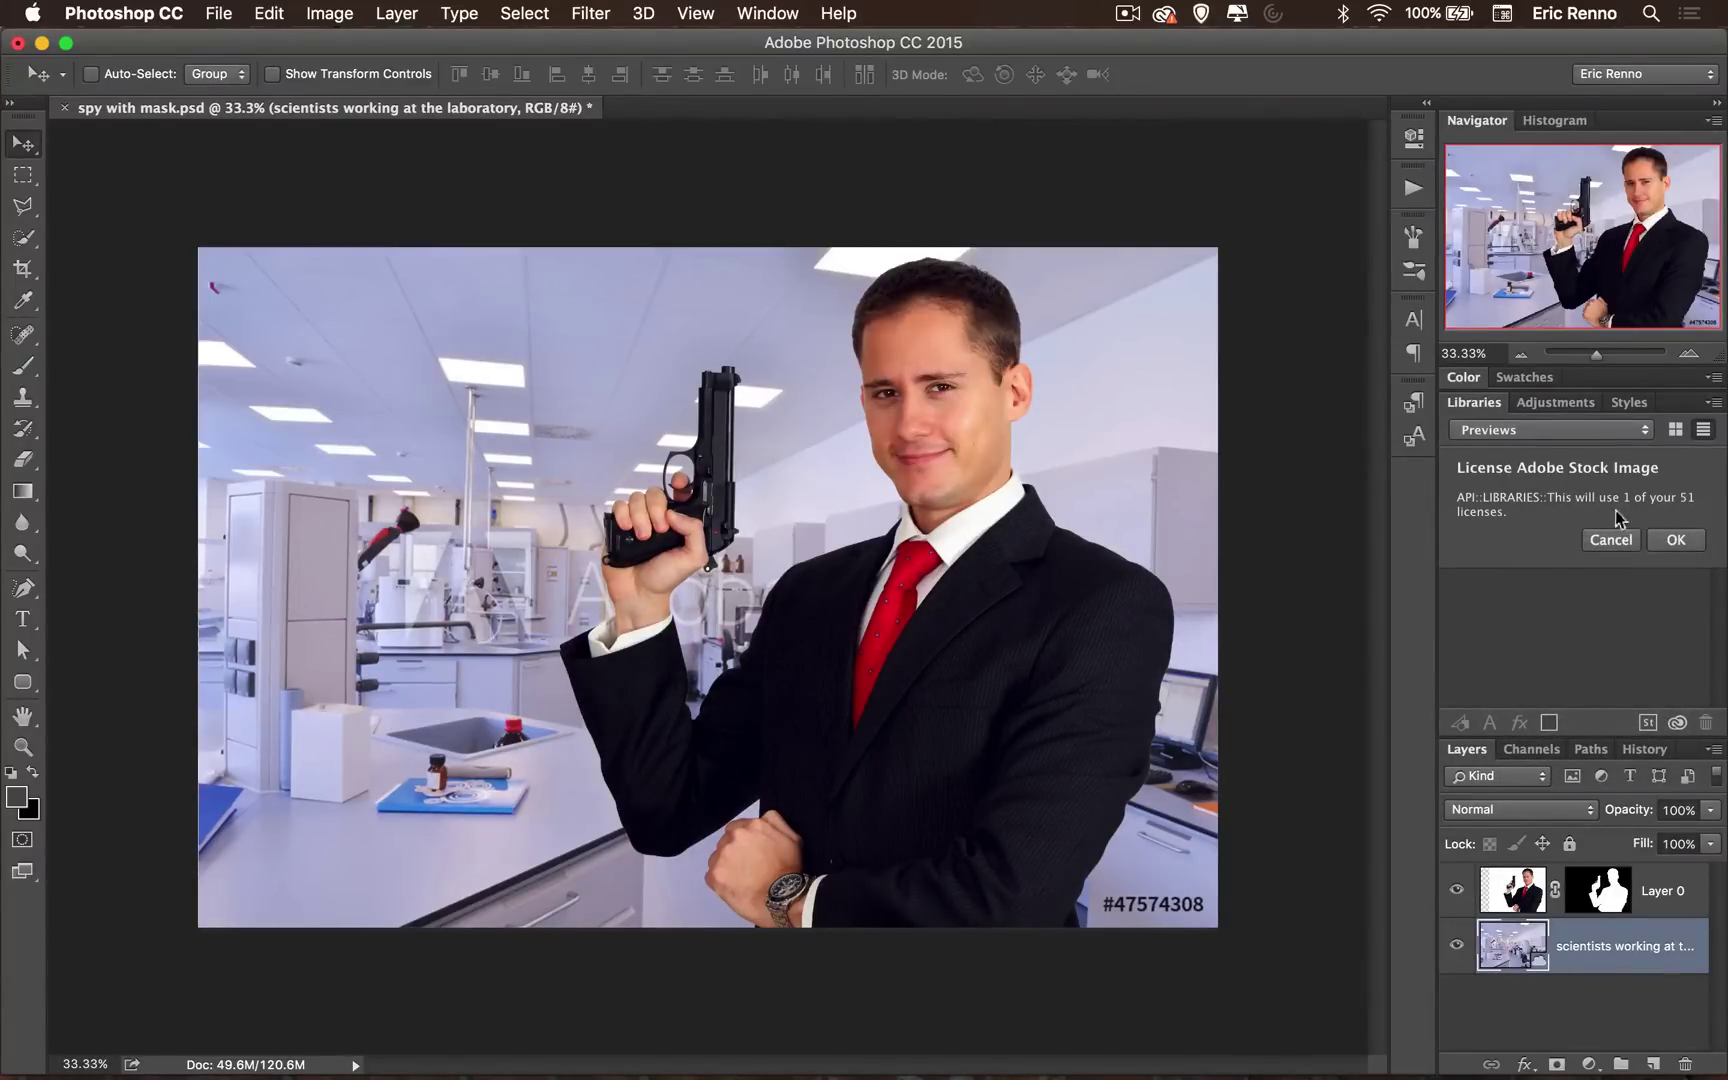
pyautogui.click(1677, 540)
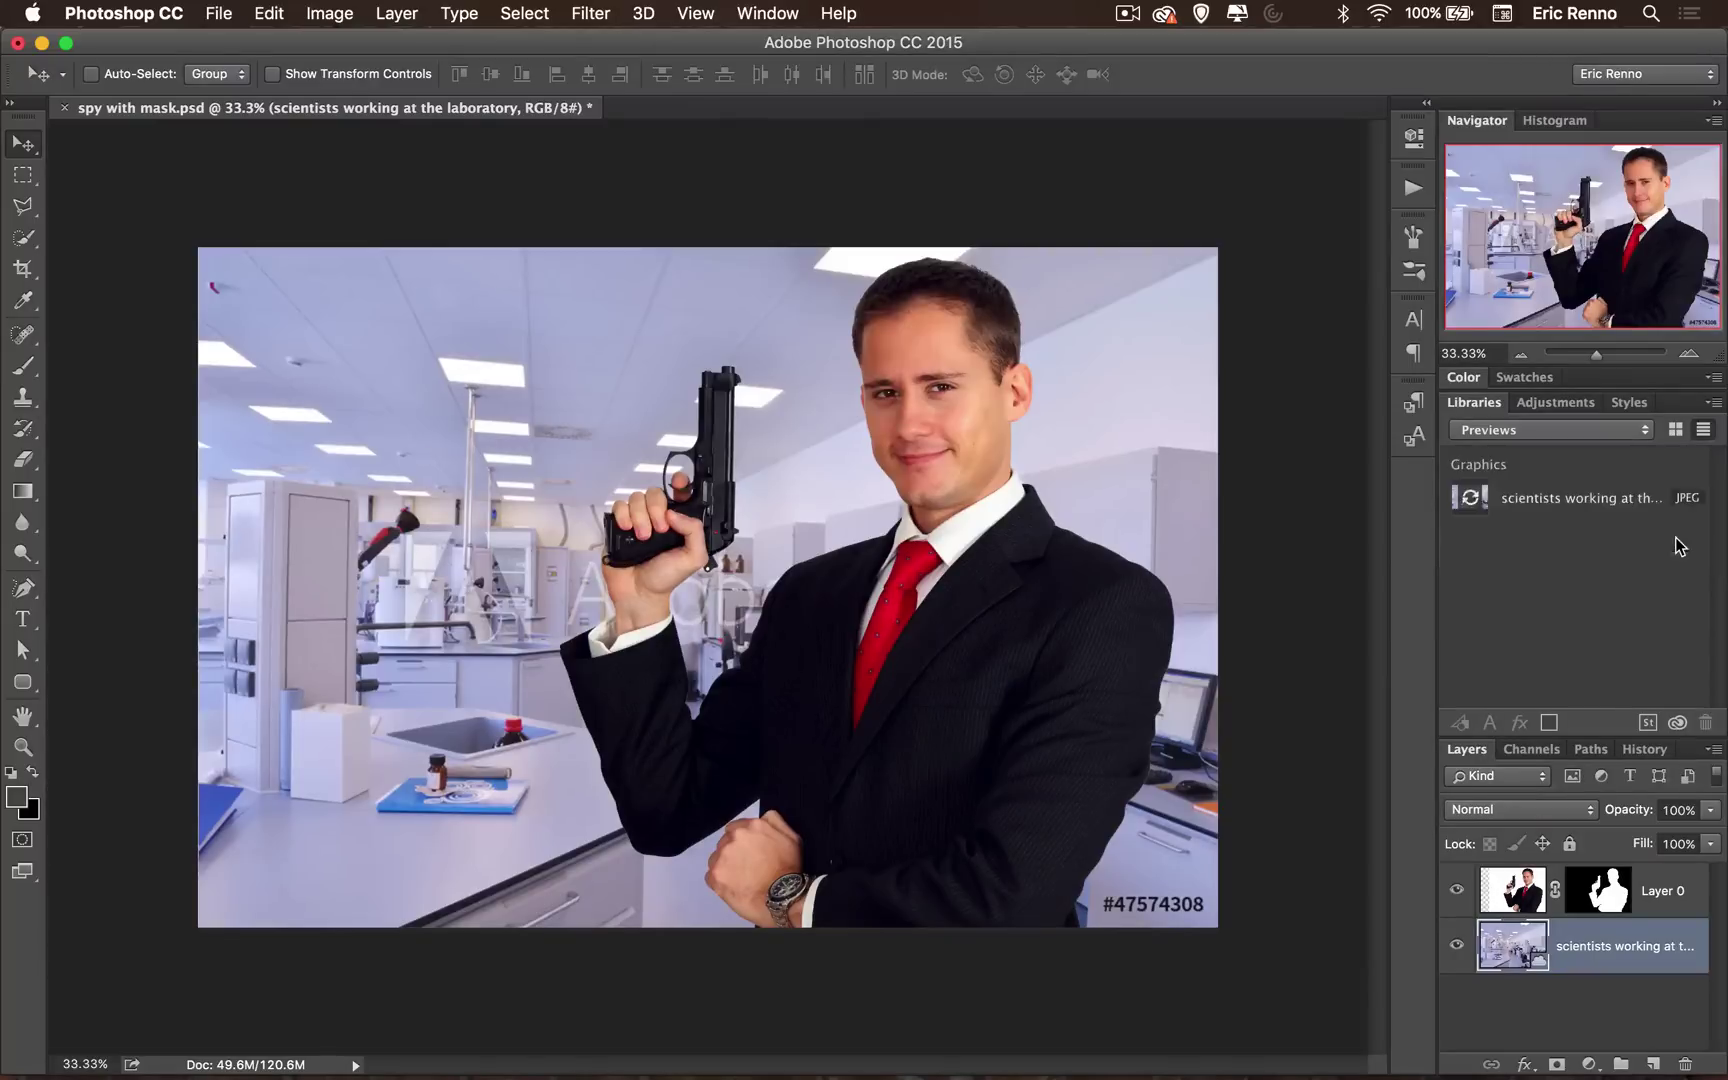